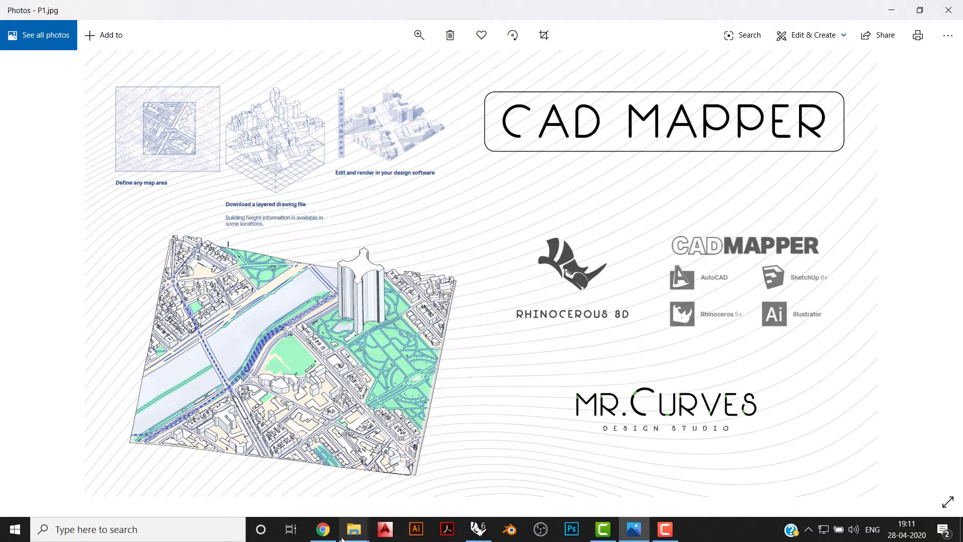
Switch to the CADMAPPER site in Chrome and review its supported programs, How It Works section, example cities and file size tiers
mouse_move(324, 529)
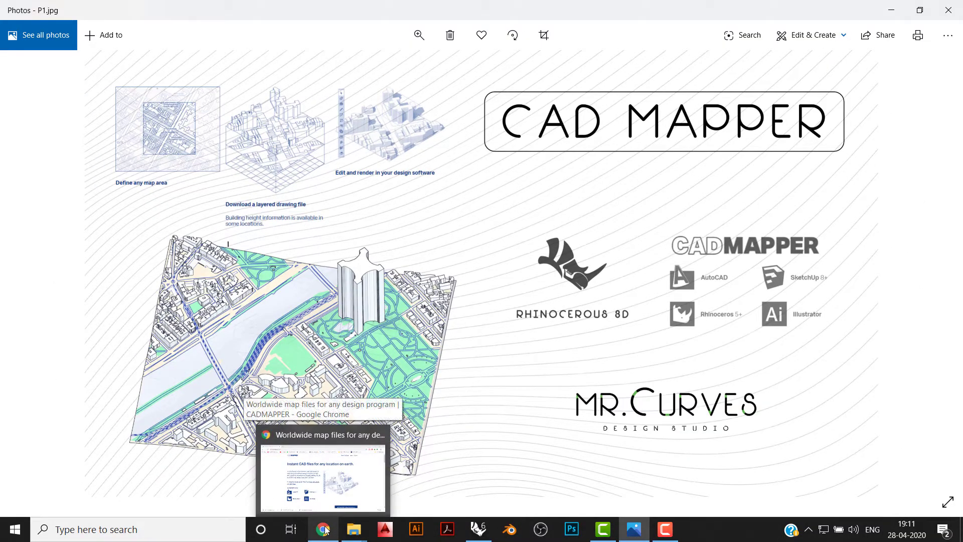
left_click(324, 529)
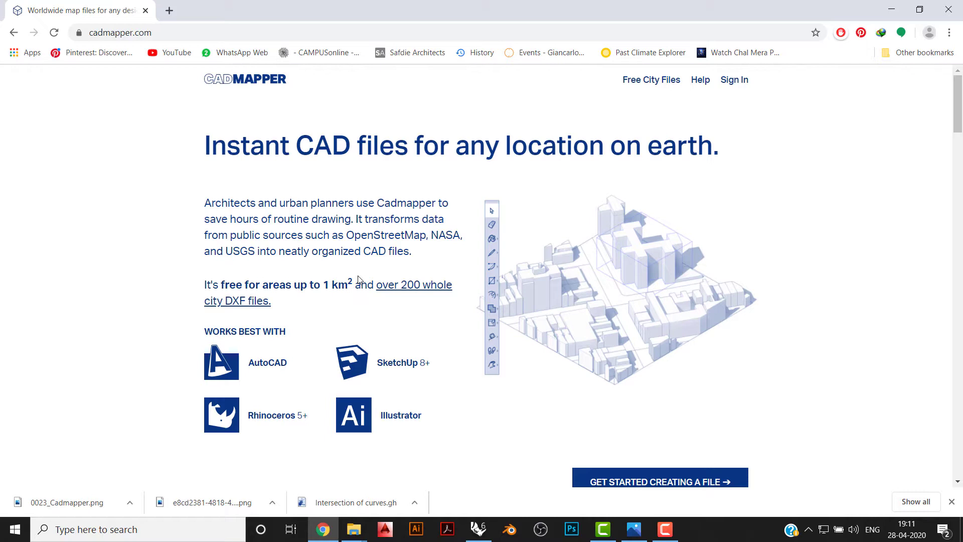
scroll(358, 279, "down", 1)
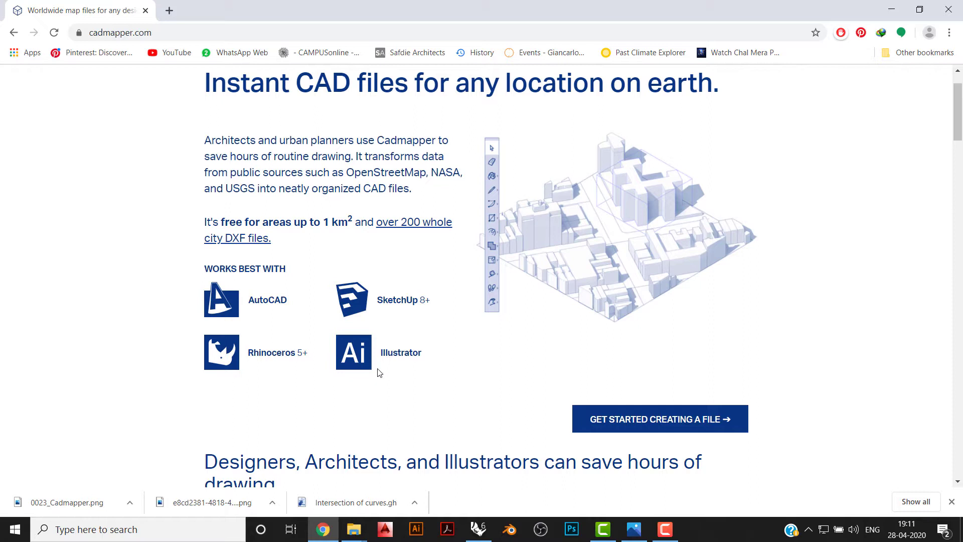
scroll(379, 372, "down", 5)
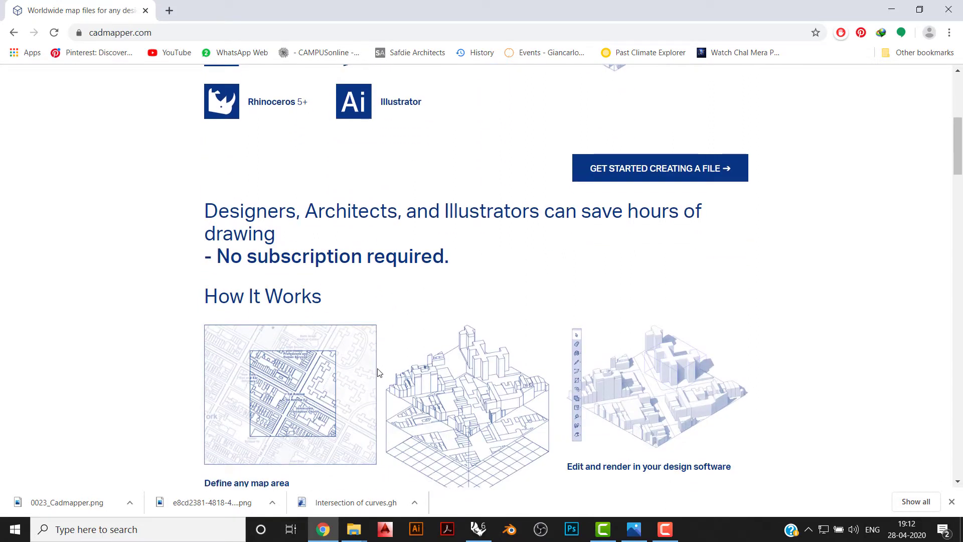
scroll(379, 372, "down", 2)
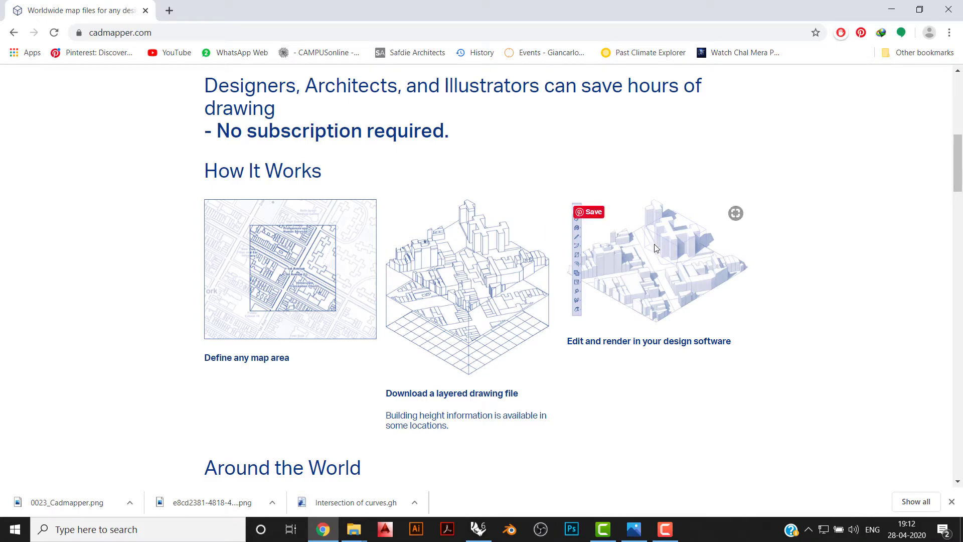
scroll(655, 247, "down", 6)
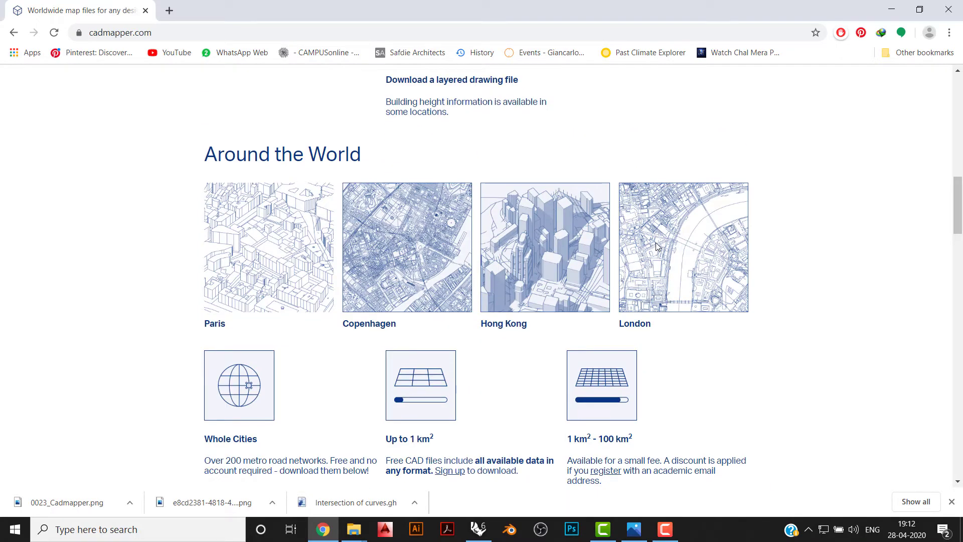
scroll(658, 245, "down", 1)
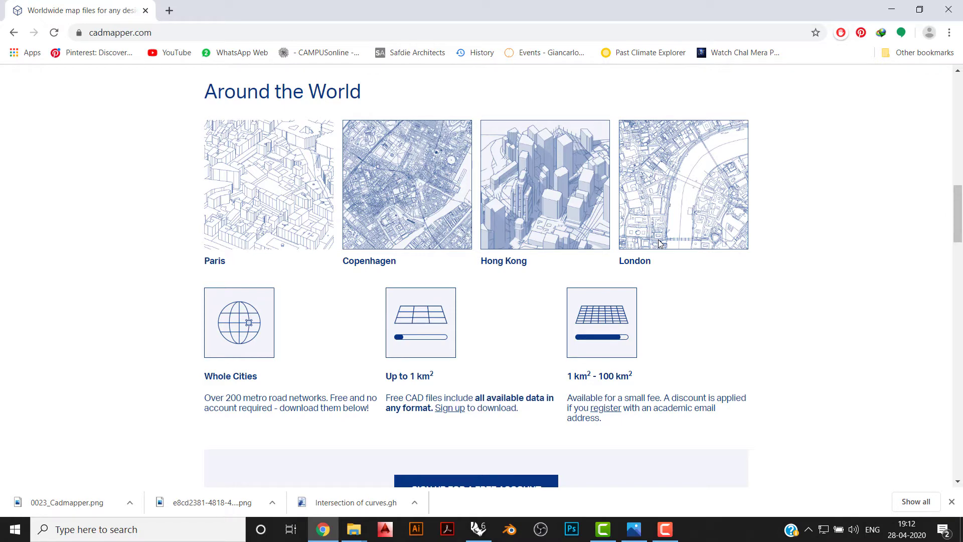
scroll(701, 262, "down", 8)
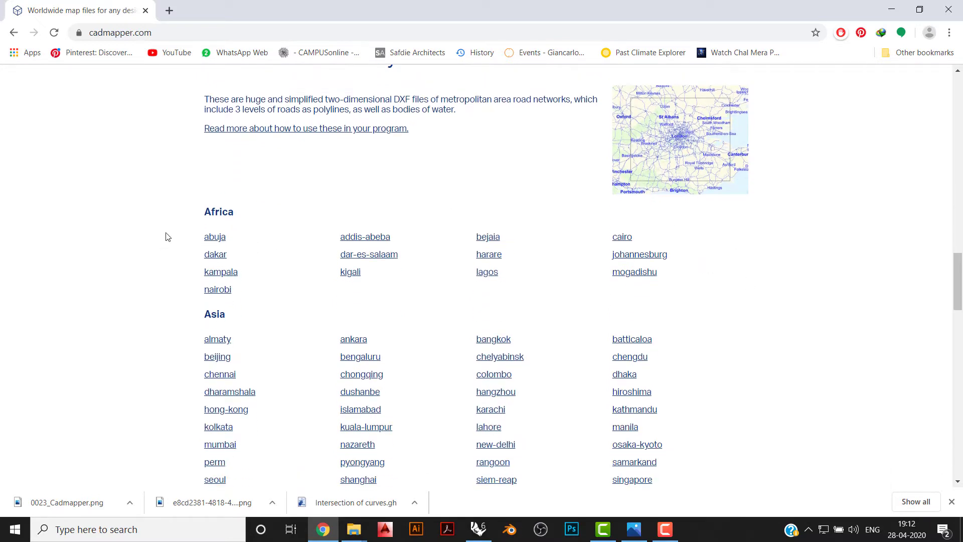
Examine the 200+ Free Whole City Files section, including its description of the DXF road networks and the Africa and Asia city lists
scroll(165, 236, "up", 1)
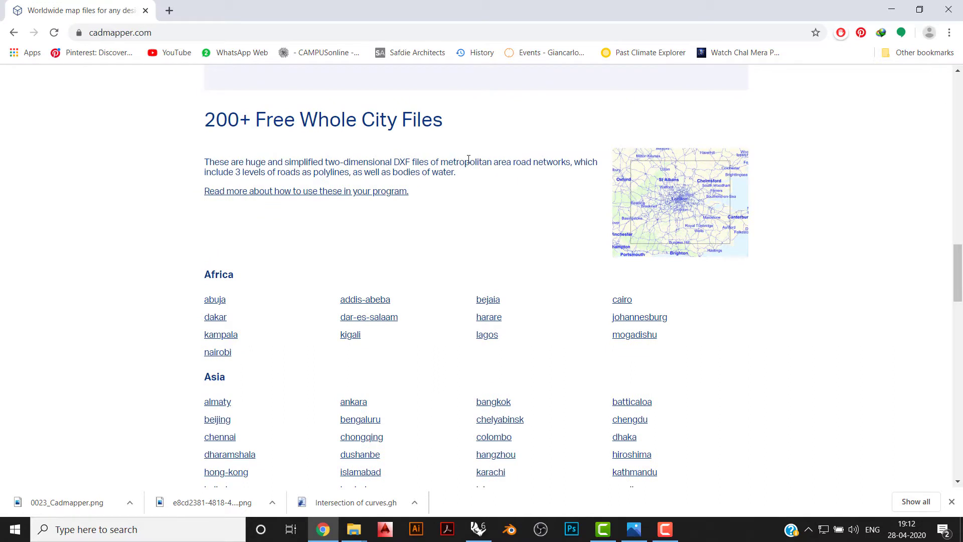
scroll(528, 167, "up", 1)
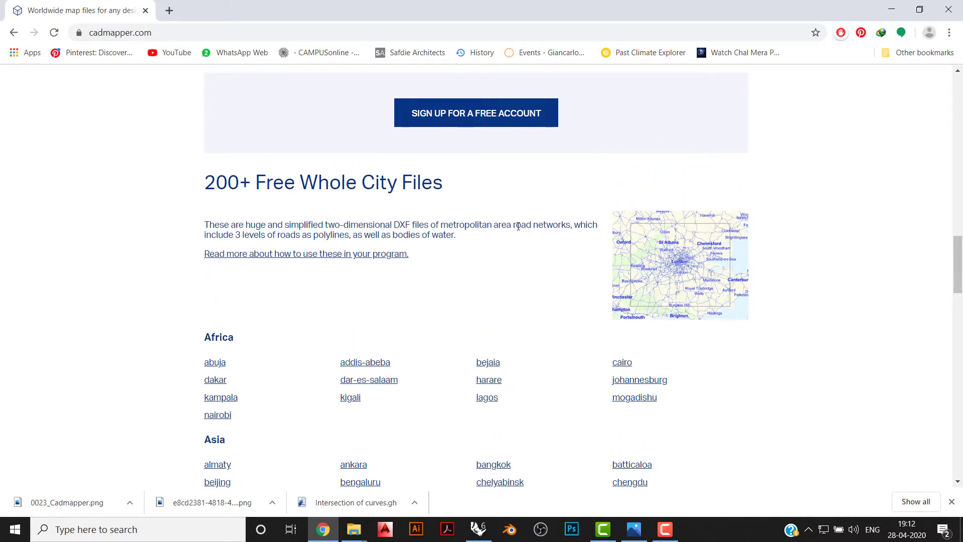
left_click_drag(518, 226, 577, 229)
left_click_drag(278, 235, 456, 236)
left_click(459, 247)
scroll(403, 256, "down", 1)
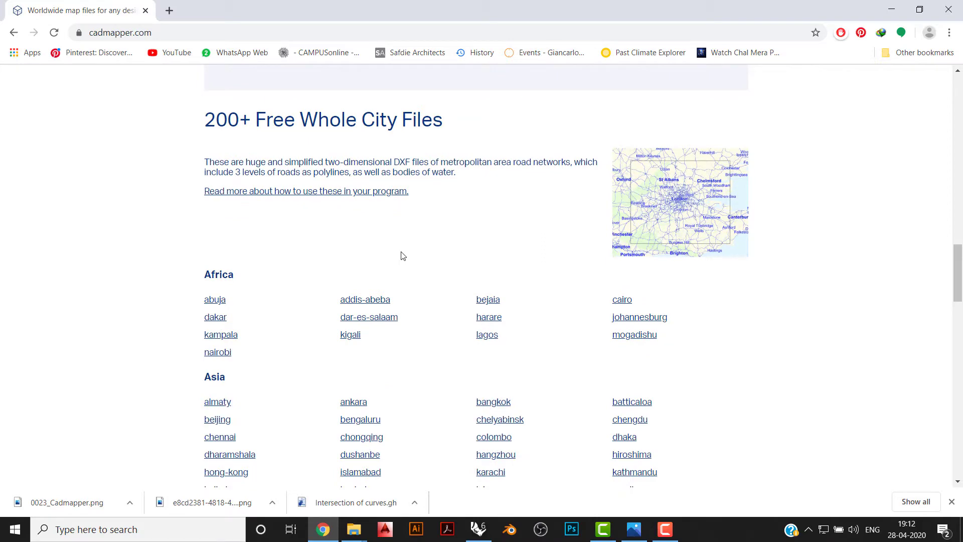
scroll(196, 251, "down", 4)
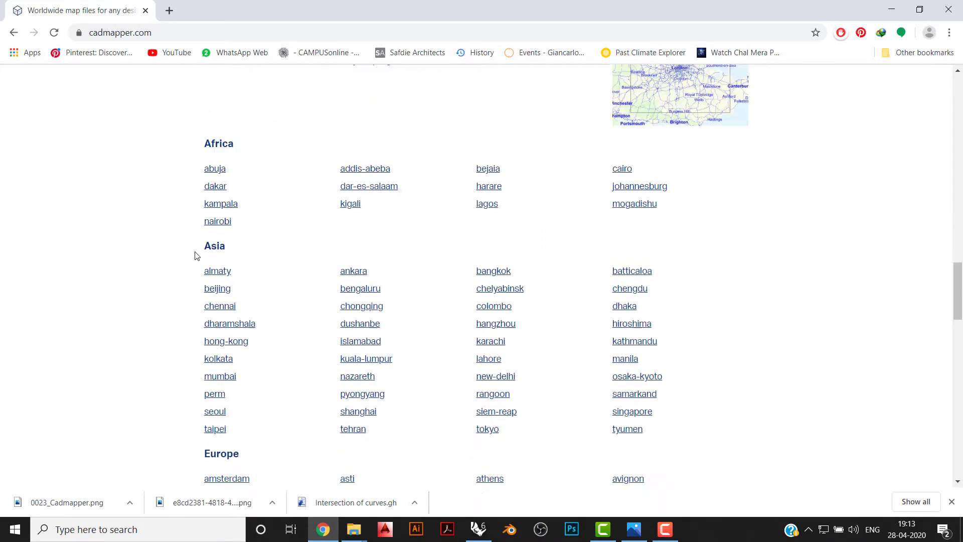
scroll(605, 285, "up", 5)
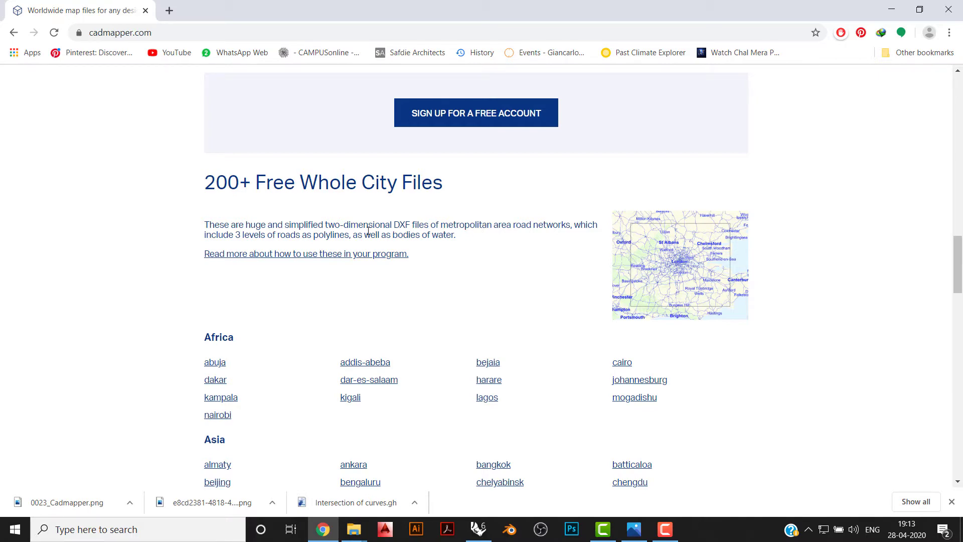
scroll(366, 233, "down", 5)
scroll(319, 246, "up", 8)
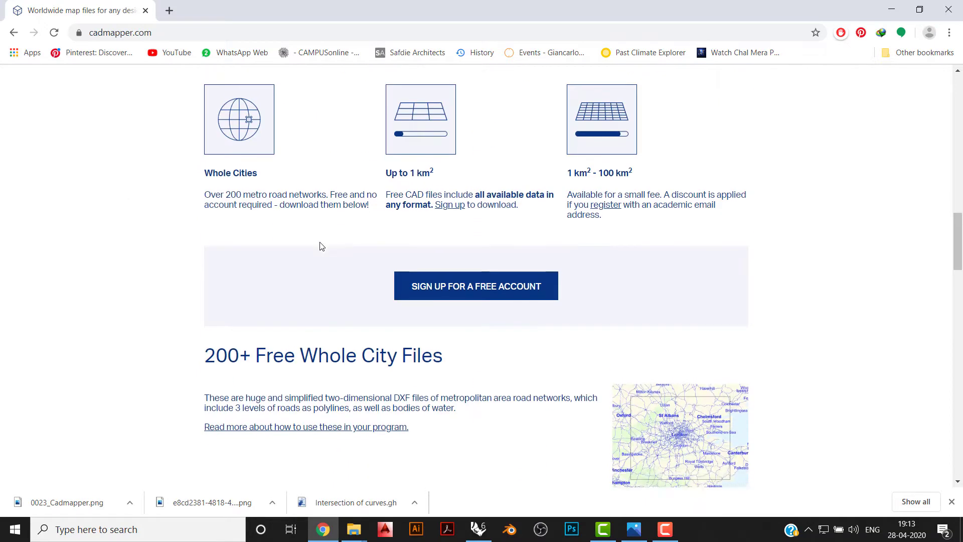
scroll(321, 245, "down", 2)
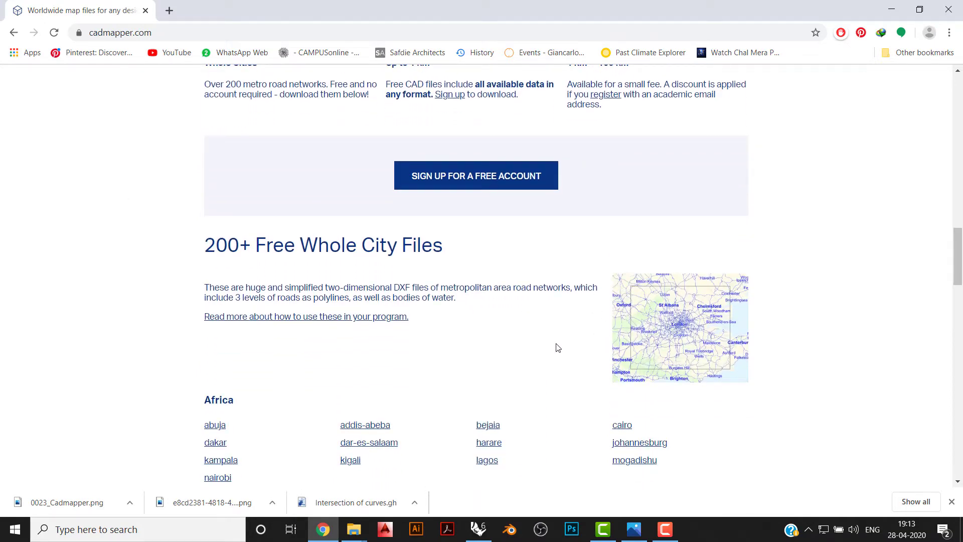
Return to the introduction of the home page and get started creating a map file
scroll(555, 344, "up", 15)
scroll(552, 348, "down", 1)
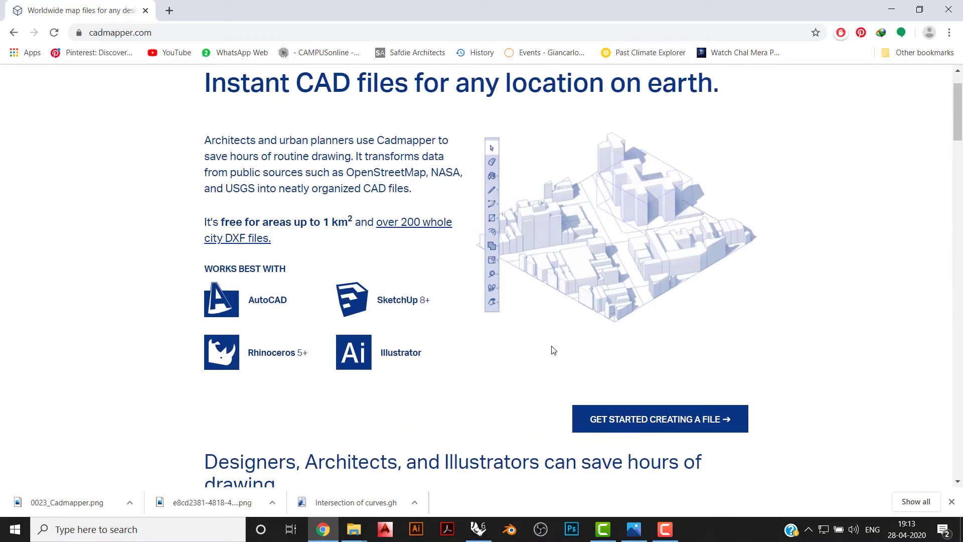
left_click(667, 429)
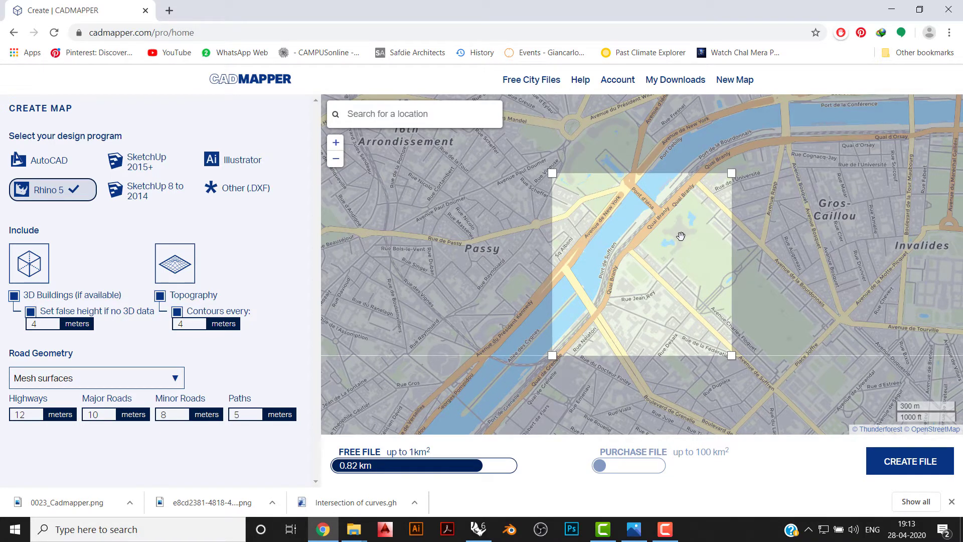
Resize the map selection over the Seine east of Passy to 1.00 km², trying a larger purchase-size area first
left_click_drag(679, 236, 684, 228)
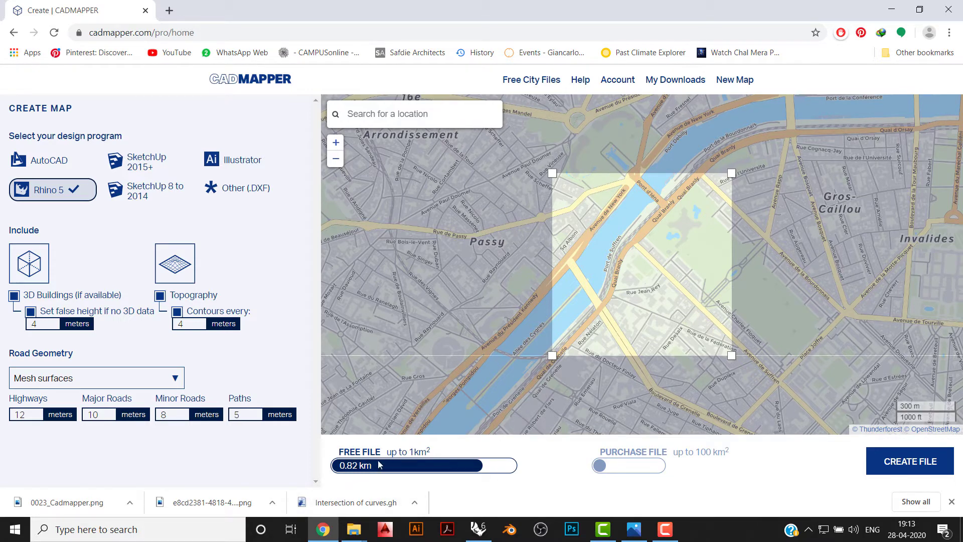
left_click_drag(552, 356, 449, 367)
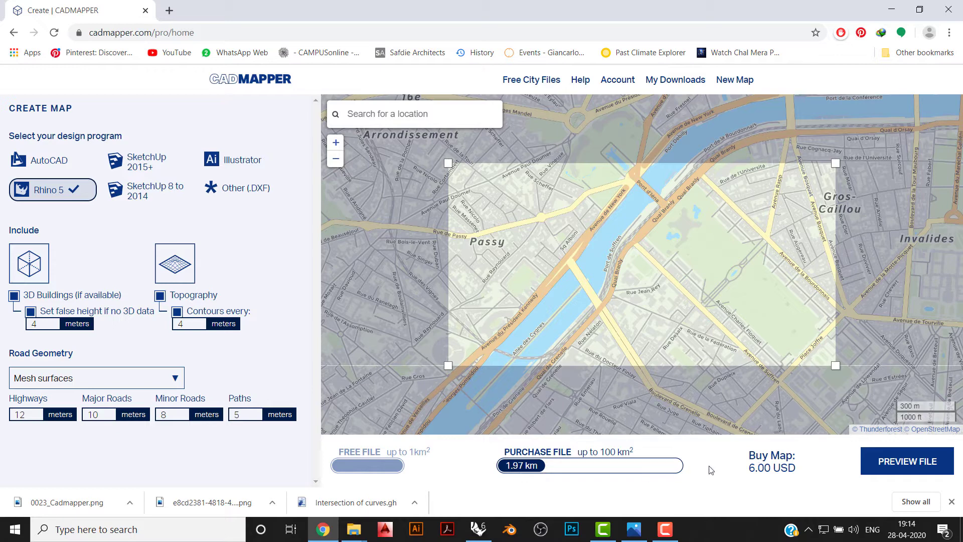
left_click_drag(448, 365, 541, 363)
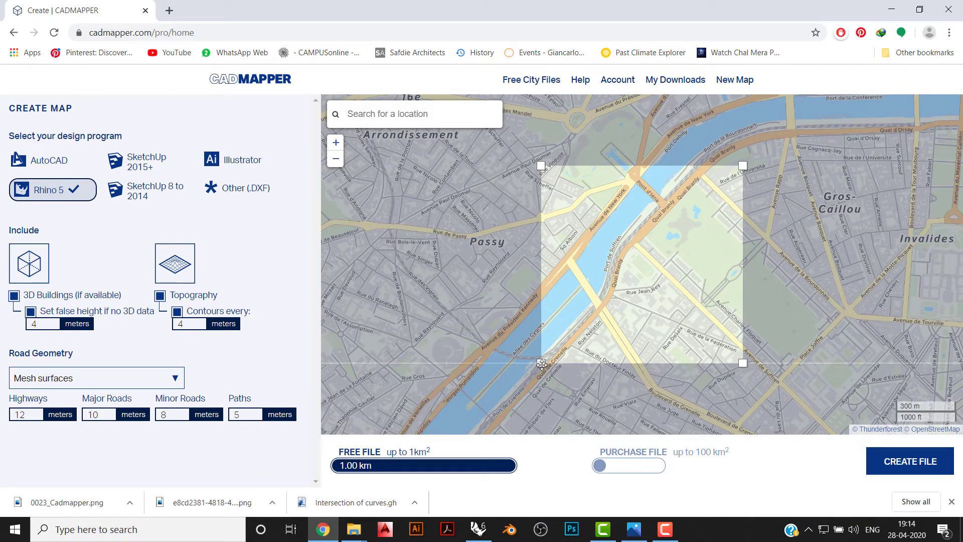
mouse_move(603, 314)
left_mouse_down()
mouse_move(597, 320)
mouse_move(611, 309)
left_mouse_up()
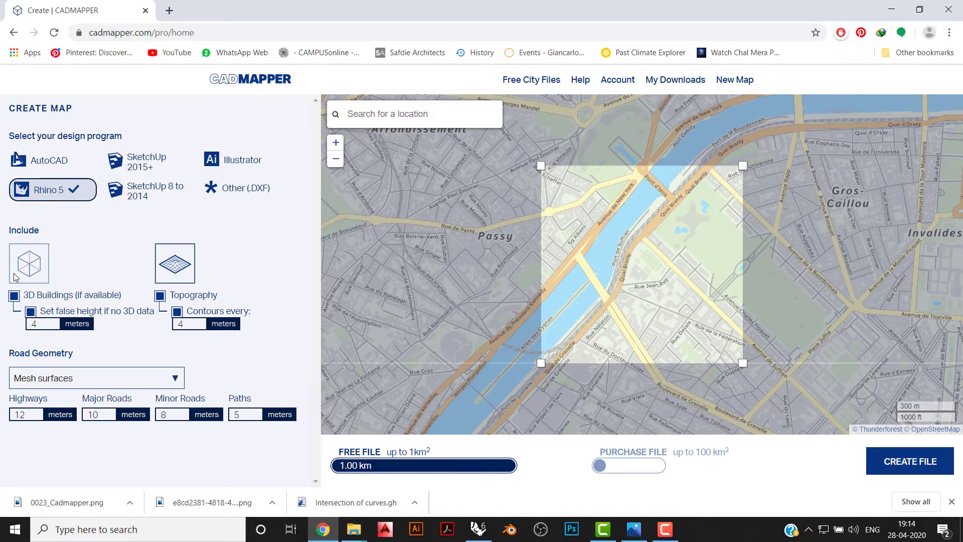
Exclude 3D buildings and topography from the map file
left_click(14, 296)
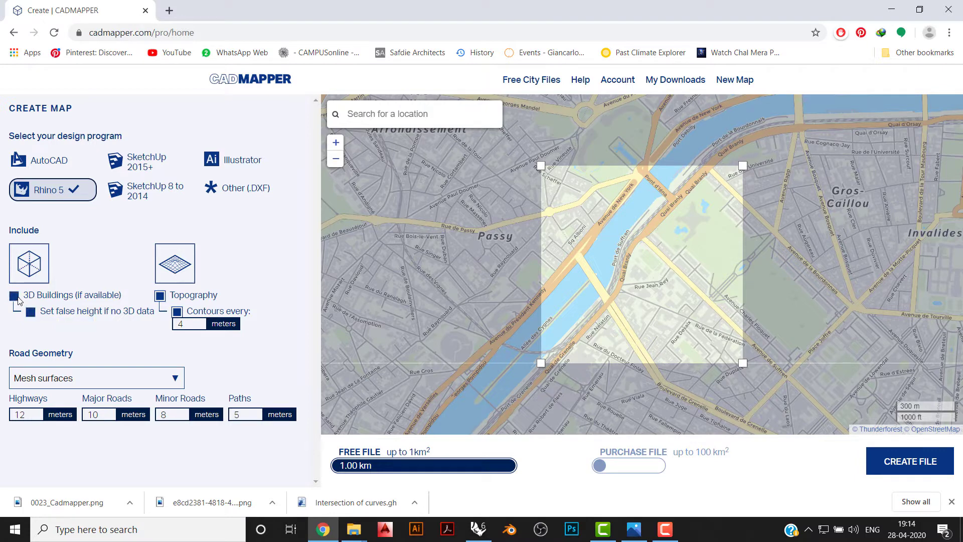
left_click(162, 298)
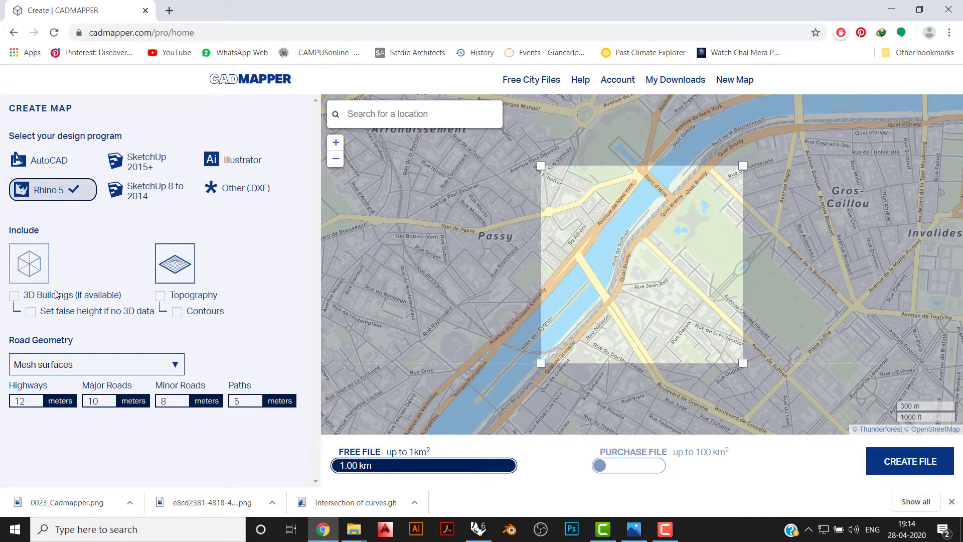
left_click(115, 367)
left_click(14, 295)
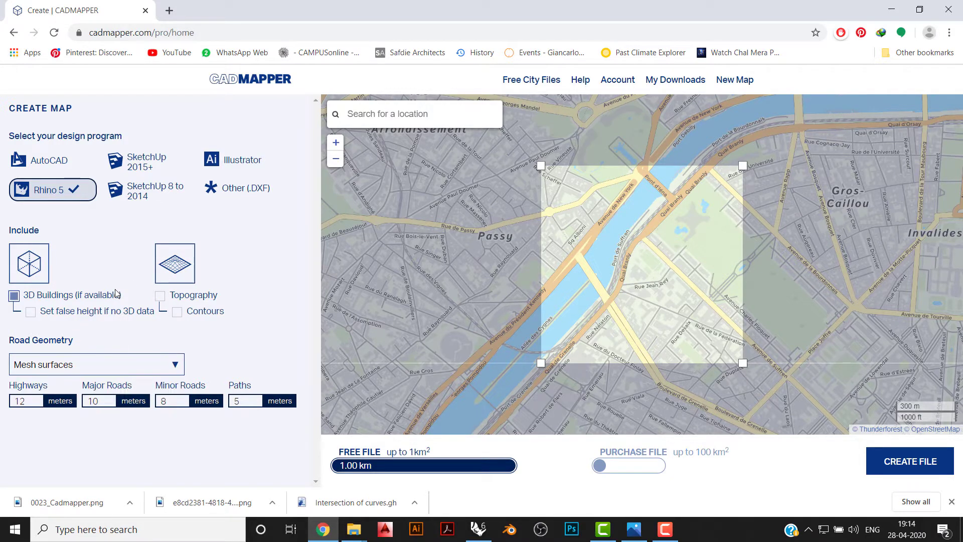
left_click(16, 296)
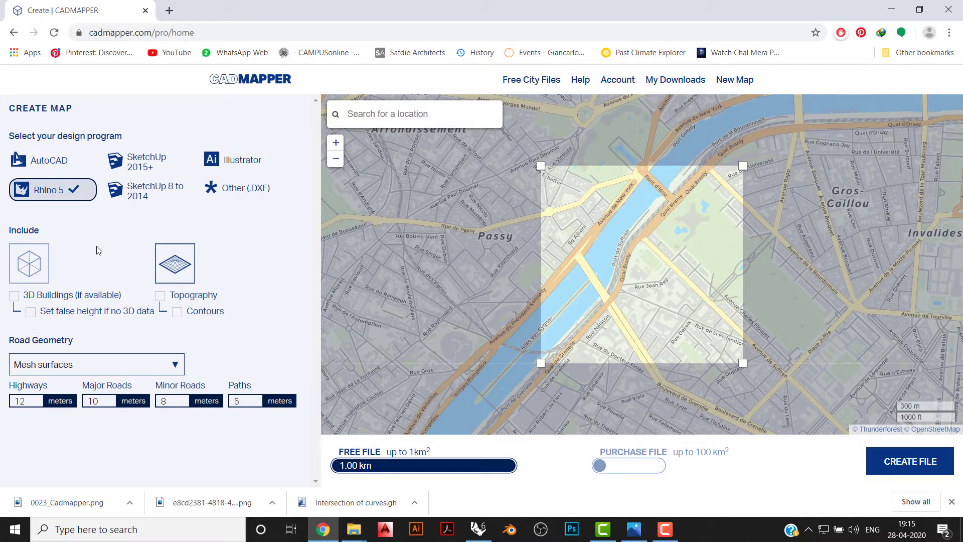
Set the road geometry to Outlines
left_click(114, 364)
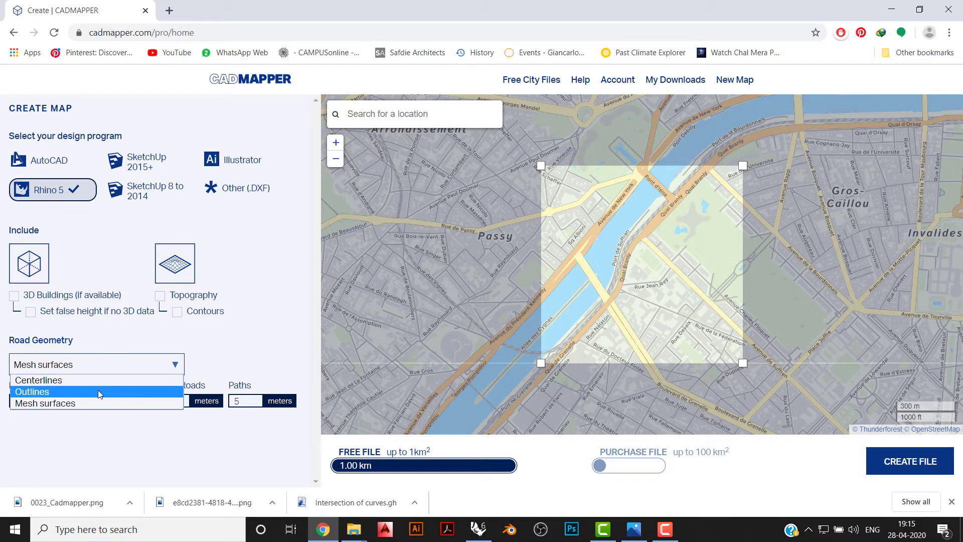
left_click(98, 391)
left_click(107, 366)
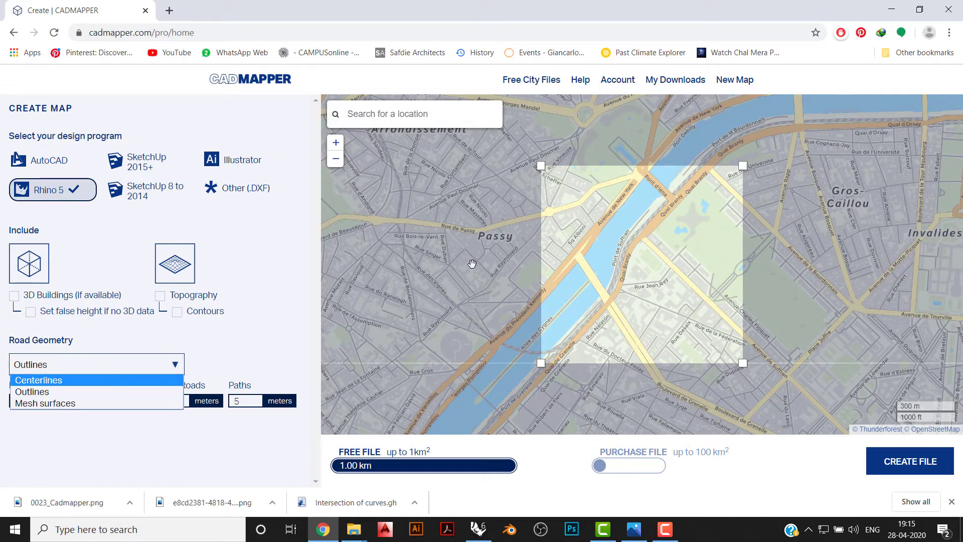
Examine the streets and riverside roads near Rue Raynouard up close, then restore the 1.00 km² selection and keep Outlines as road geometry
scroll(512, 260, "up", 4)
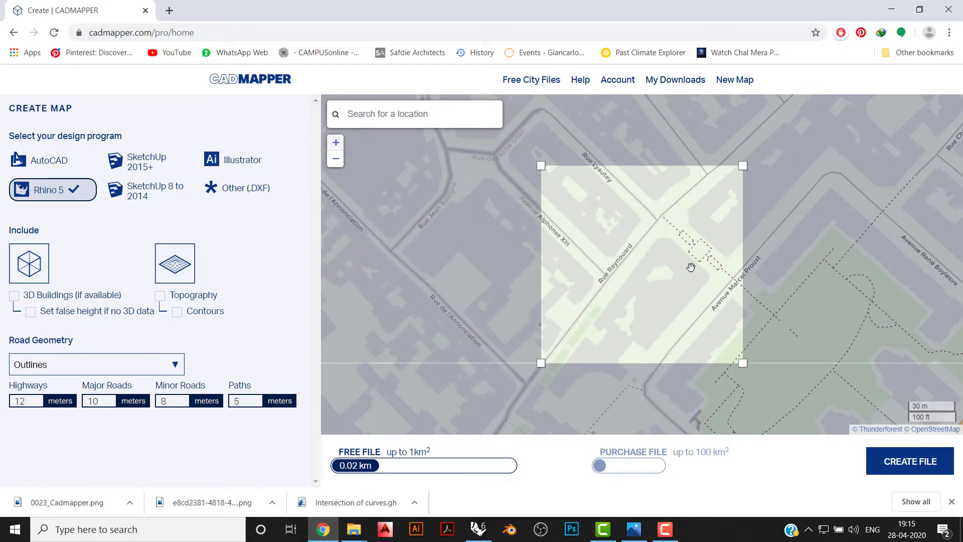
left_click_drag(645, 204, 589, 274)
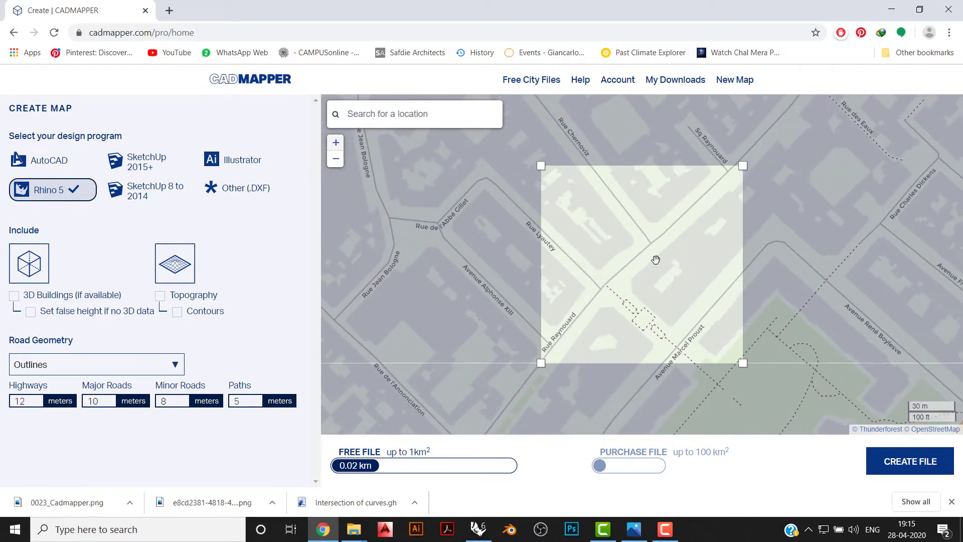
left_click_drag(819, 324, 440, 247)
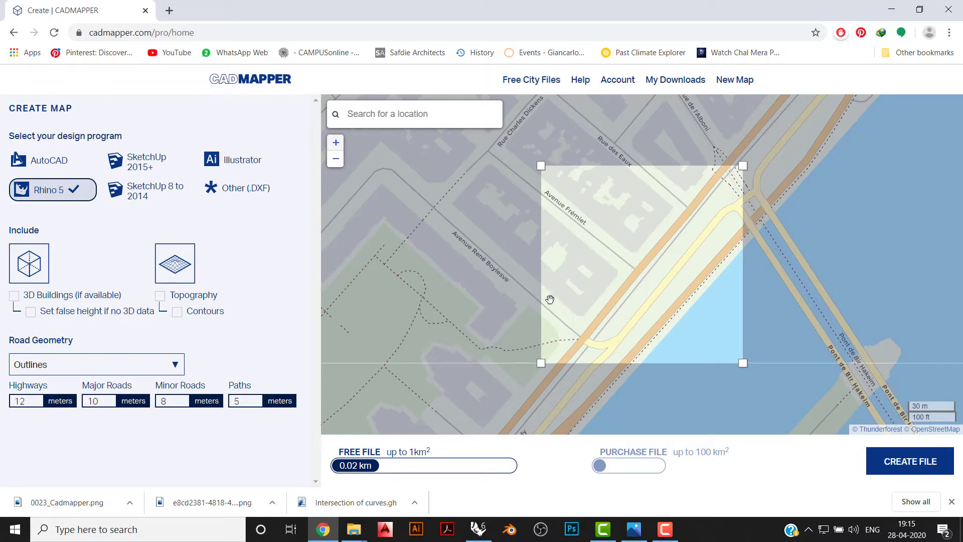
scroll(600, 250, "down", 1)
scroll(600, 249, "down", 5)
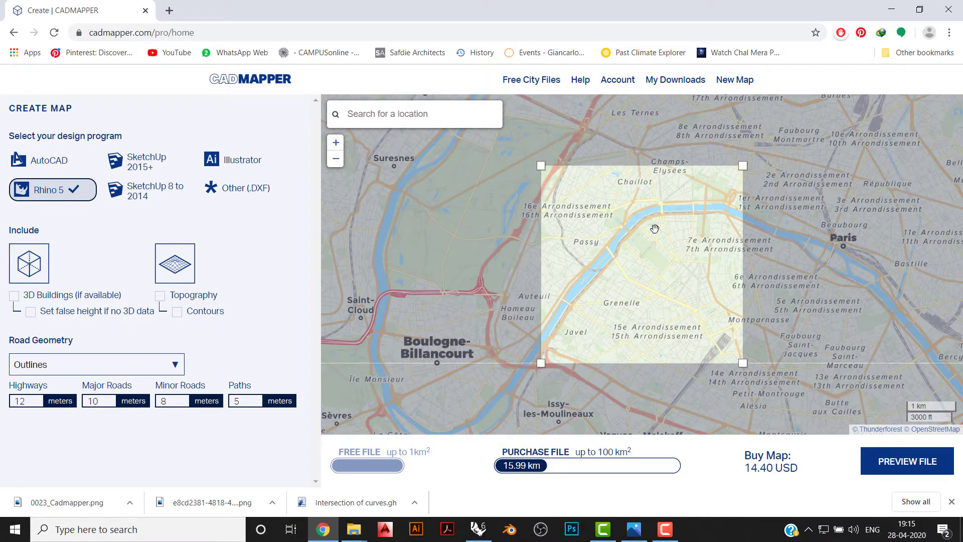
scroll(627, 223, "up", 3)
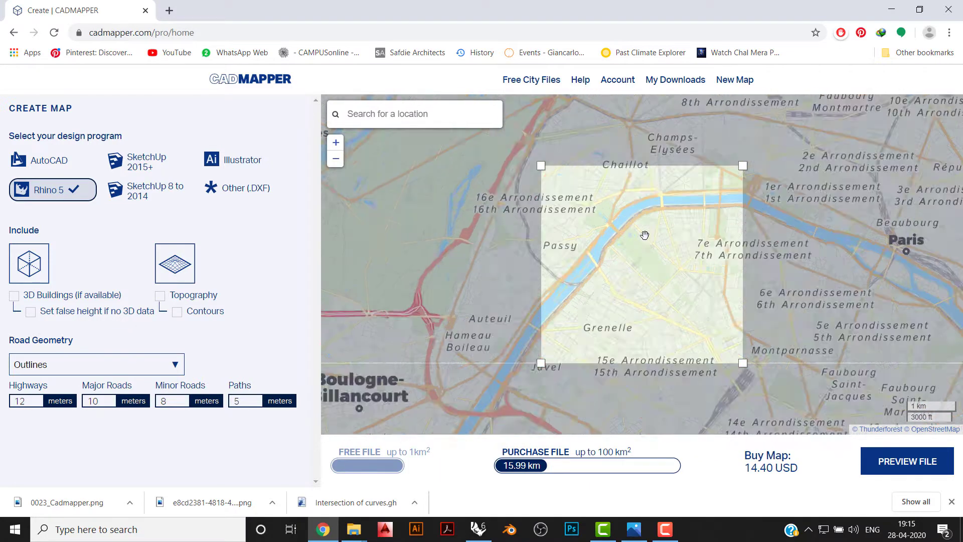
scroll(647, 266, "up", 2)
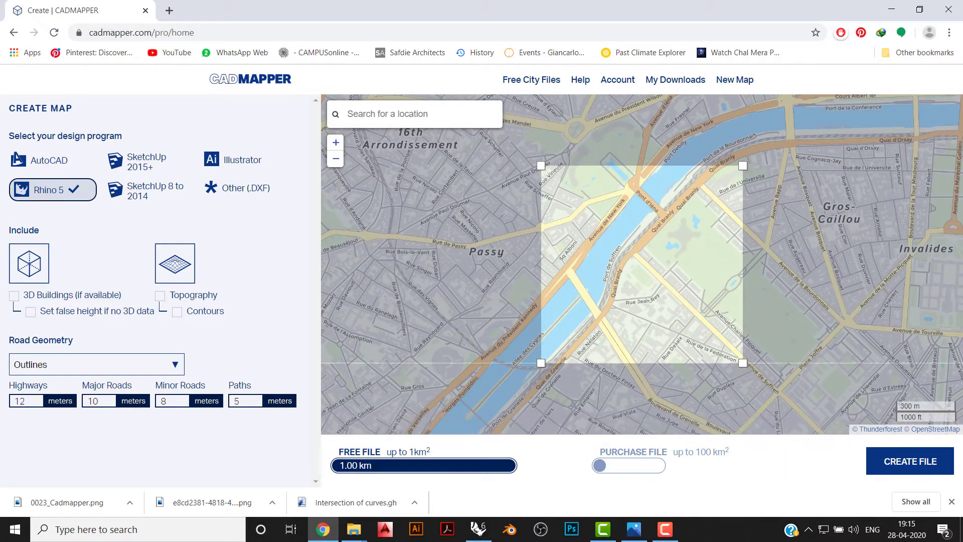
left_click(58, 371)
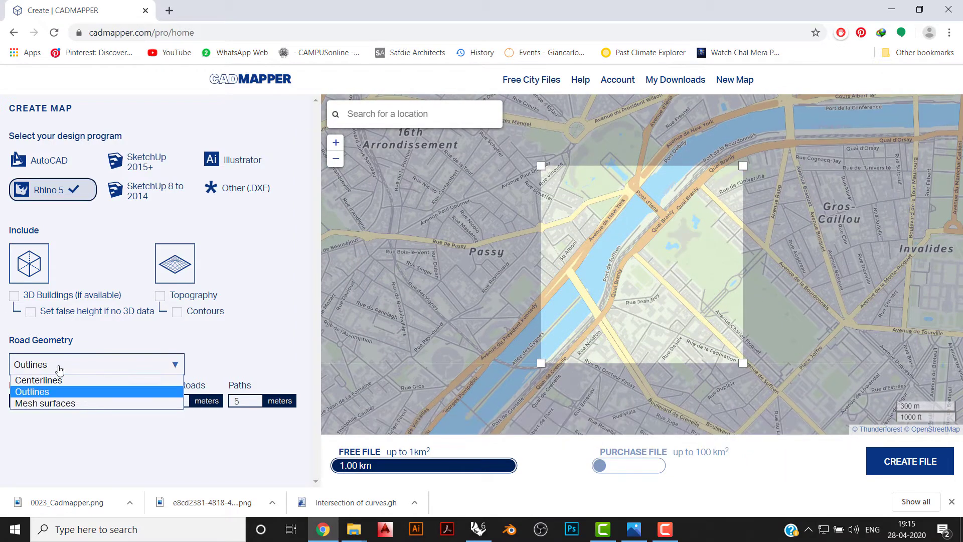
left_click(62, 396)
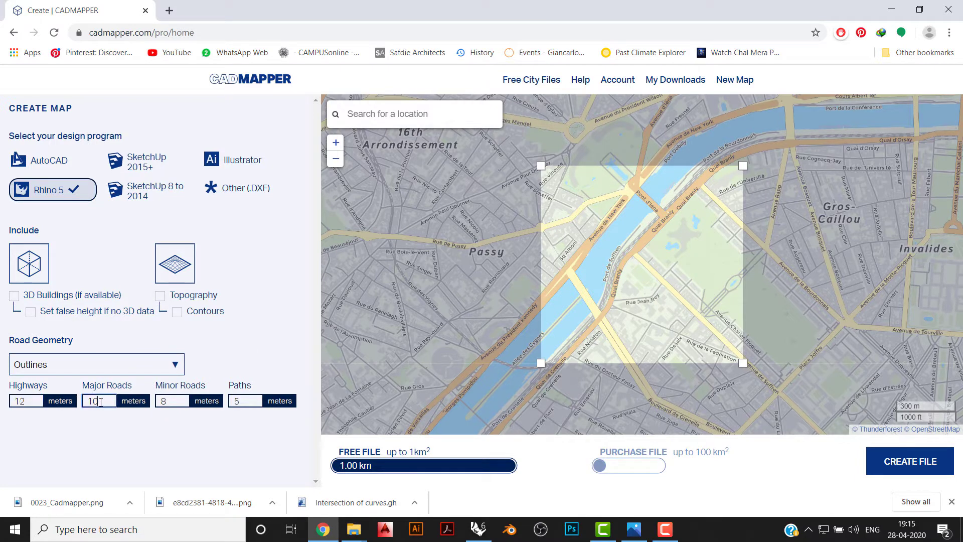
Shift the 1.00 km² selection slightly southwest and create the free file with road widths of 12, 10, 8 and 5 meters
left_click_drag(98, 401, 82, 408)
double_click(9, 400)
key("Tab")
key("Tab")
key("Tab")
left_click_drag(647, 258, 664, 241)
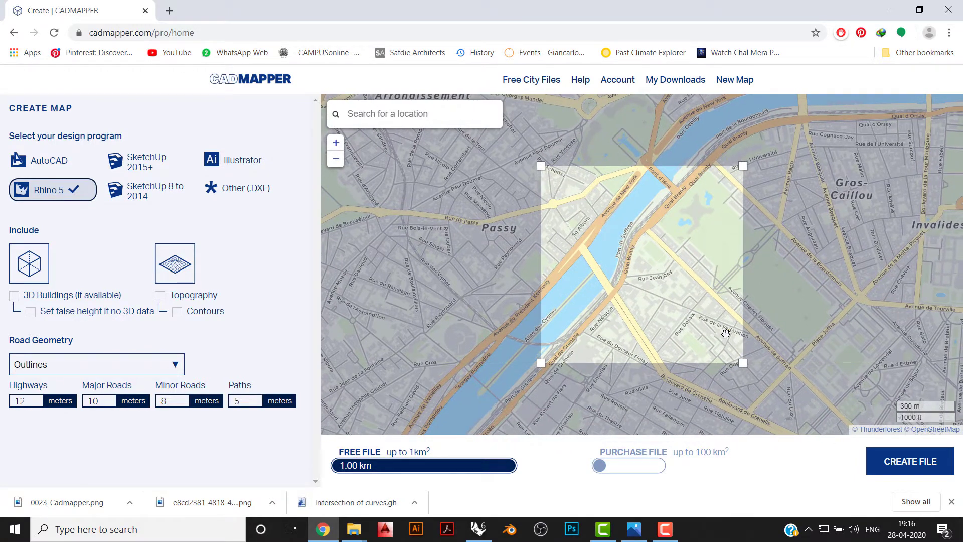
left_click(922, 463)
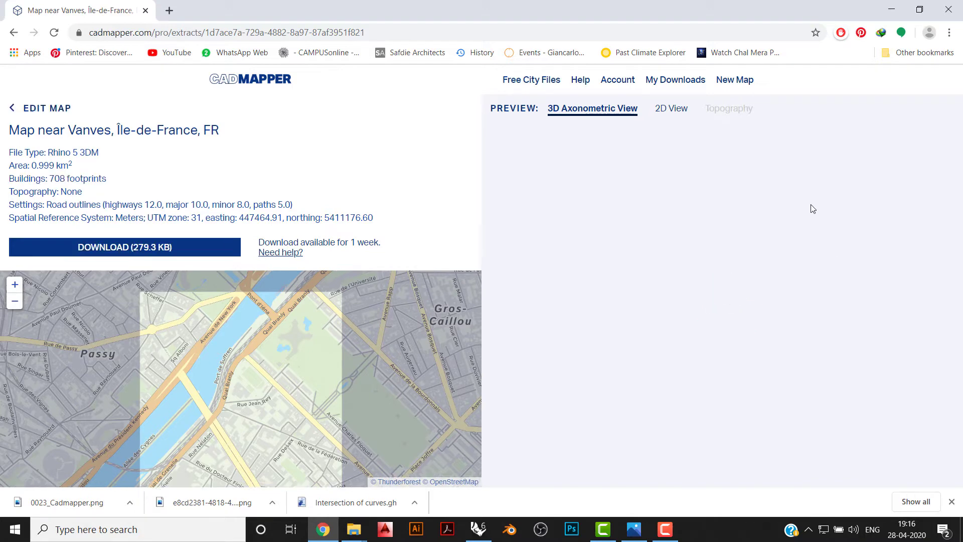
Download the generated cadmapper-vanves-ile-de-france-fr zip file and open the folder it is saved in
left_click(137, 251)
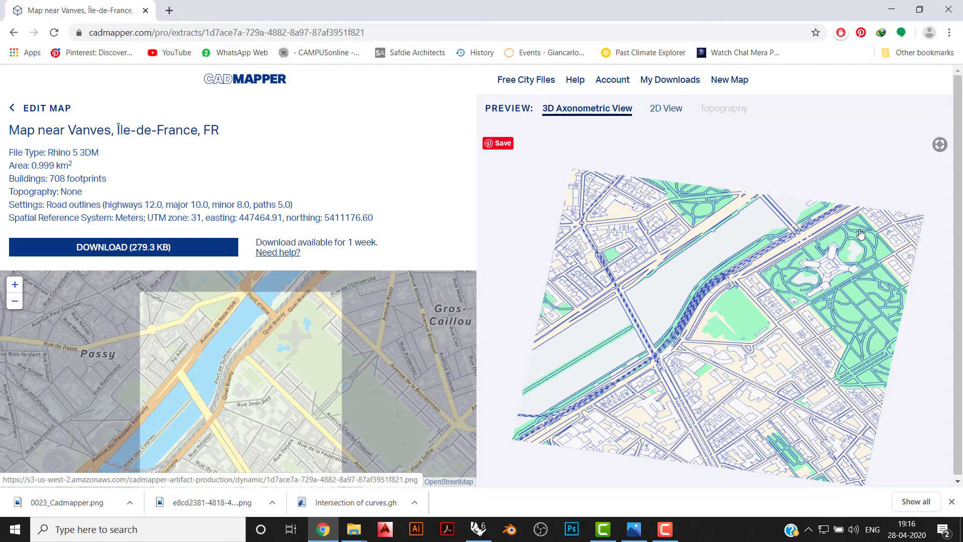
scroll(813, 240, "down", 1)
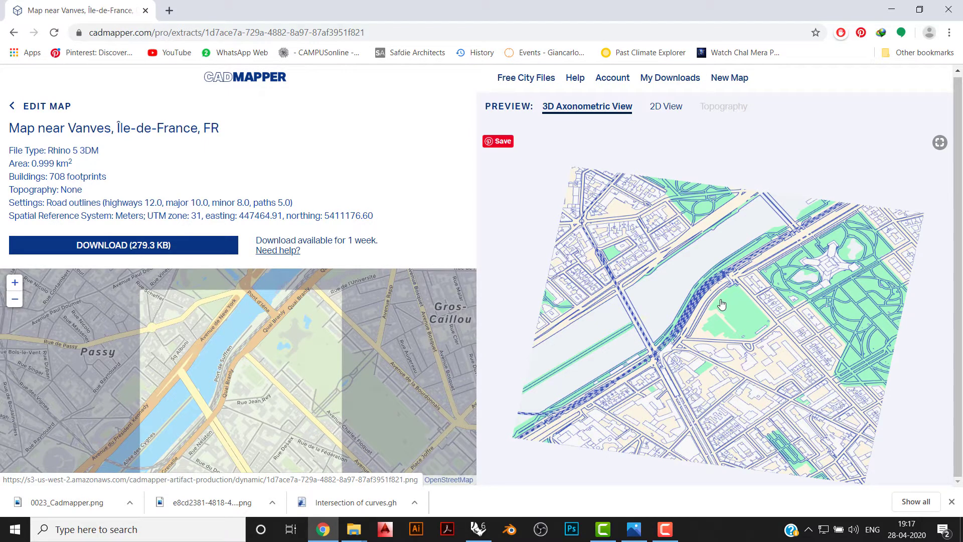
left_click(137, 255)
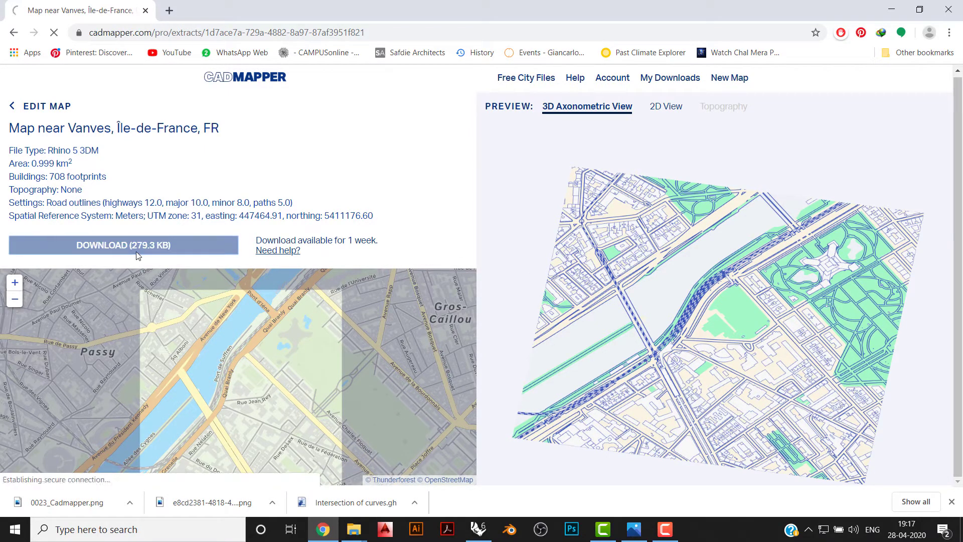
left_click(477, 316)
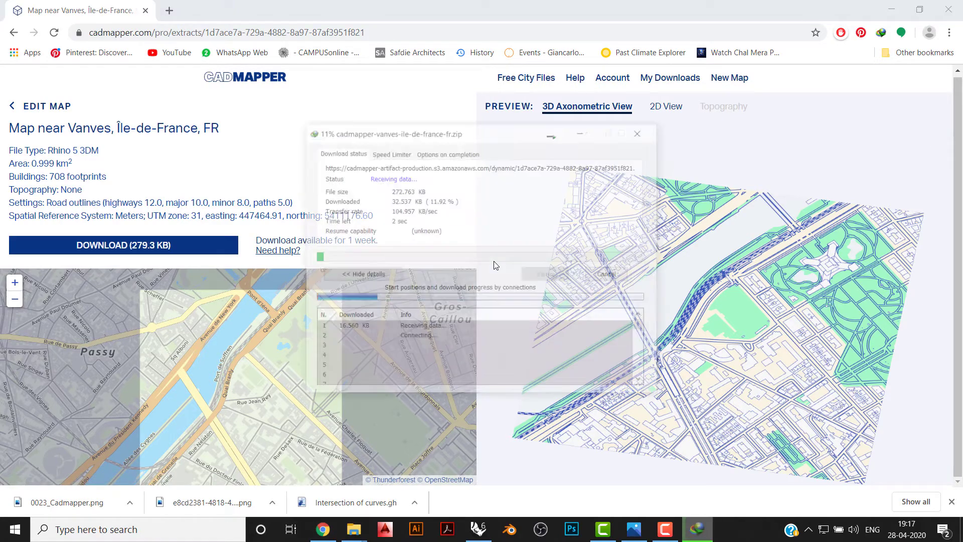
left_click(507, 303)
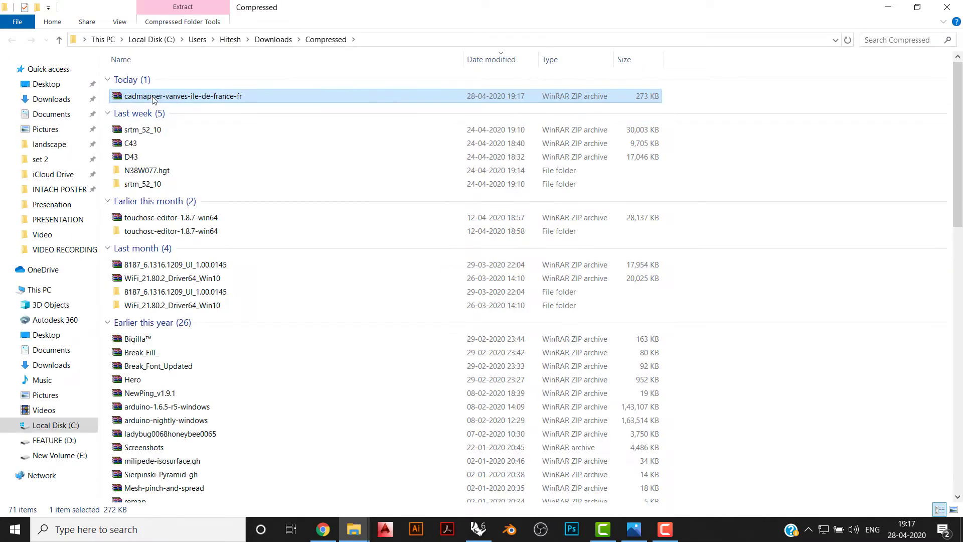
Extract the cadmapper-vanves-ile-de-france-fr archive to a folder of the same name and open its inner folder
right_click(151, 97)
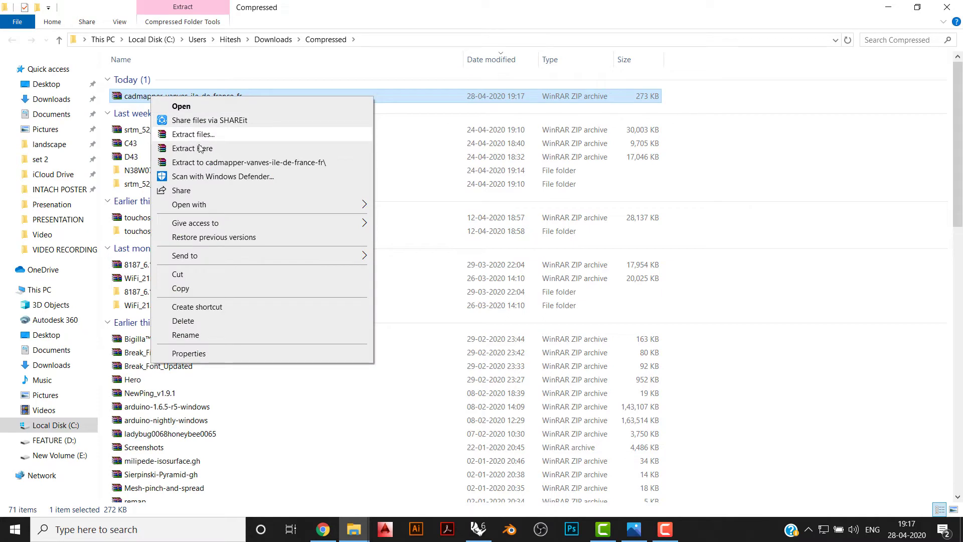
left_click(206, 162)
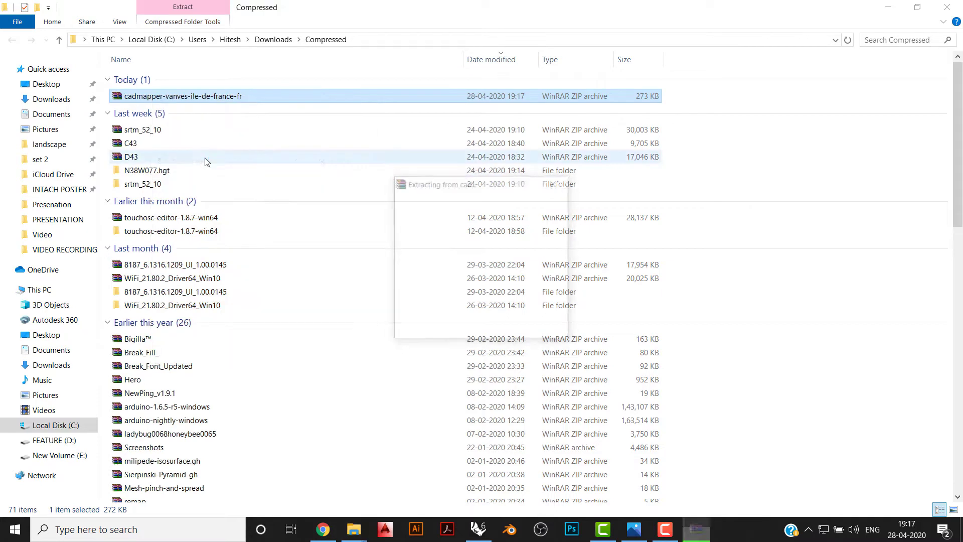
double_click(179, 107)
double_click(162, 81)
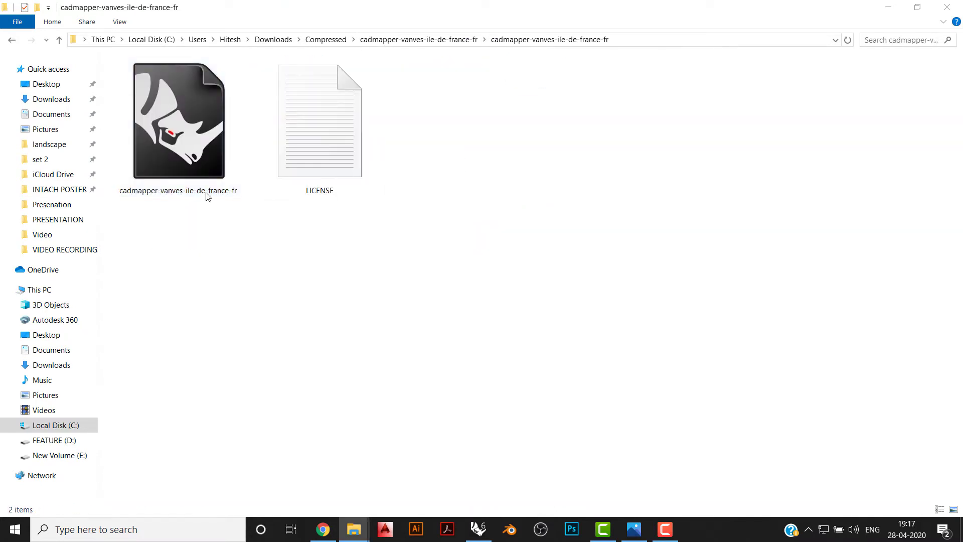
Read the LICENSE text file that accompanies the map, then close it
double_click(283, 122)
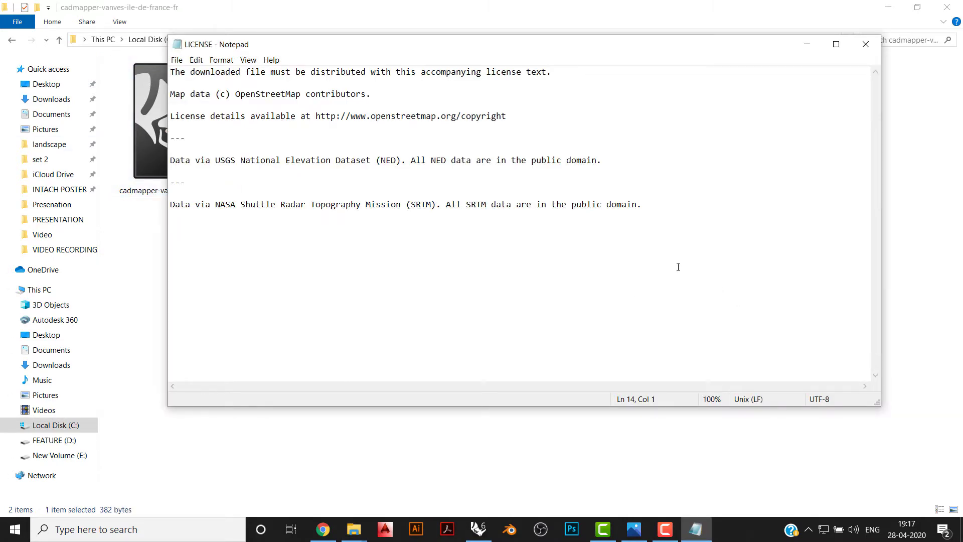
left_click_drag(679, 266, 84, 25)
left_click(609, 217)
left_click(866, 44)
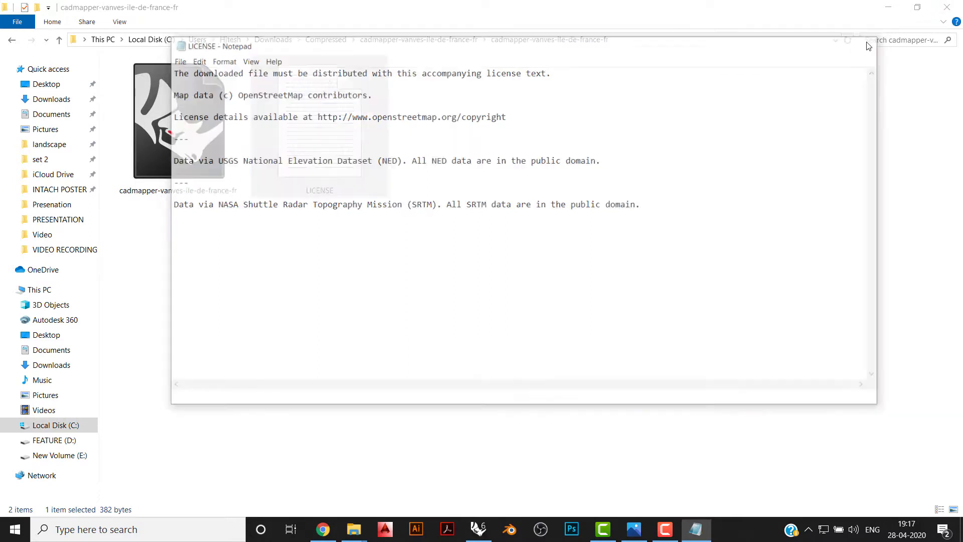
left_click(599, 72)
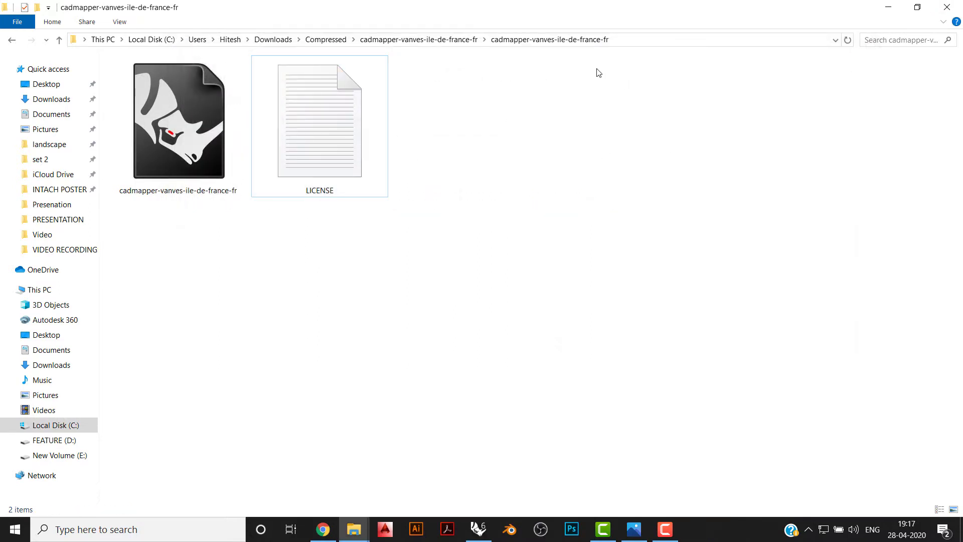
Insert the cadmapper-vanves-ile-de-france-fr model into Rhino with an embedded definition, As Group, at scale 1.00, placing it near the origin
left_click(191, 154)
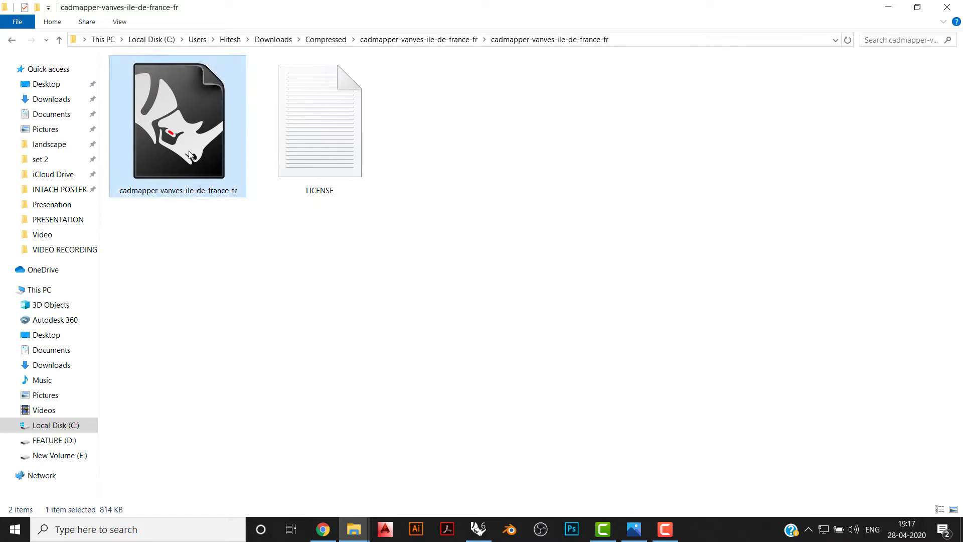
left_click_drag(191, 154, 439, 305)
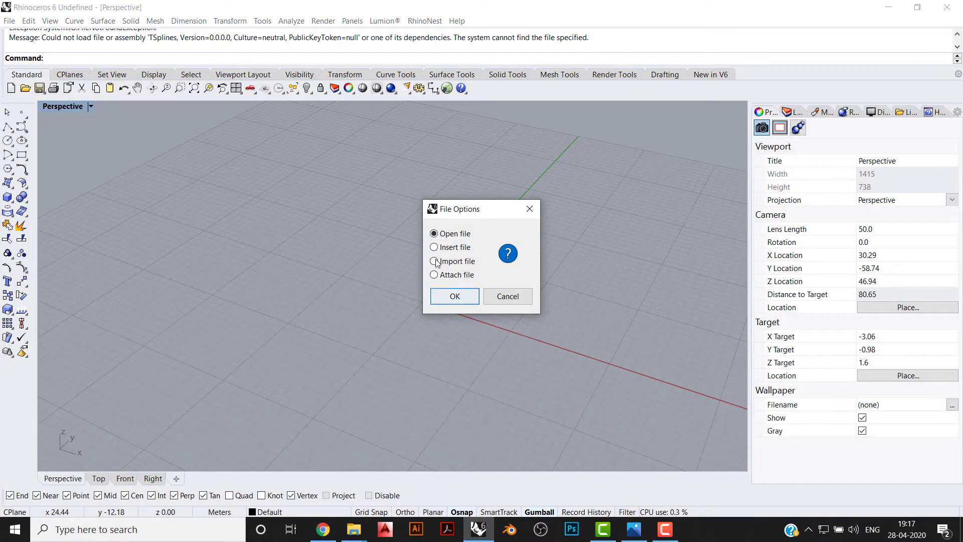
left_click(446, 247)
left_click(460, 296)
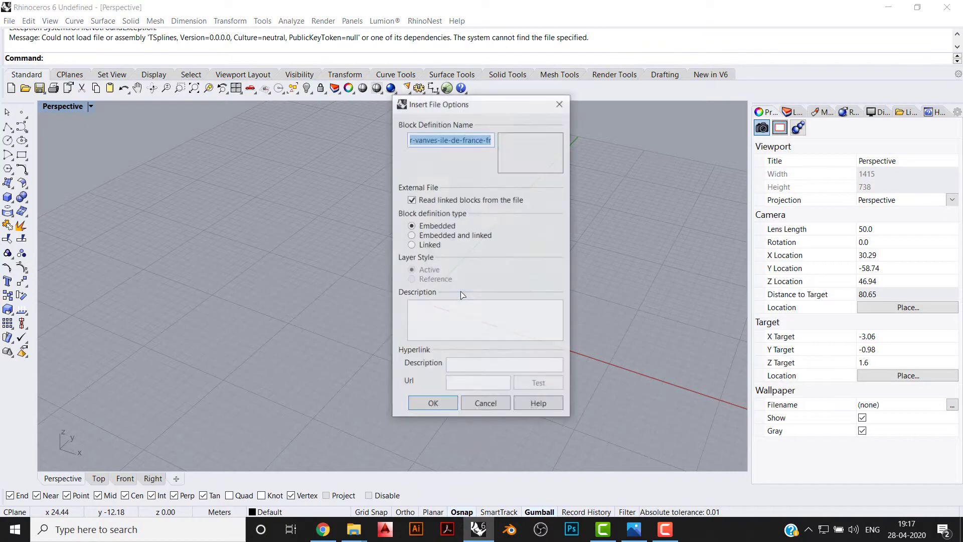
left_click(433, 406)
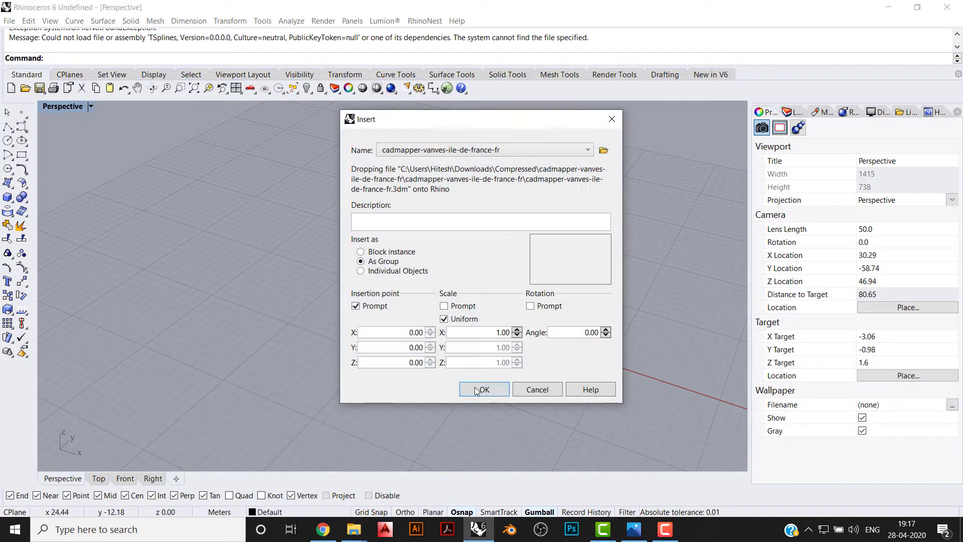
left_click(481, 390)
scroll(425, 363, "down", 3)
left_click(344, 327)
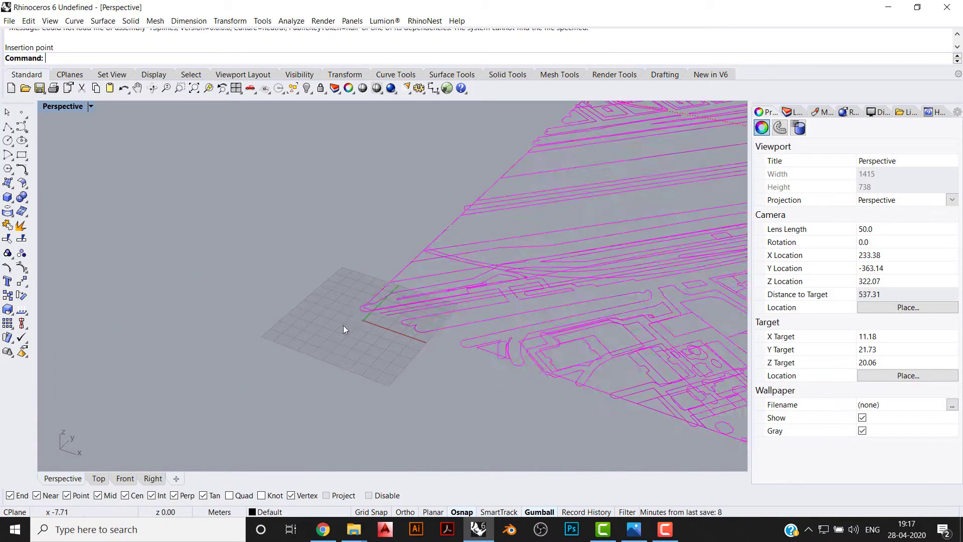
Deselect the inserted map and show its full extent in the Top view
scroll(343, 325, "down", 5)
right_click_drag(258, 345, 175, 516)
left_click(98, 478)
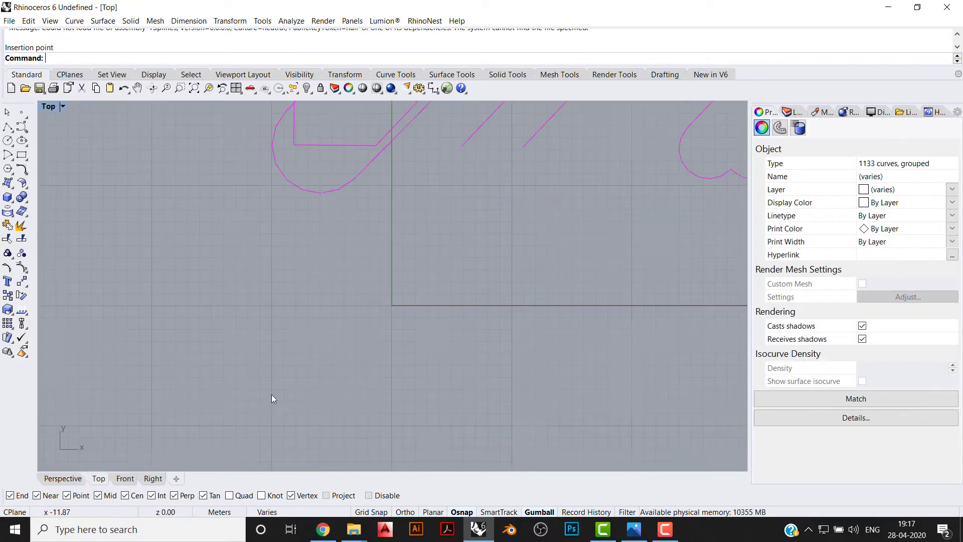
scroll(216, 413, "up", 5)
scroll(230, 392, "down", 4)
left_click(121, 362)
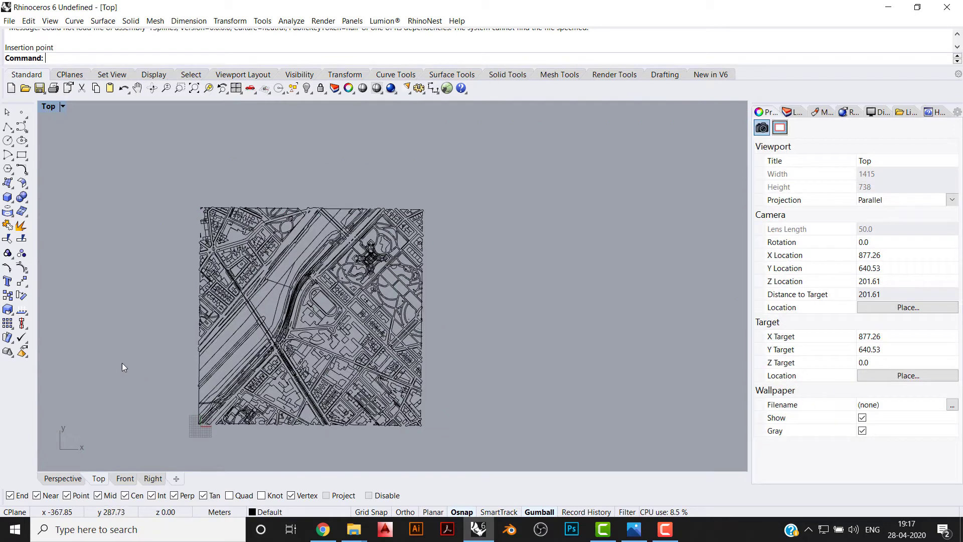
scroll(258, 301, "up", 2)
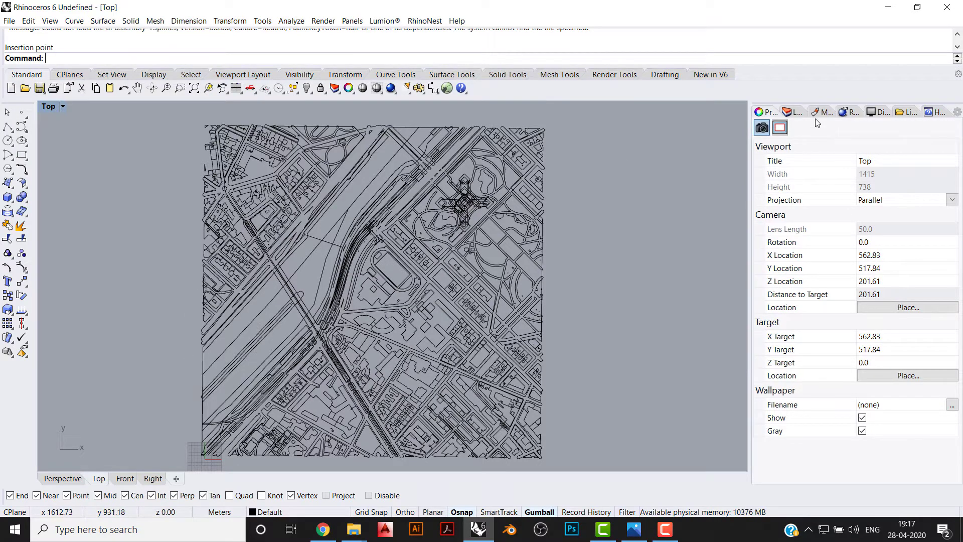
Purge all unused information from the model, including the empty layers Layer 01 to Layer 05
left_click(791, 112)
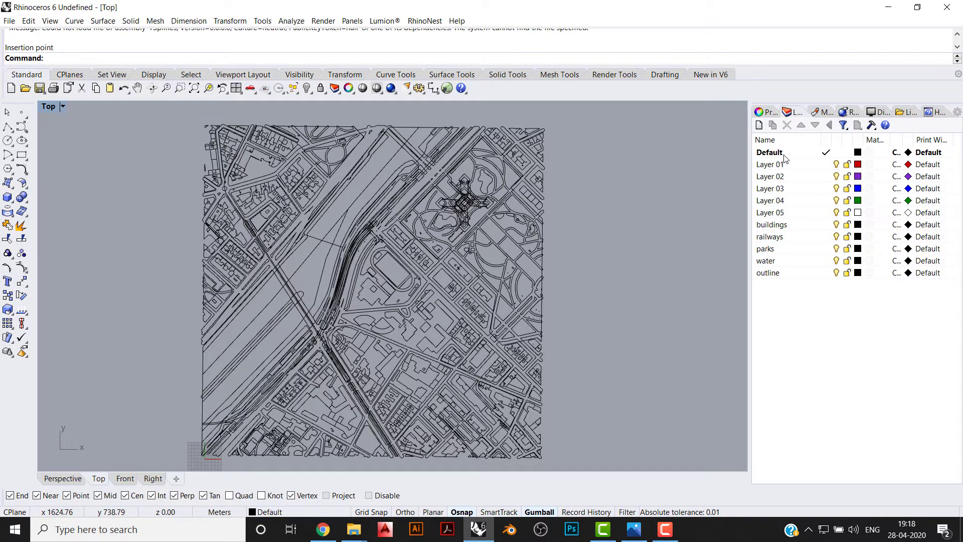
left_click(789, 209)
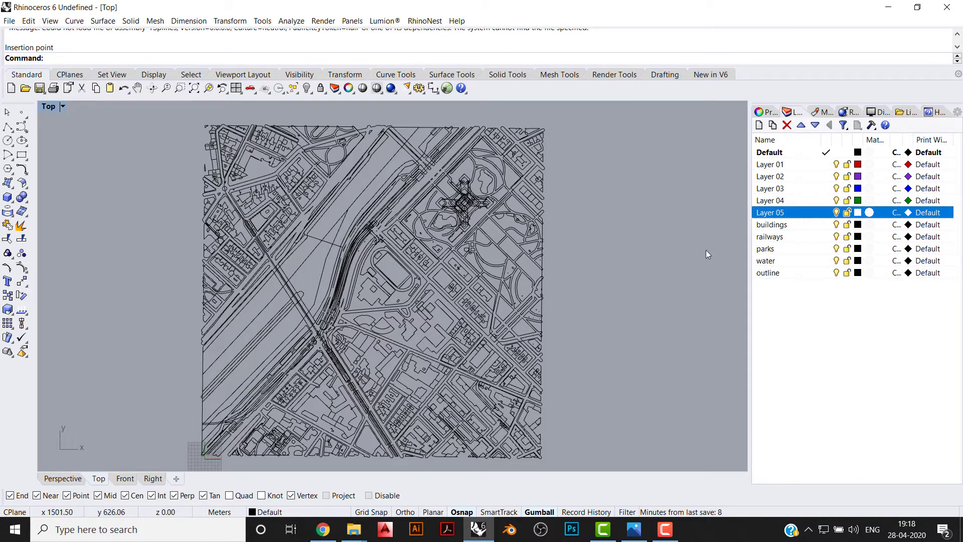
type("P")
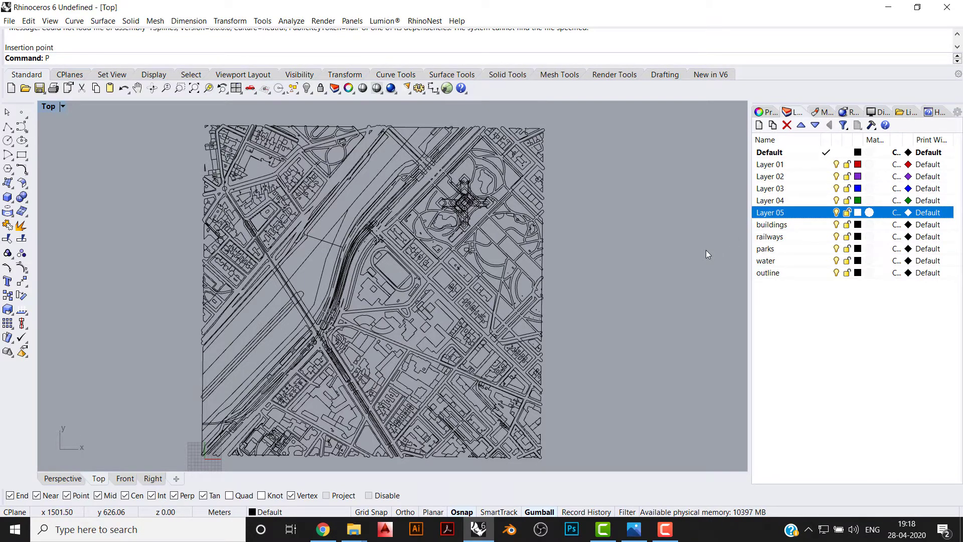
type("urge")
key("Return")
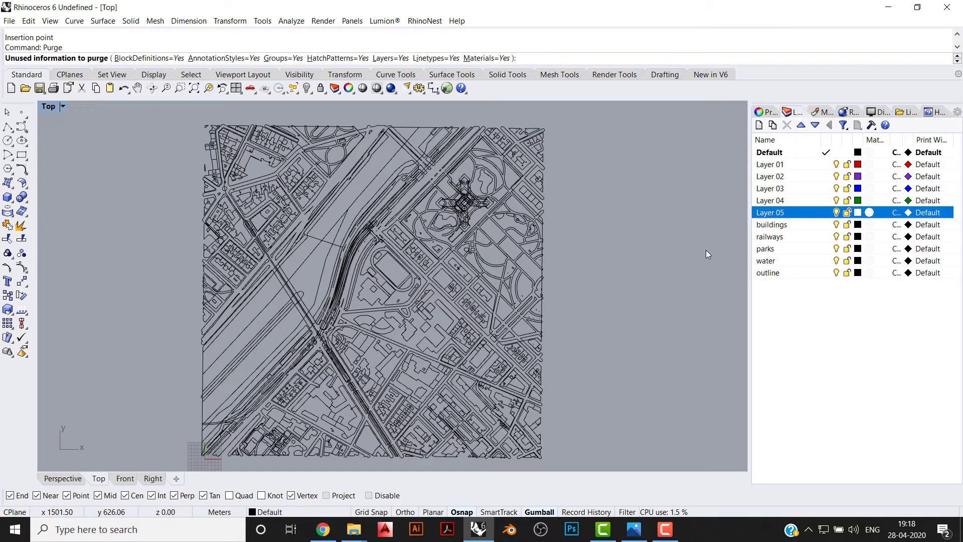
key("Return")
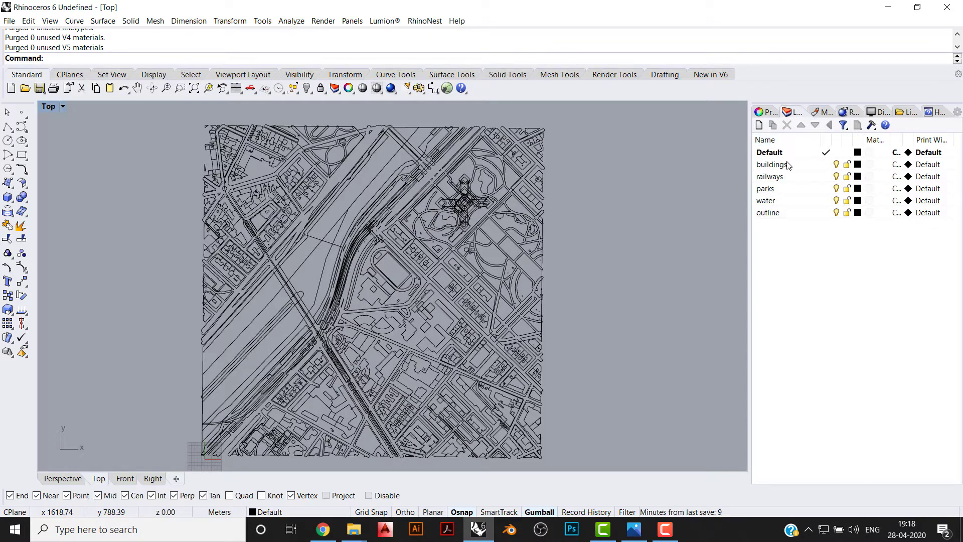
Toggle the visibility of the buildings layer to identify its curves, and set the layer color to dark red
left_click(836, 165)
left_click(836, 164)
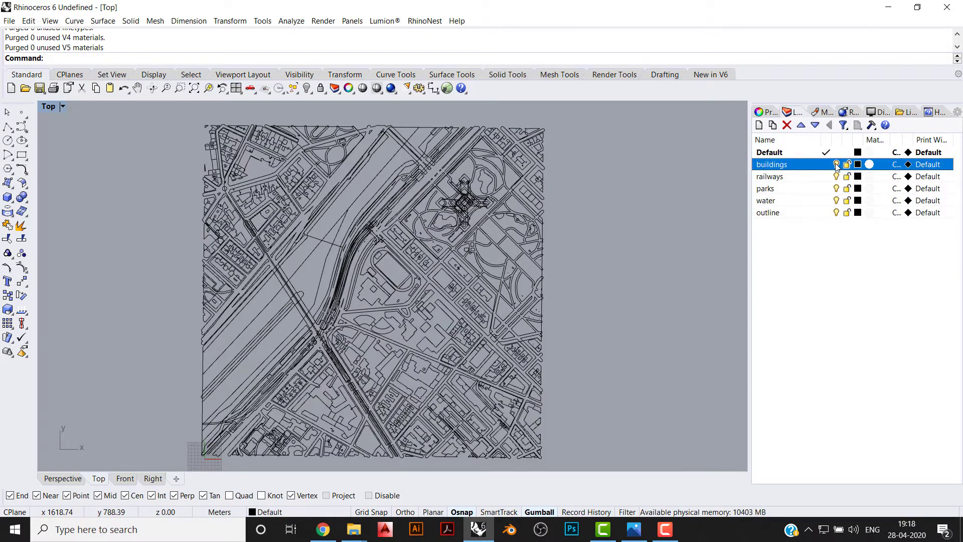
double_click(837, 164)
left_click(858, 164)
left_click_drag(502, 166, 468, 158)
left_click(491, 363)
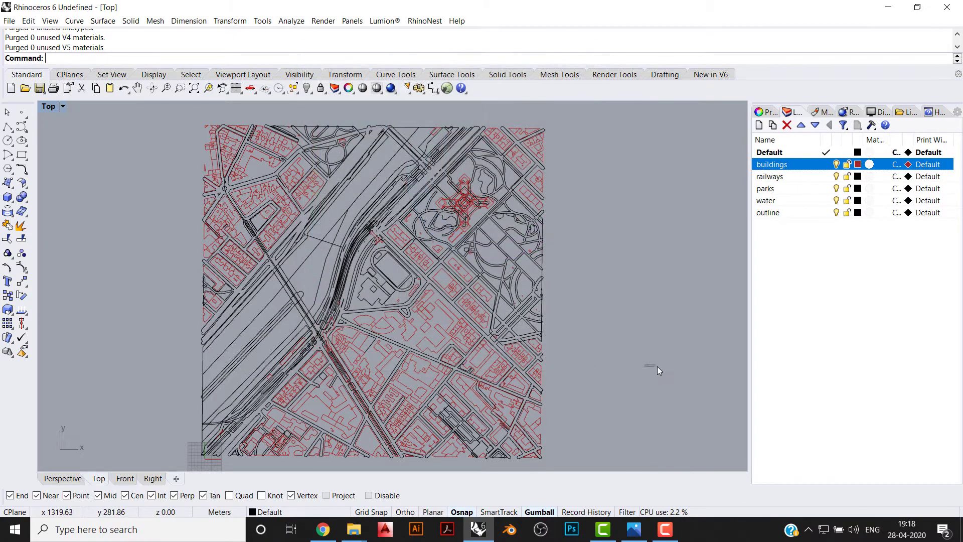
Set the railways layer color to a pinkish magenta, RGB 231, 74, 216
left_click(858, 176)
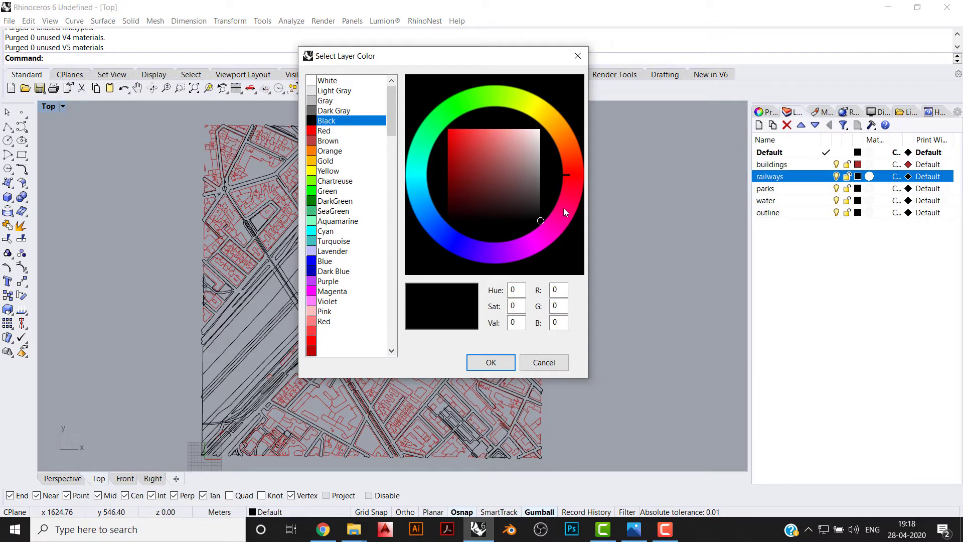
left_click_drag(564, 208, 539, 242)
left_click_drag(489, 150, 477, 137)
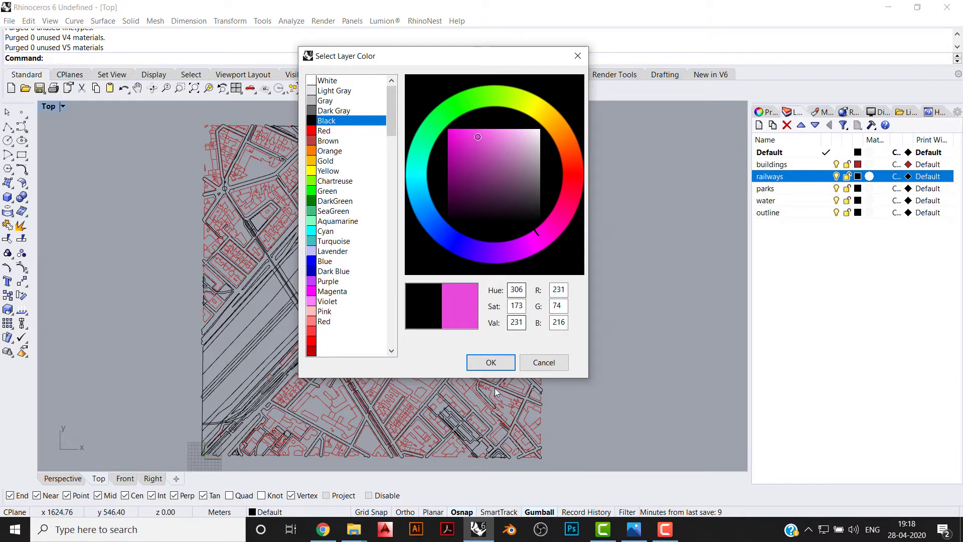
left_click(490, 363)
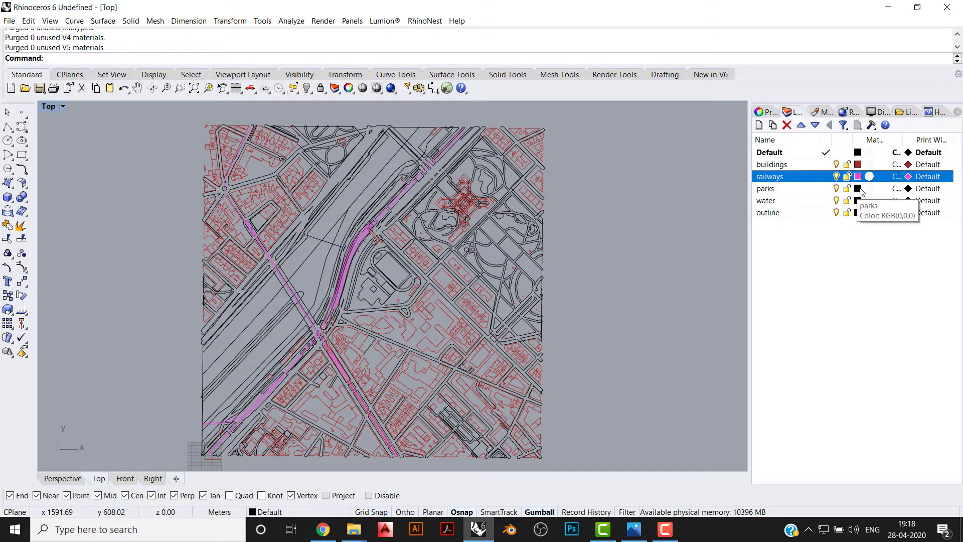
Set the parks layer color to a medium green, RGB 61, 175, 59
left_click(859, 189)
left_click(480, 158)
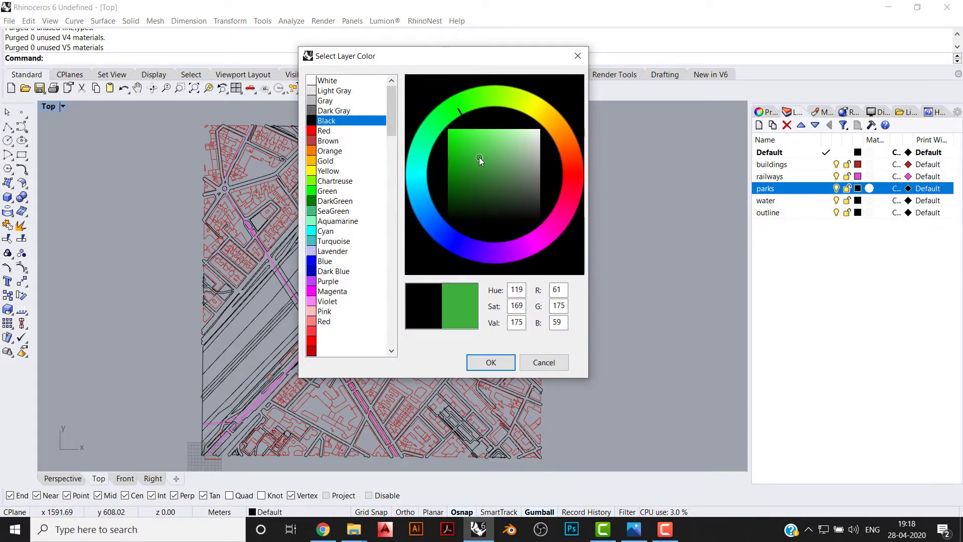
left_click(490, 362)
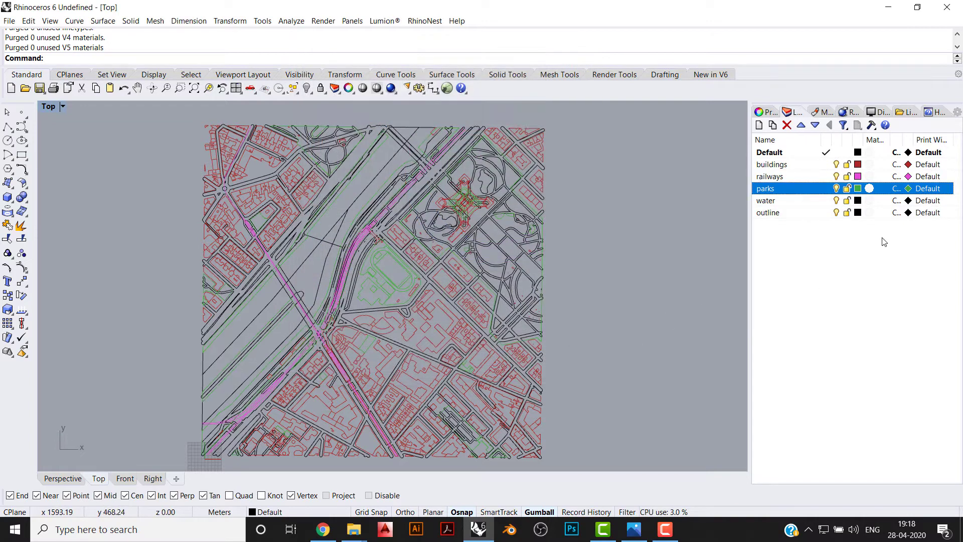
Set the water layer color to a medium blue
left_click(858, 200)
left_click(432, 235)
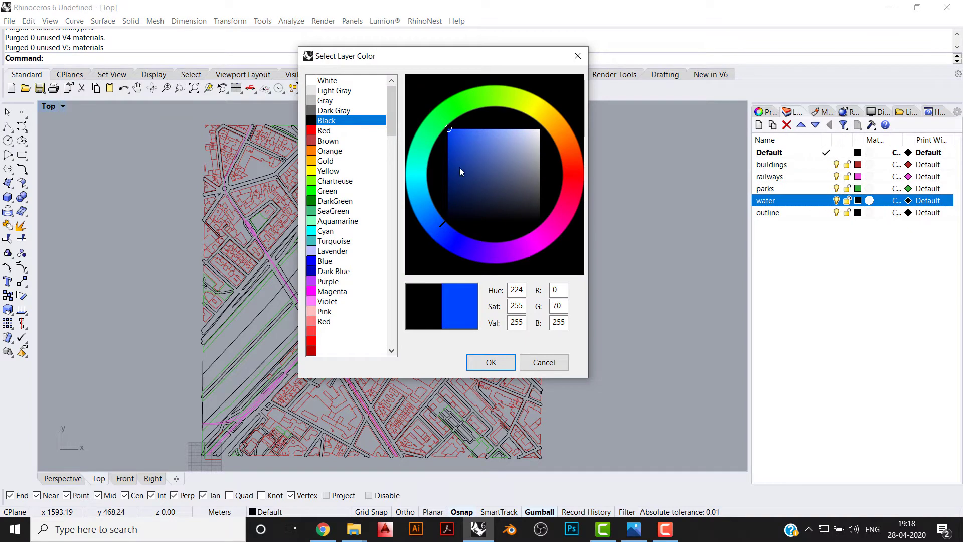
left_click(460, 147)
left_click(490, 362)
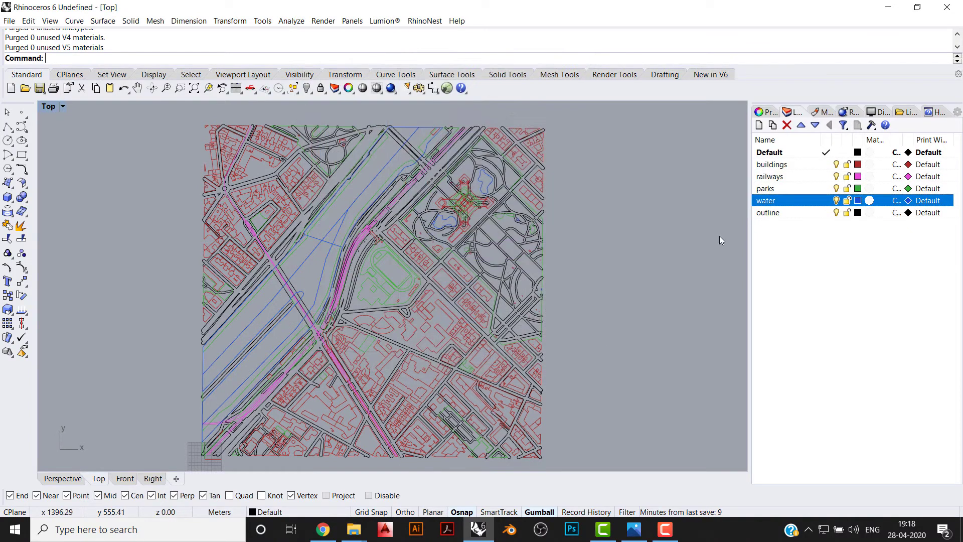
Set the outline layer color to a golden orange
left_click(857, 212)
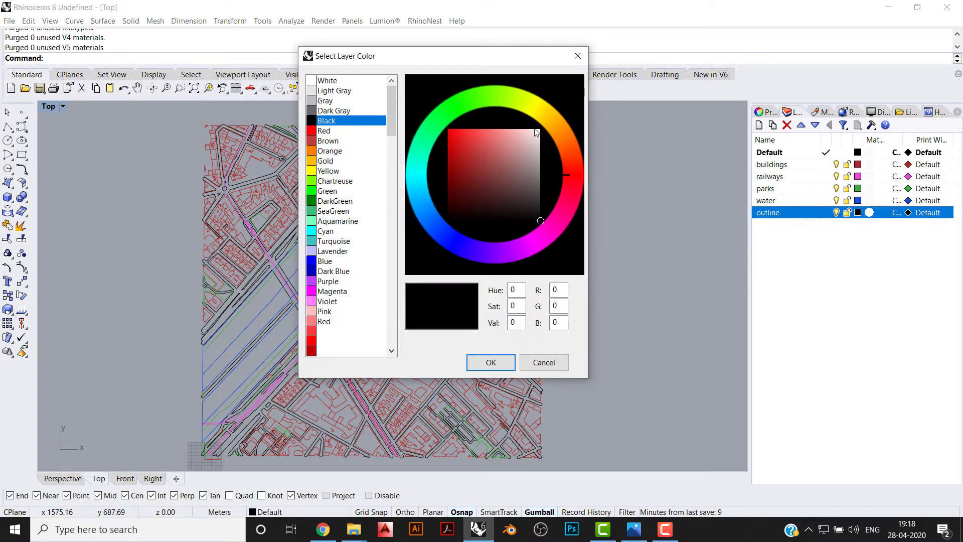
left_click(552, 120)
left_click(491, 362)
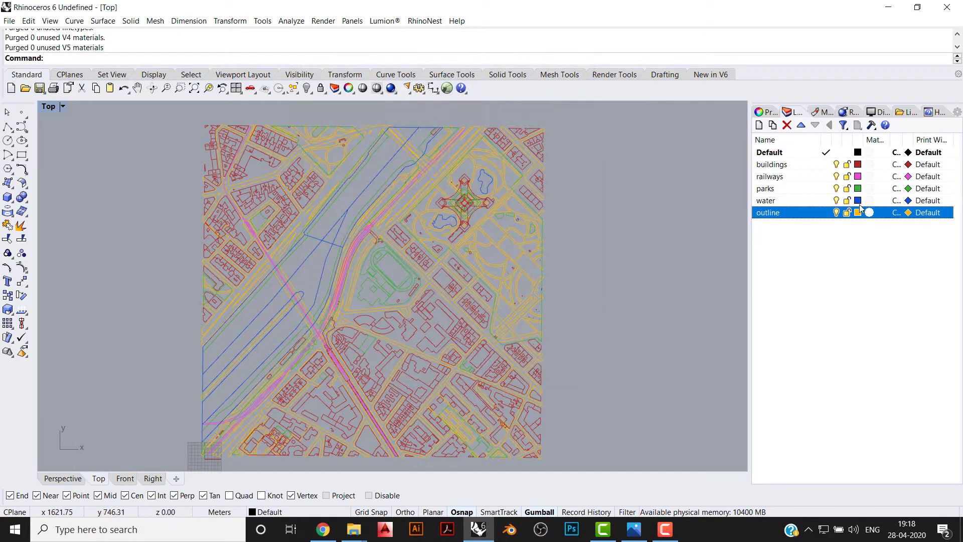
Select all curves of the map and ungroup them
scroll(441, 278, "down", 4)
scroll(440, 278, "up", 3)
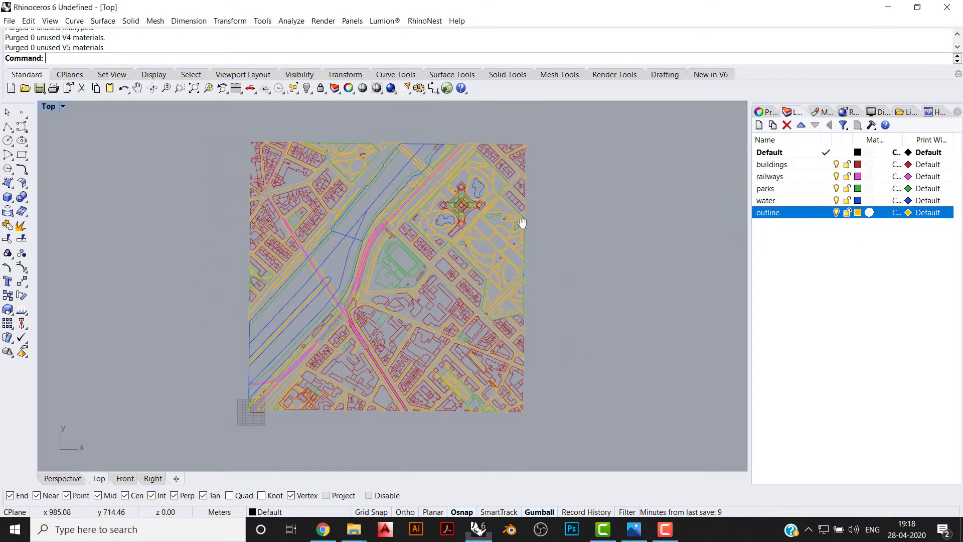
scroll(377, 276, "up", 1)
right_click_drag(377, 279, 386, 270)
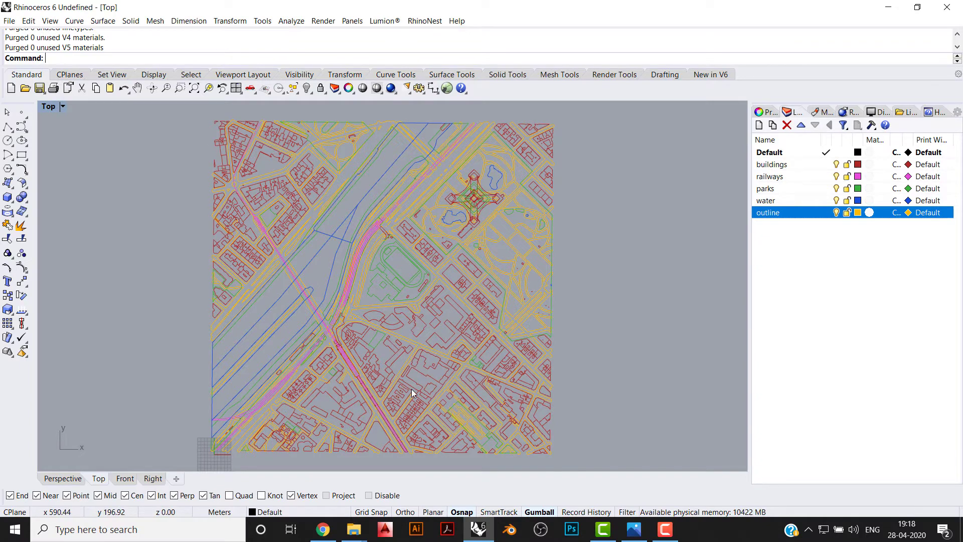
key("ctrl+a")
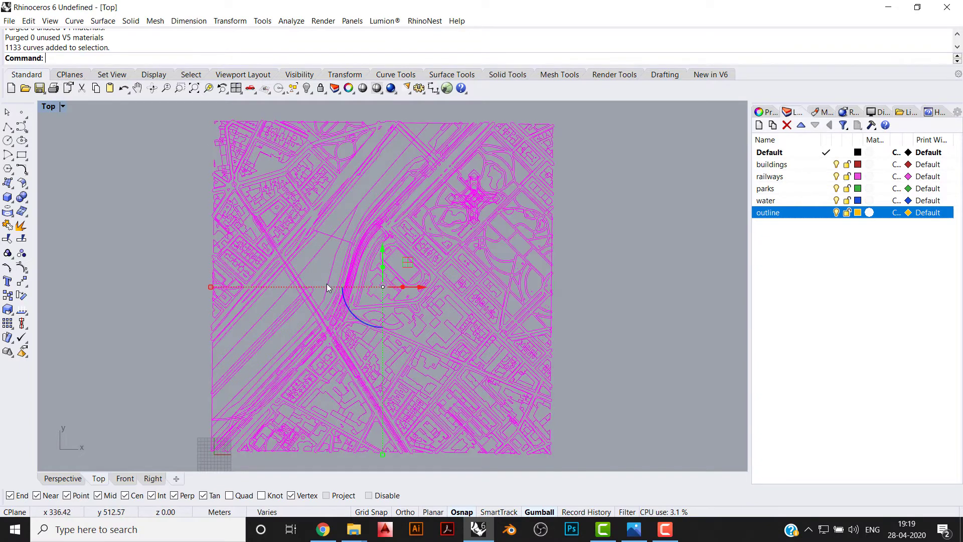
key("Escape")
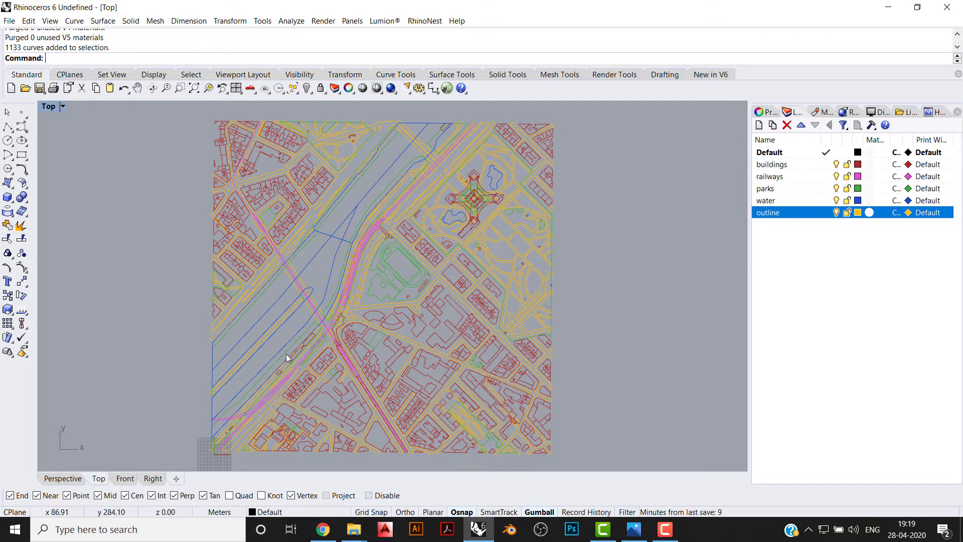
key("ctrl+a")
key("ctrl+shift+g")
key("Escape")
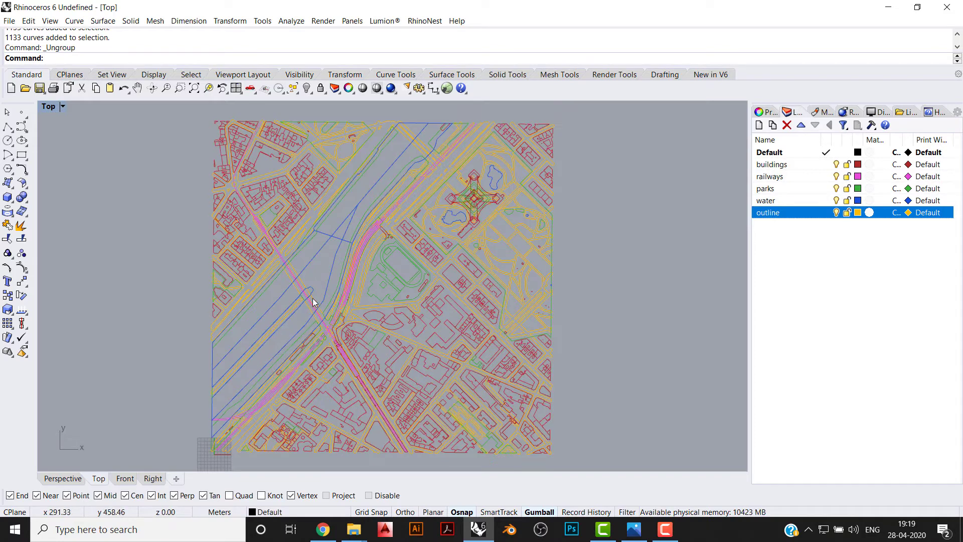
Select individual water curves along the Seine to check how the river's lines are built up
left_click(330, 276)
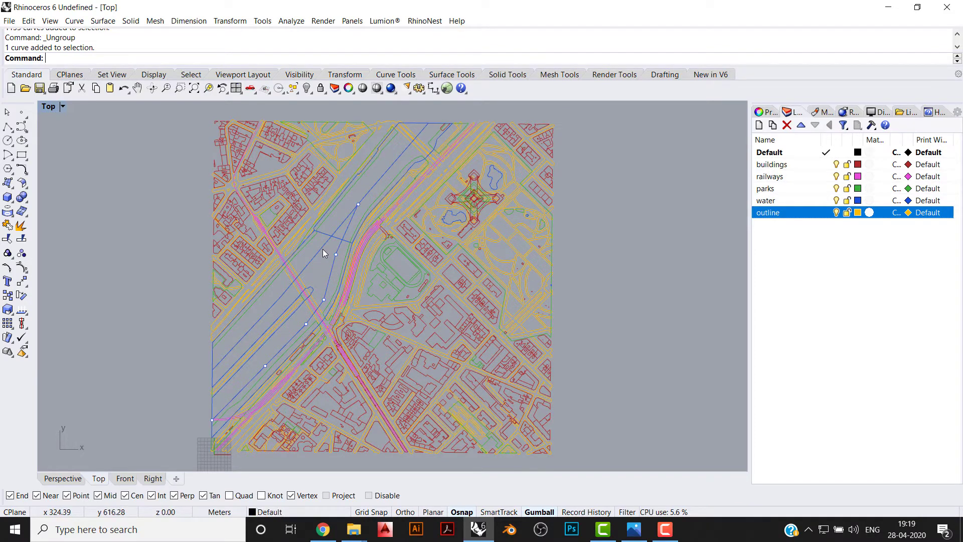
left_click(323, 251)
left_click(313, 289)
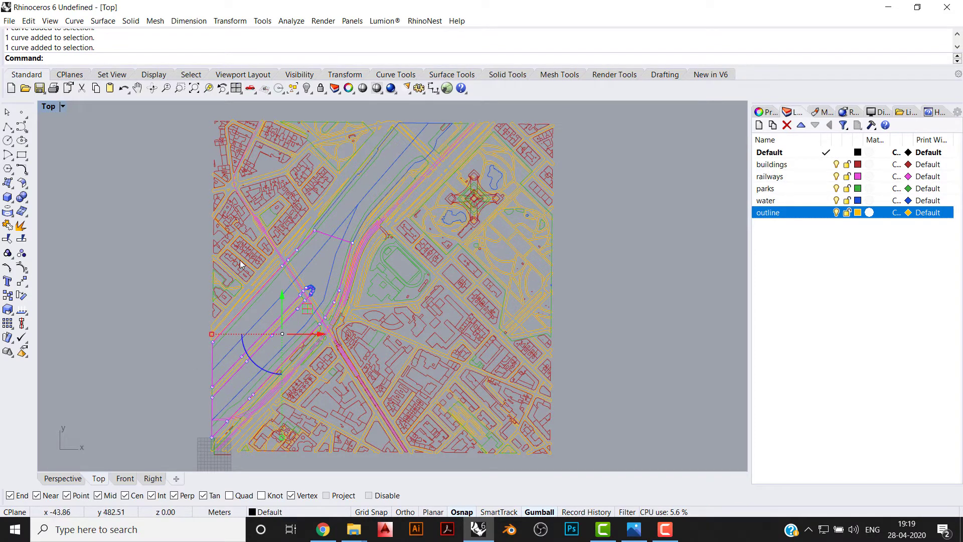
left_click(341, 249)
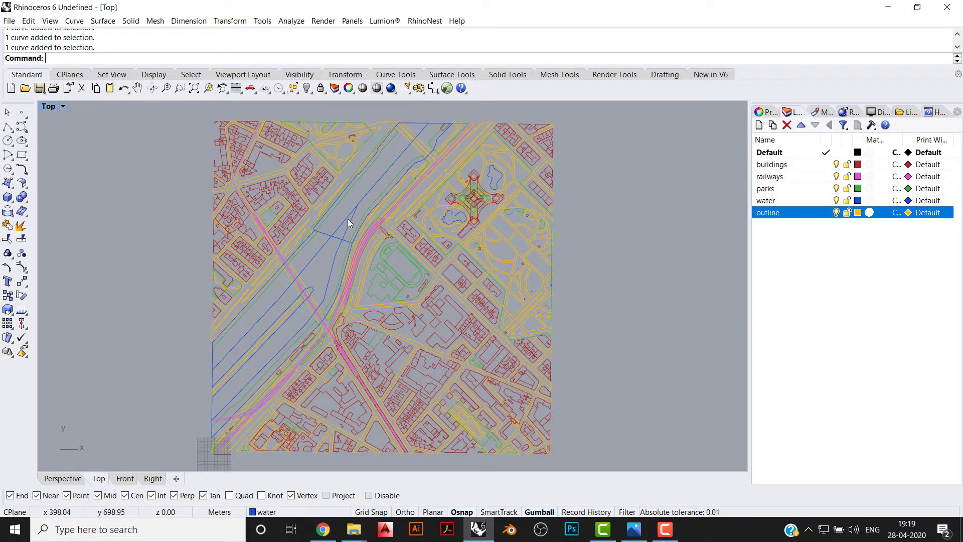
left_click(366, 204)
left_click(368, 203)
right_click_drag(405, 172, 389, 199)
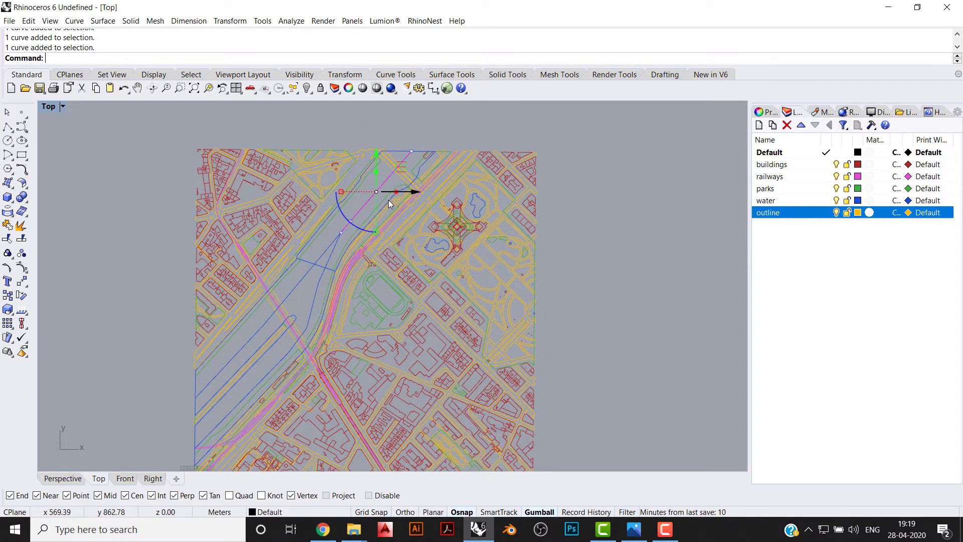
left_click(396, 196)
key("Escape")
key("Escape")
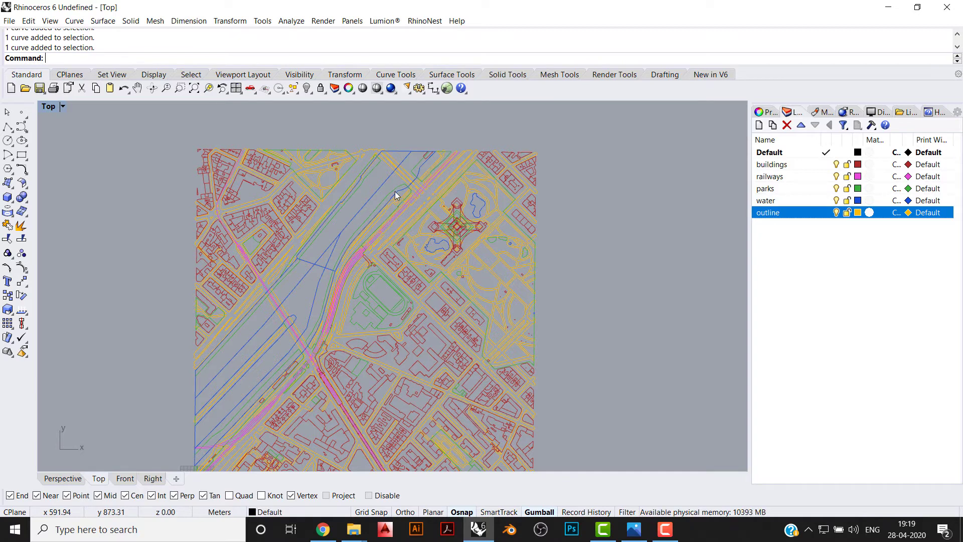
right_click_drag(580, 235, 601, 223)
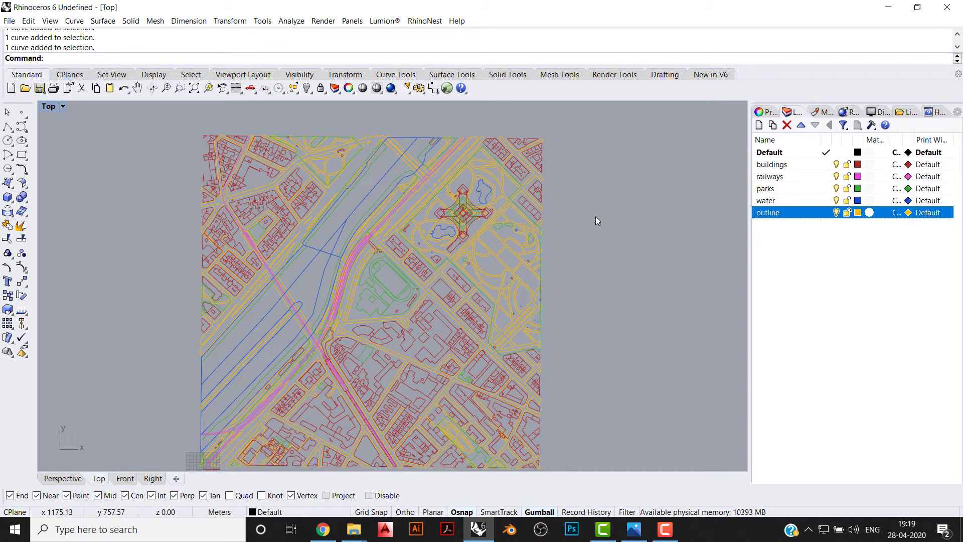
Select all closed curves with SelClosedCrv and move them horizontally clear of the remaining open curves
key("Delete")
type("Sel")
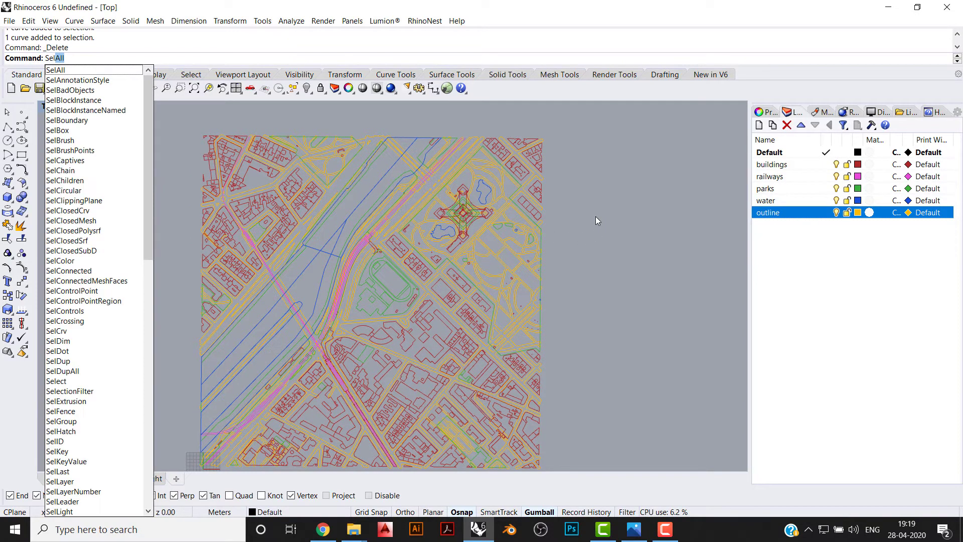
type("ClosedCrv")
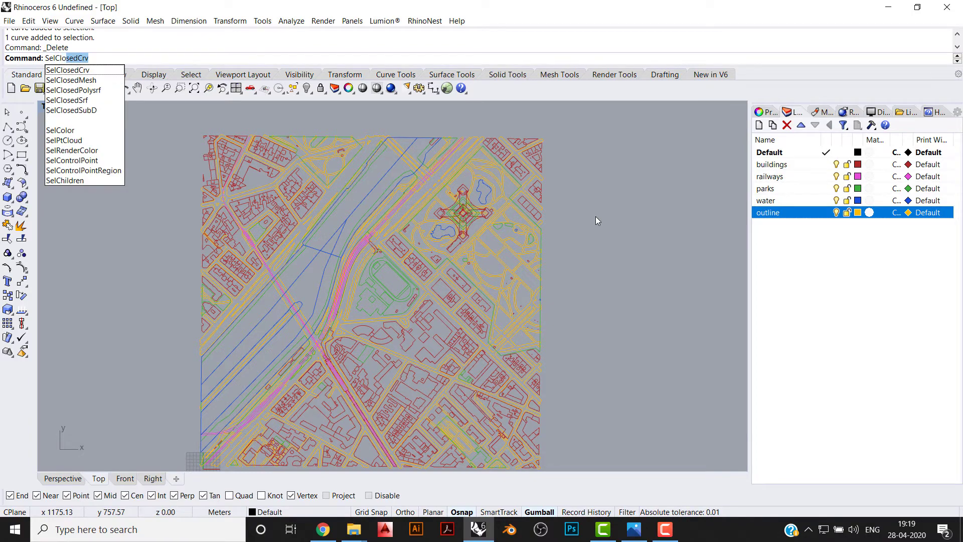
key("Return")
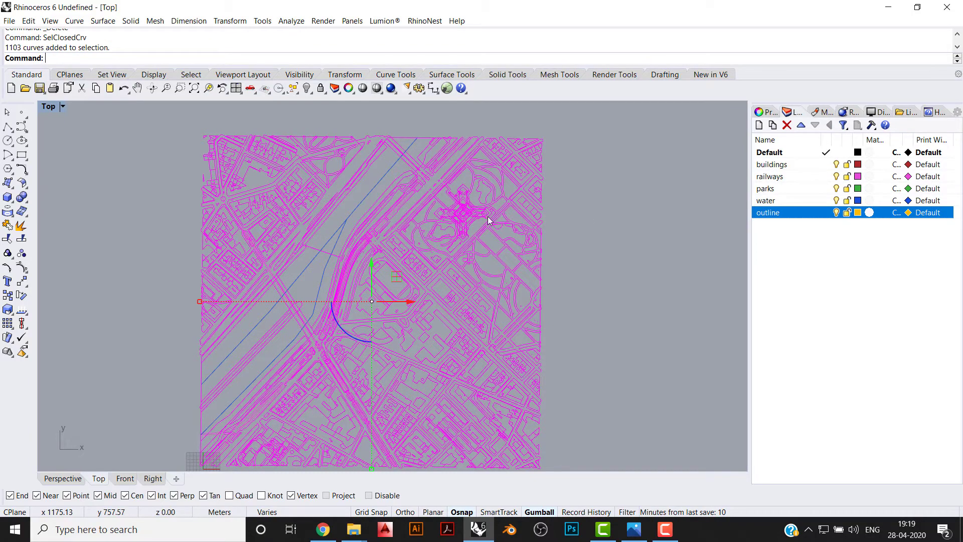
scroll(333, 271, "down", 4)
left_click_drag(371, 273, 570, 273)
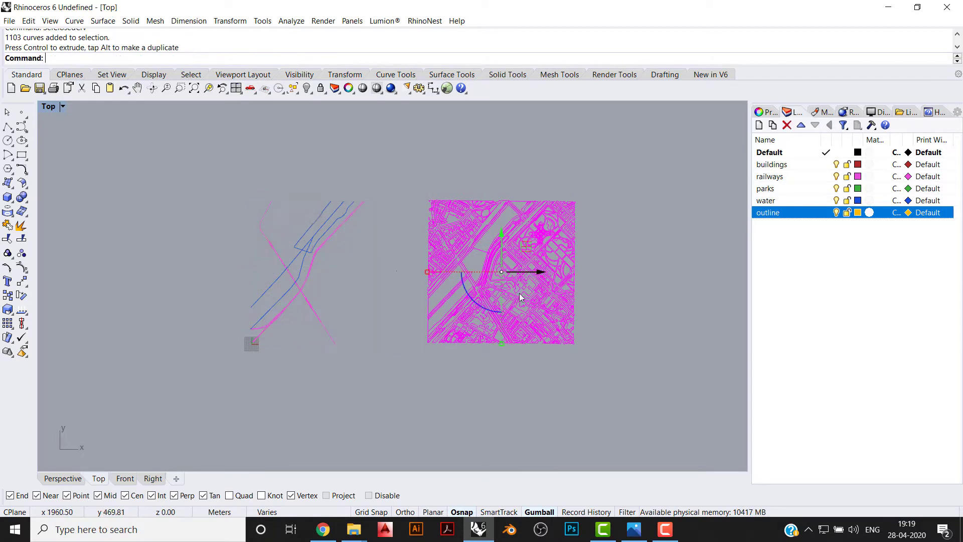
scroll(354, 273, "up", 3)
left_click_drag(365, 240, 220, 137)
key("Escape")
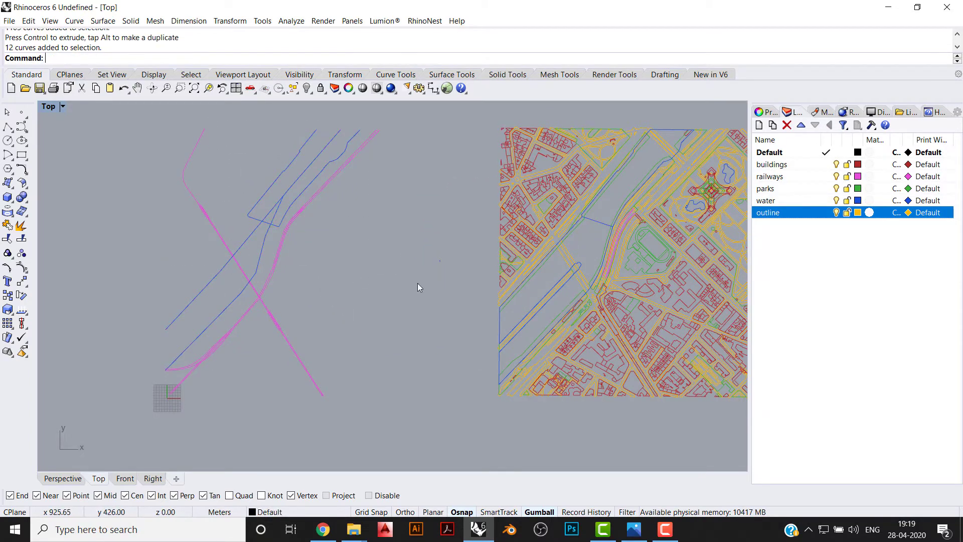
Undo the move of the closed curves and check a single water curve near the river's upper end
key("ctrl+z")
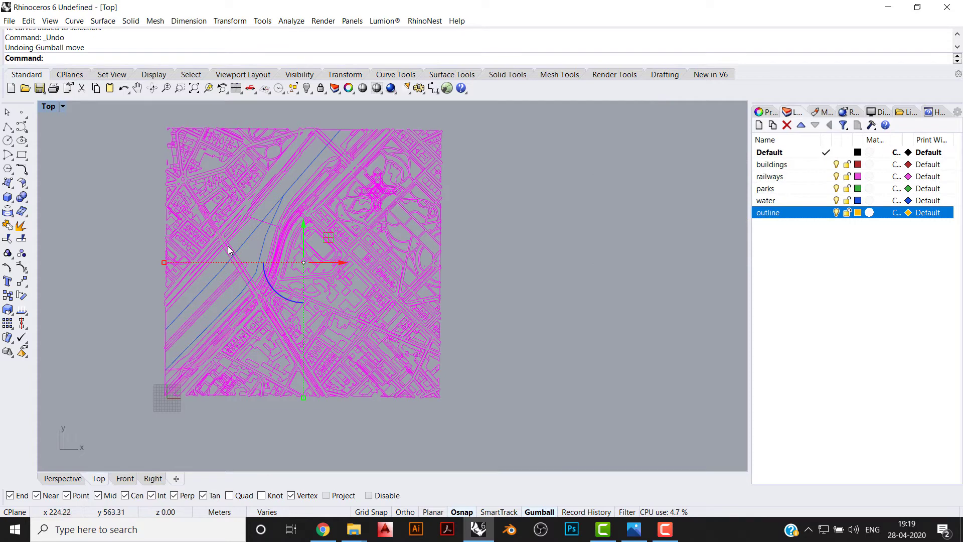
key("Escape")
scroll(336, 132, "down", 2)
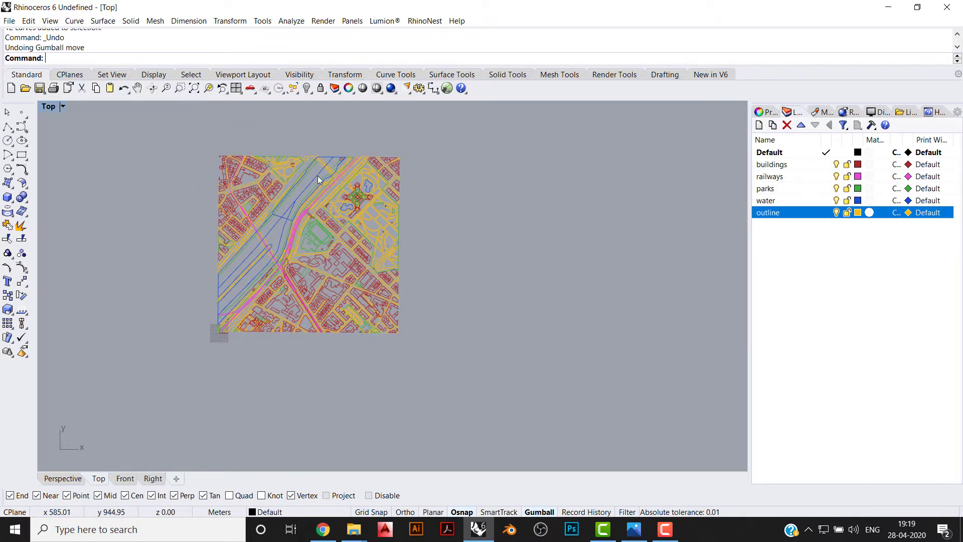
left_click(331, 167)
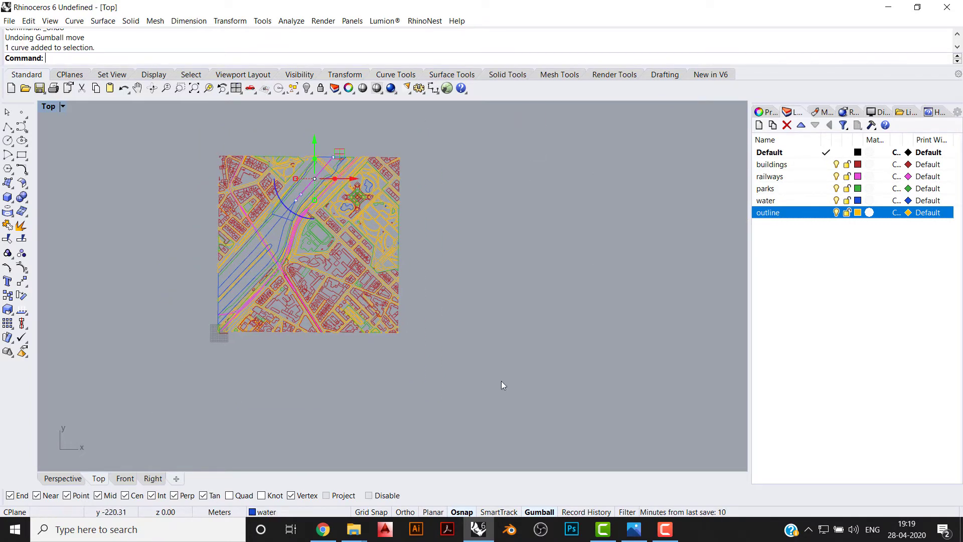
key("Escape")
scroll(272, 261, "up", 1)
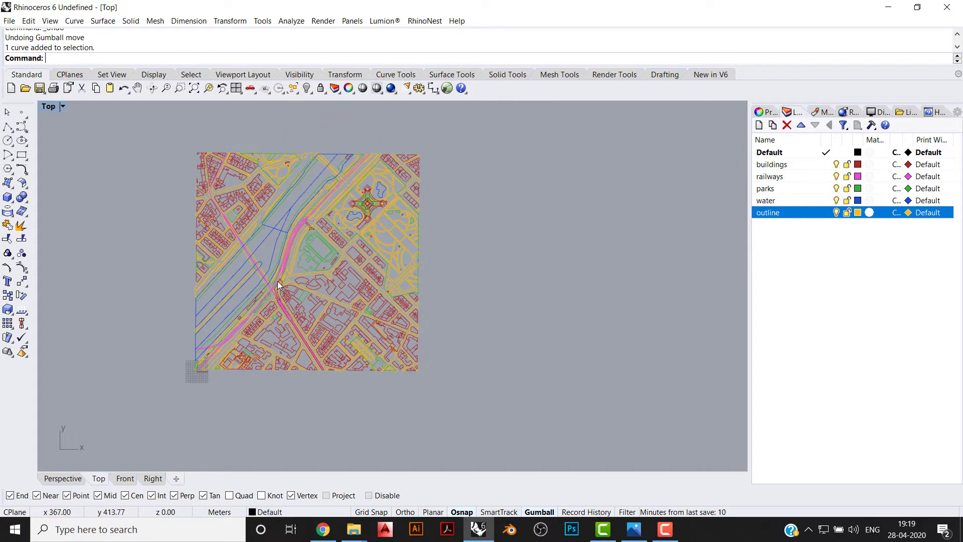
scroll(279, 285, "up", 3)
right_click_drag(307, 290, 212, 306)
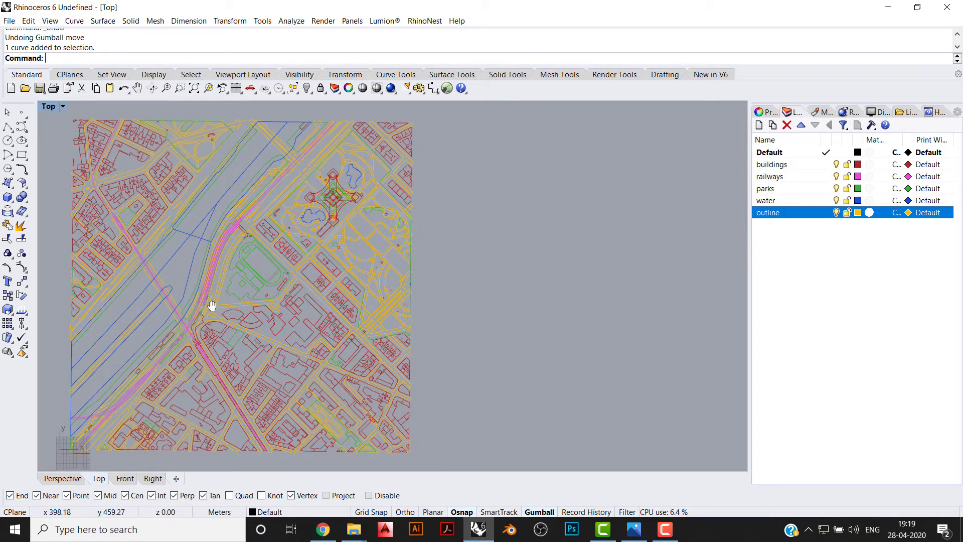
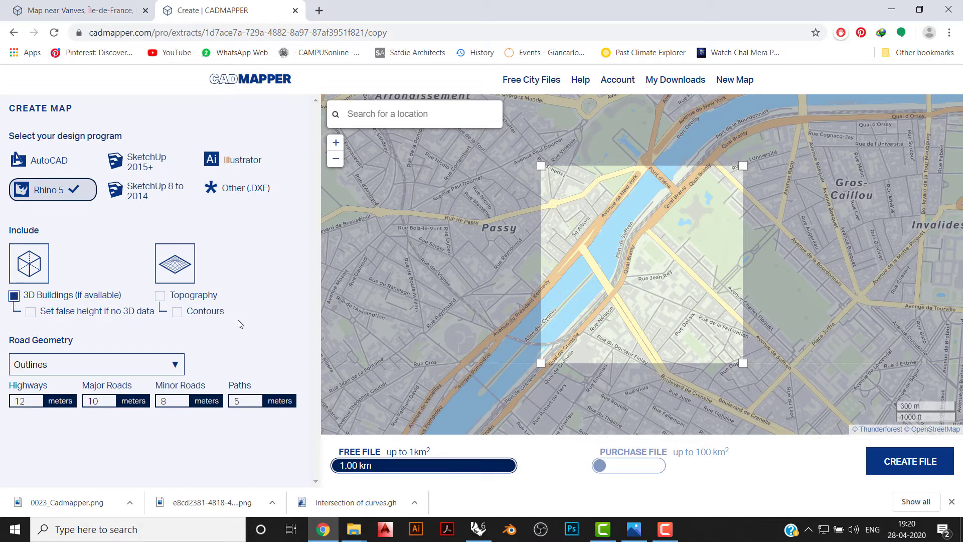
Switch to CADMAPPER and include topography with contours every 4 meters and a false height of 4 meters for buildings without 3D data
left_click(159, 295)
left_click(177, 312)
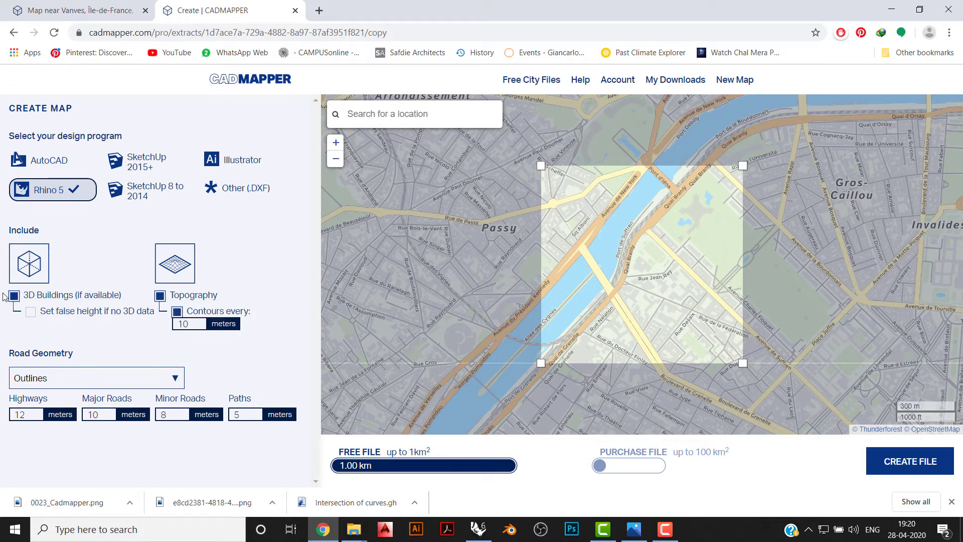
left_click(31, 312)
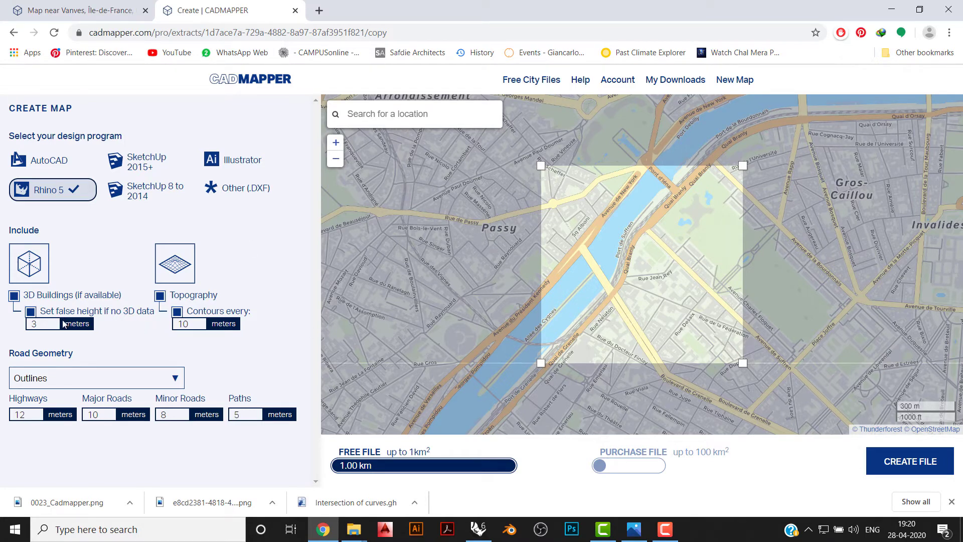
left_click_drag(54, 323, 28, 323)
left_click_drag(197, 323, 169, 320)
type("4")
Set the road geometry to Mesh surfaces and create the map file
left_click(167, 379)
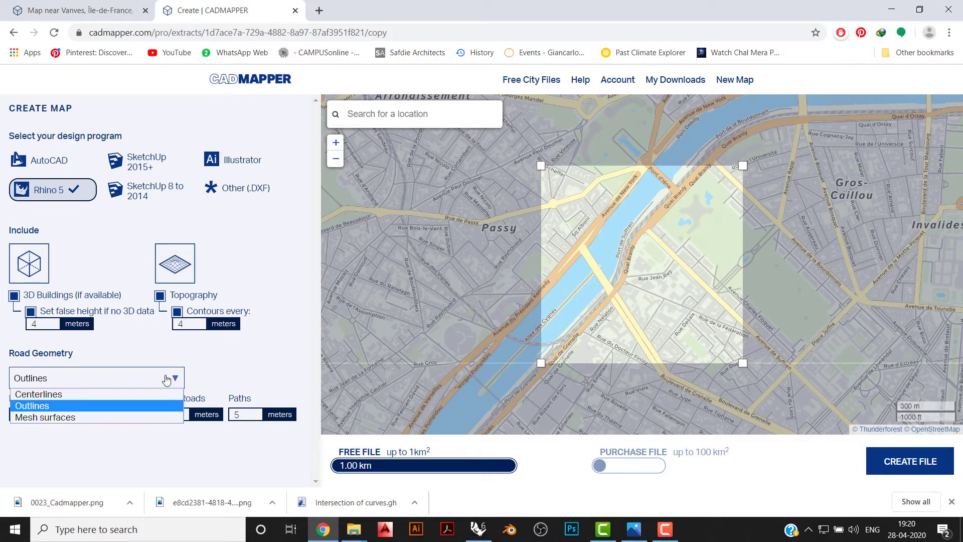
left_click(167, 379)
left_click(161, 383)
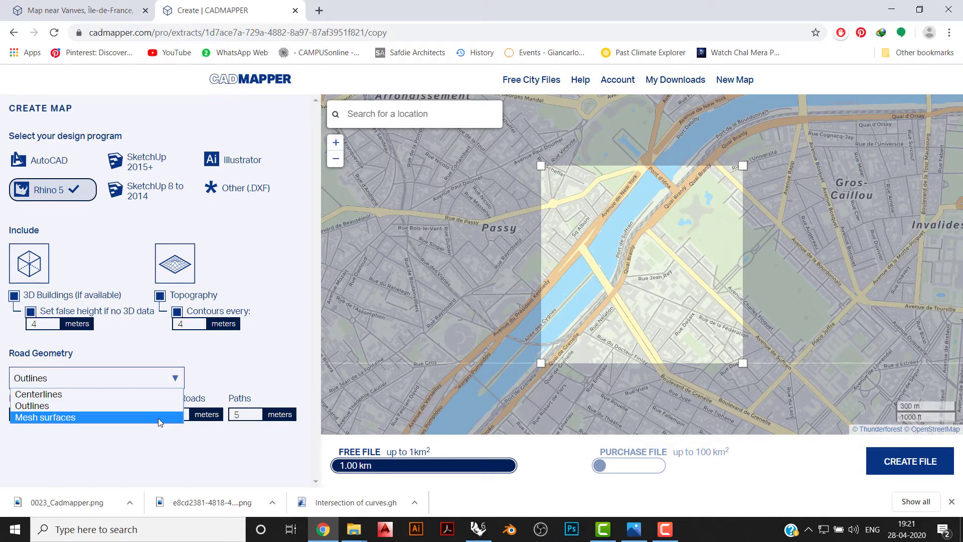
left_click(158, 418)
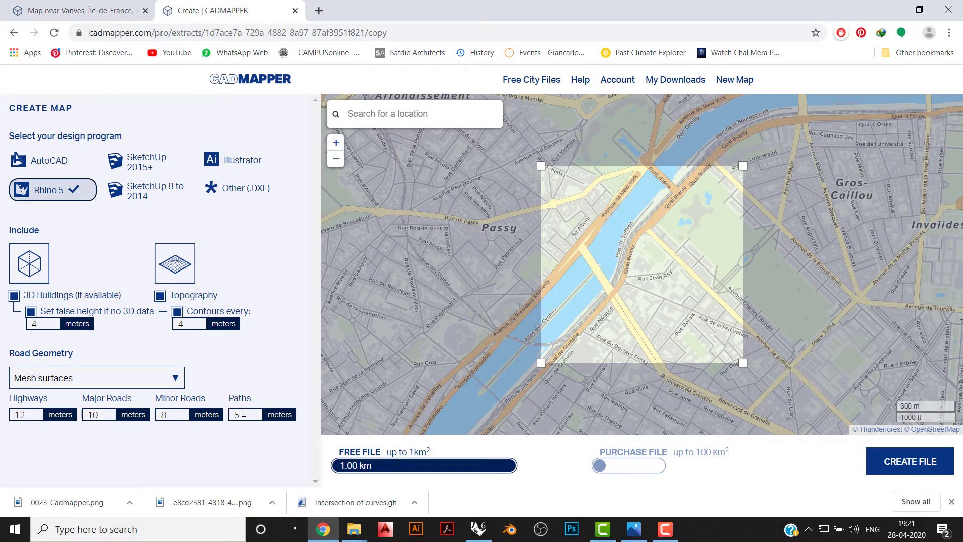
left_click(947, 454)
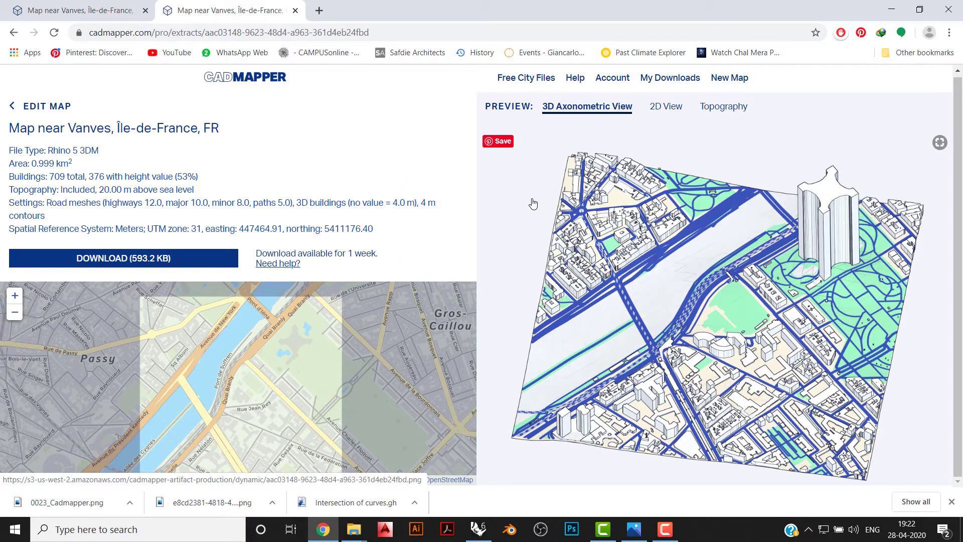
Download the generated 3D map archive and open the folder it was saved in
left_click(124, 257)
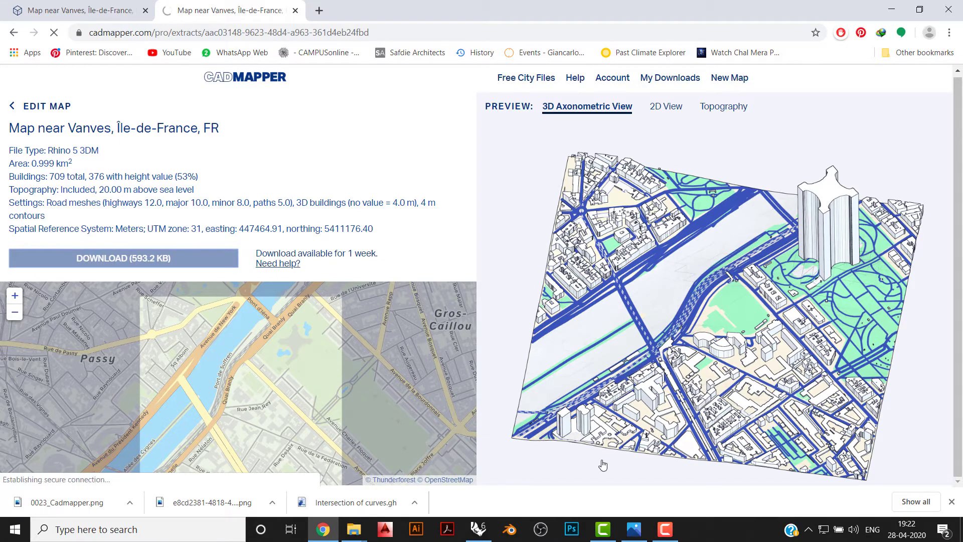
left_click(473, 316)
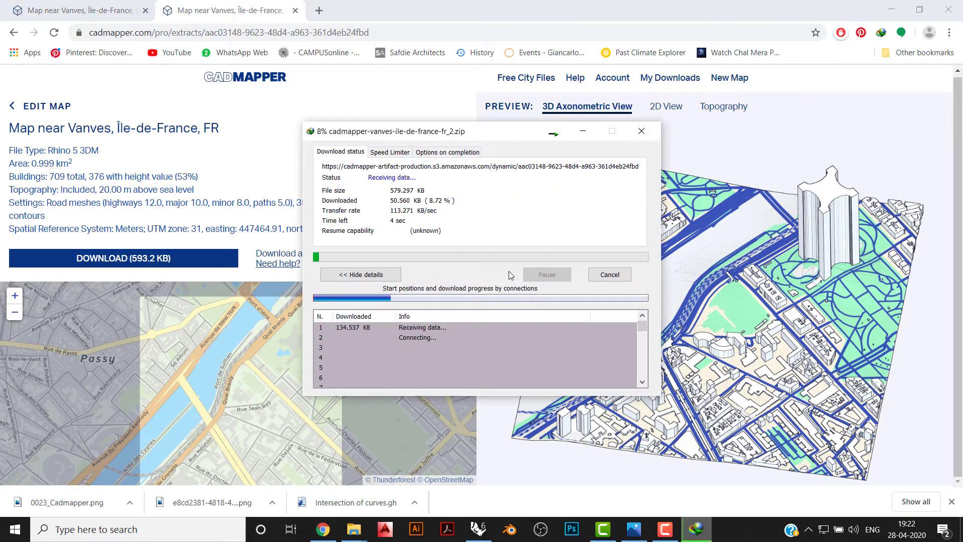
left_click(578, 302)
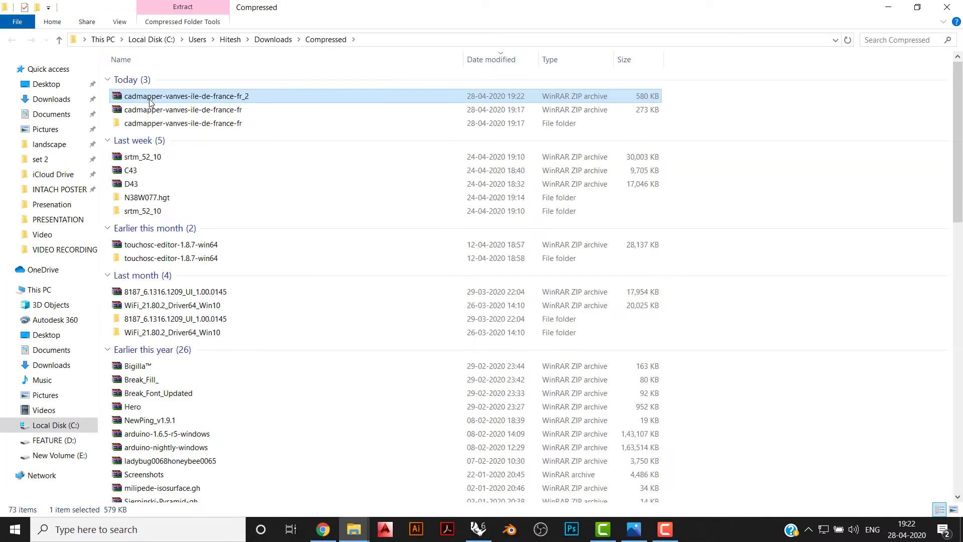
Extract the cadmapper-vanves-ile-de-france-fr_2 archive and open the cadmapper-vanves-ile-de-france-fr folder
right_click(150, 103)
left_click(176, 163)
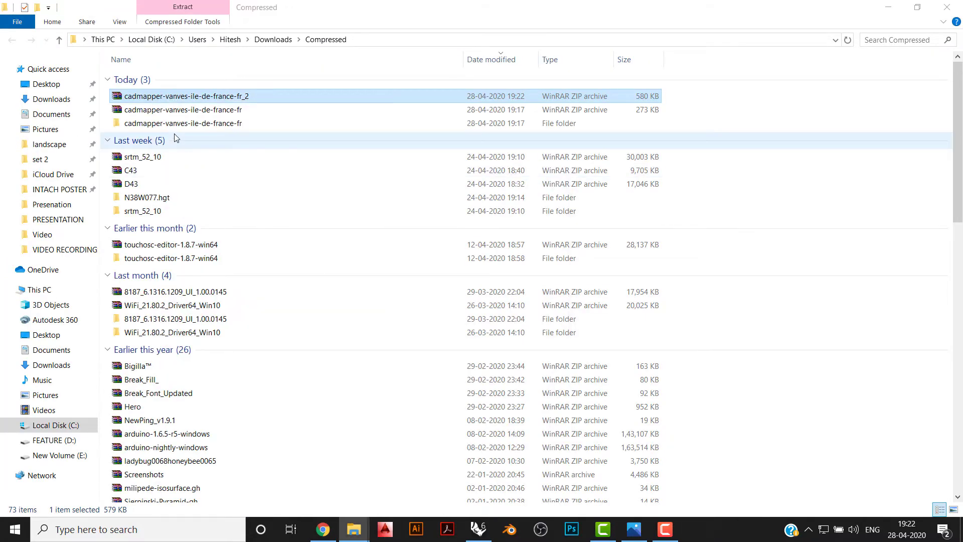
double_click(180, 136)
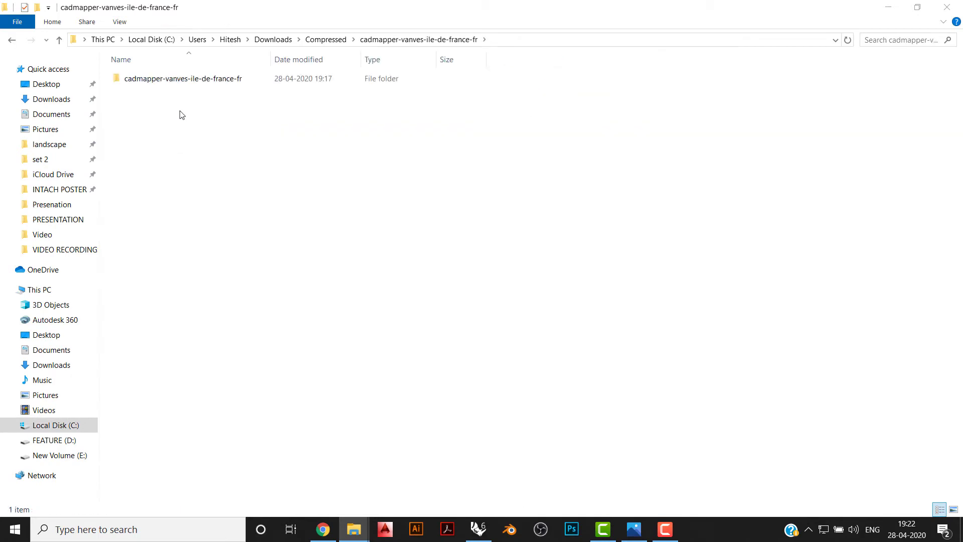
Open the cadmapper-vanves-ile-de-france-fr folder inside the extracted cadmapper-vanves-ile-de-france-fr_2 folder
key("BackSpace")
double_click(195, 129)
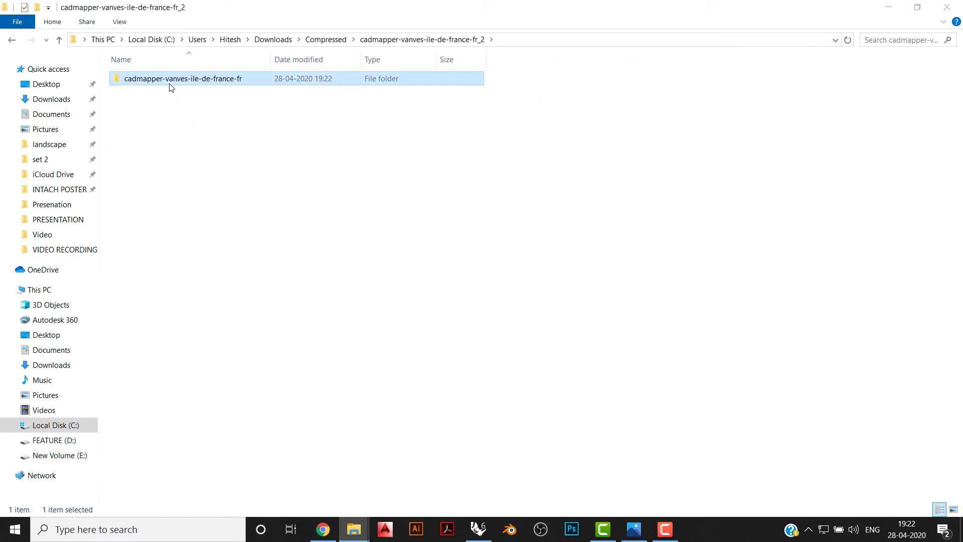
double_click(169, 82)
Insert the 3D map file into the open Rhino drawing with the Embedded block definition type and place it beside the 2D map
left_click_drag(151, 83, 540, 329)
left_click(454, 294)
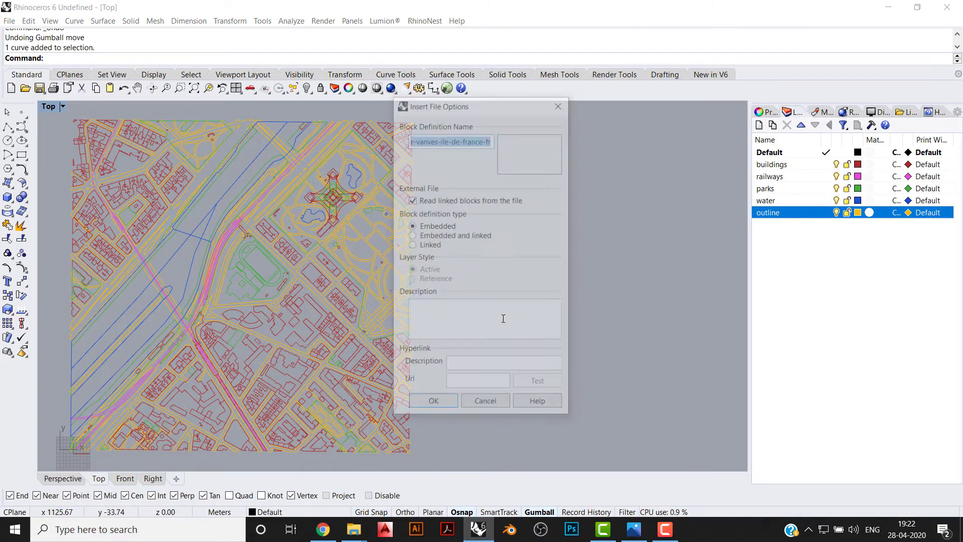
left_click(440, 406)
left_click(486, 389)
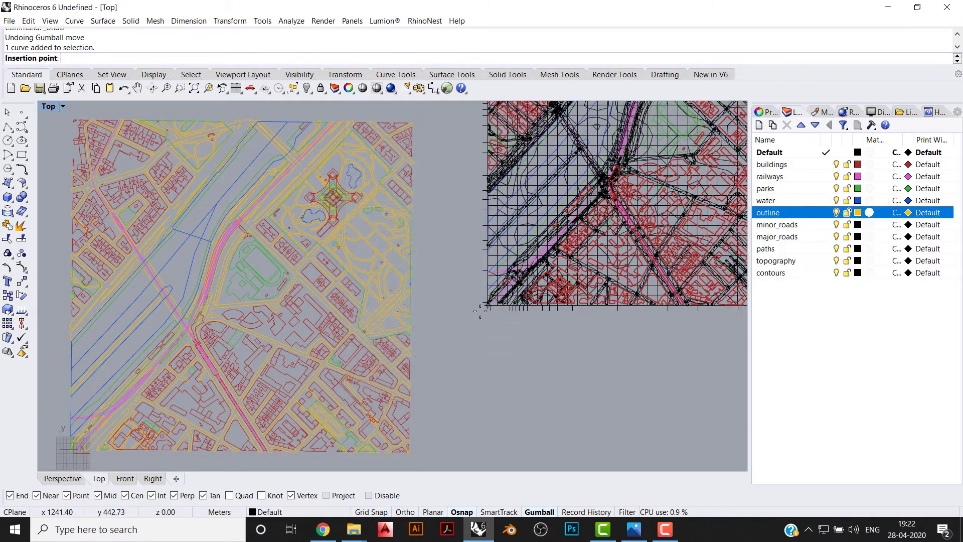
left_click(435, 439)
Show the inserted map in the Perspective view, zoomed to the selection, with the Shaded display mode
left_click(63, 478)
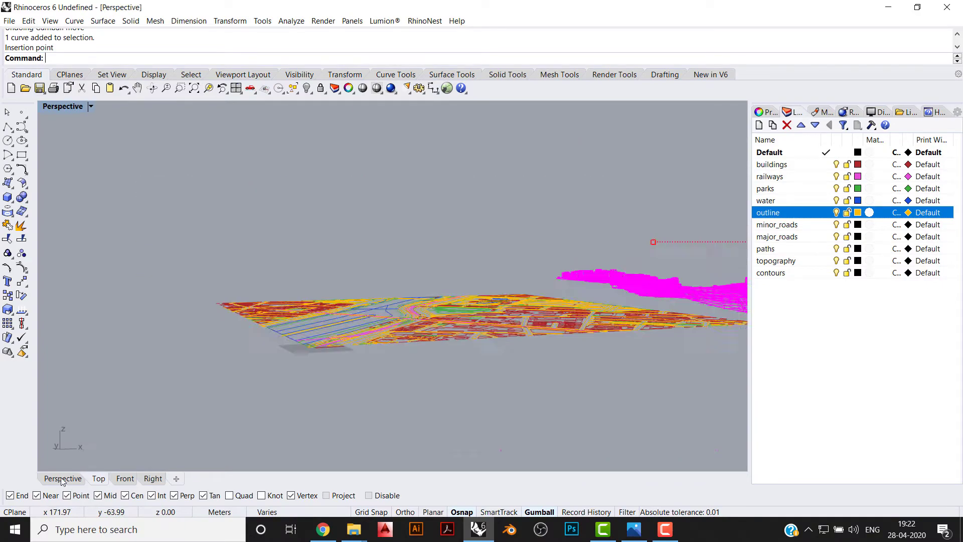
right_click_drag(301, 261, 351, 257)
type("zs")
key("Return")
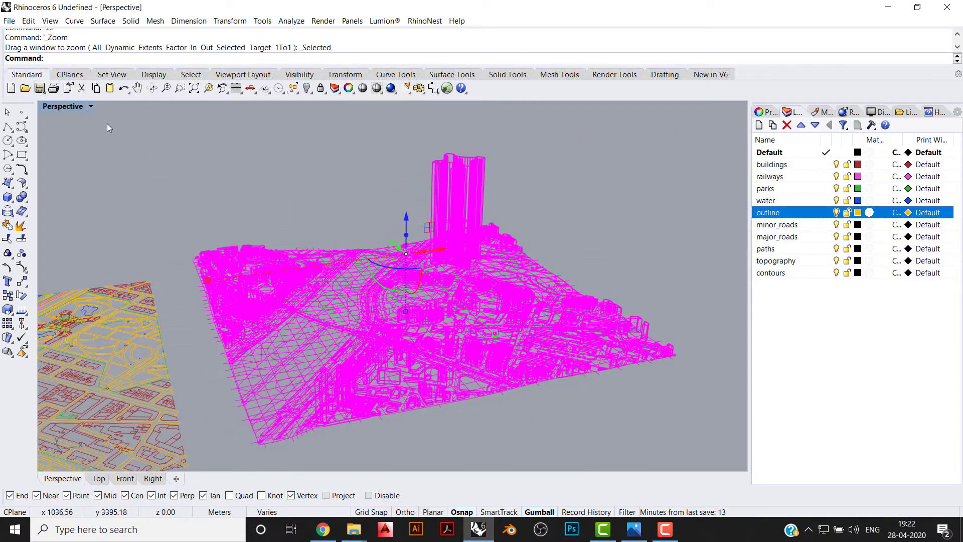
left_click(91, 106)
left_click(86, 148)
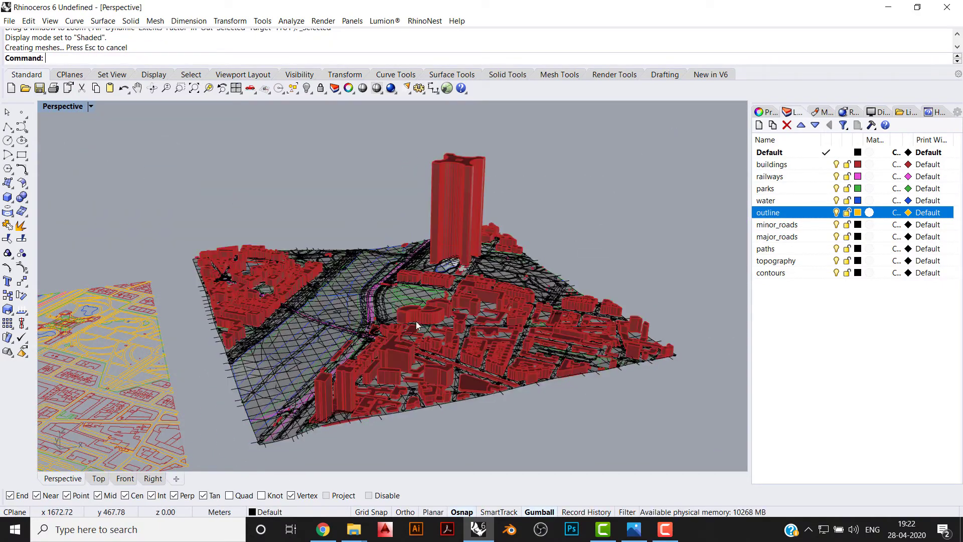
Select all objects in the drawing and ungroup them so the inserted map's parts can be picked individually
scroll(426, 320, "up", 3)
right_click_drag(432, 318, 450, 328)
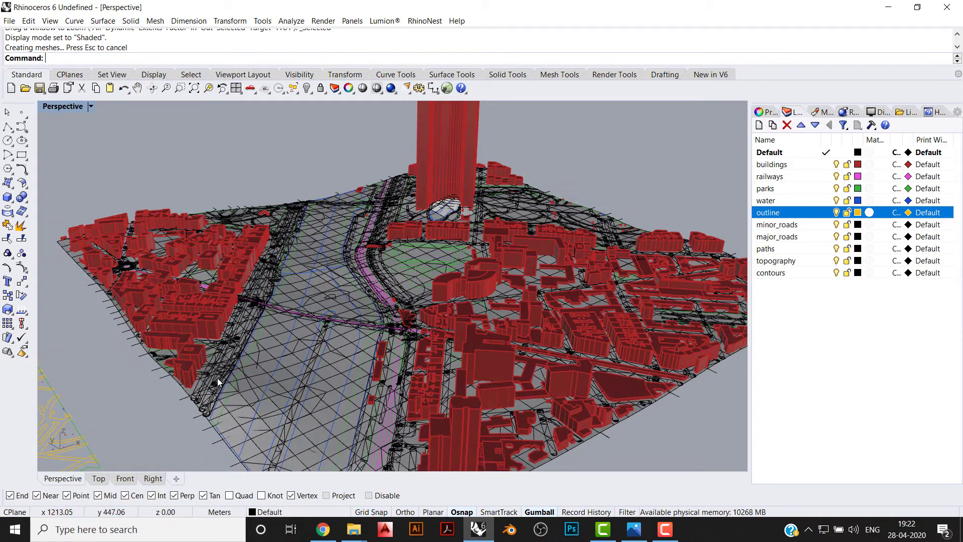
scroll(390, 314, "up", 5)
key("ctrl+a")
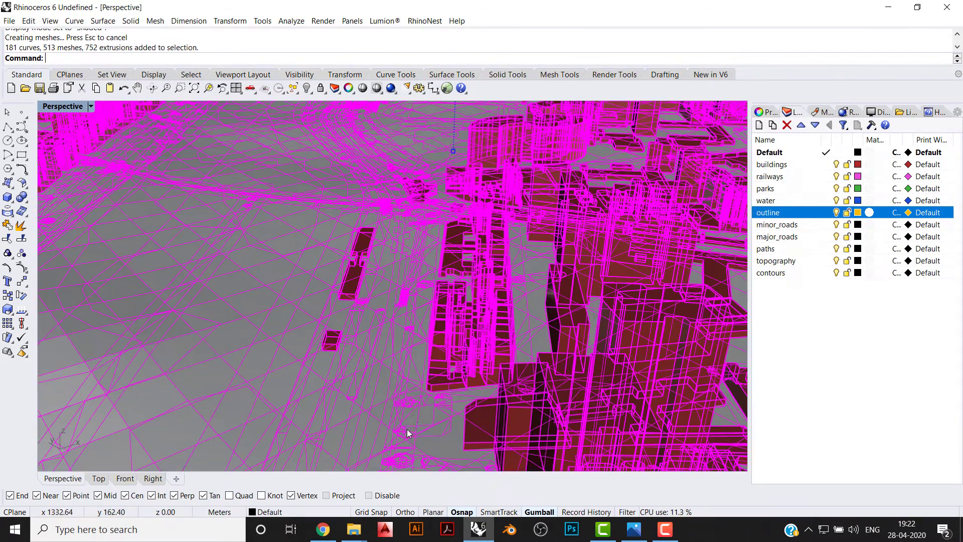
key("ctrl+a")
key("ctrl+shift+g")
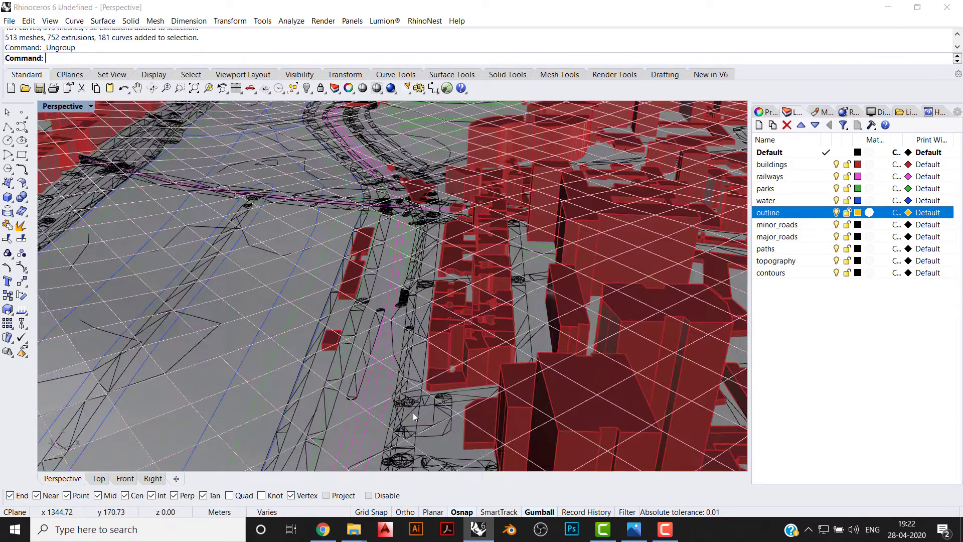
left_click(413, 412)
key("Return")
Examine the 3D map's terrain, building blocks and the tall tower from several angles
scroll(397, 371, "down", 5)
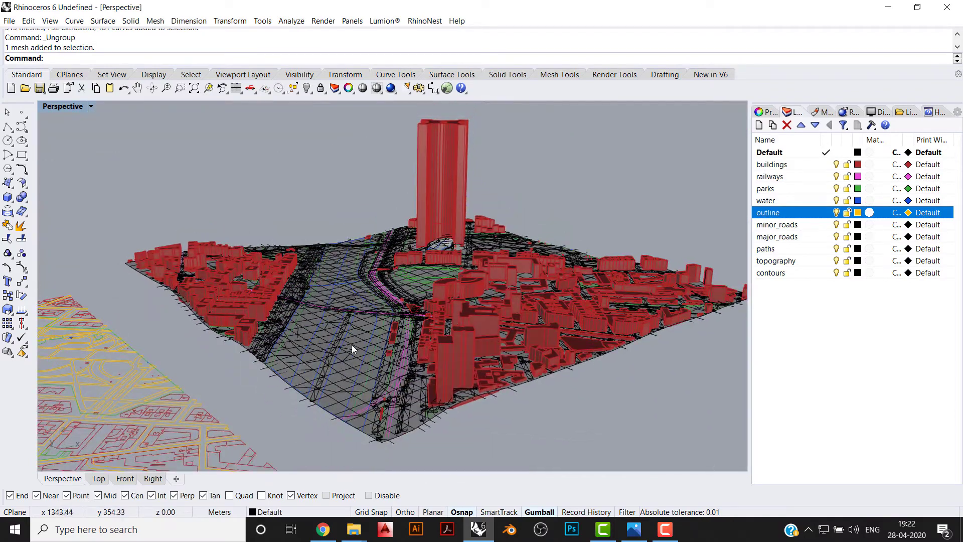
left_click(359, 338)
right_click_drag(359, 338, 556, 203)
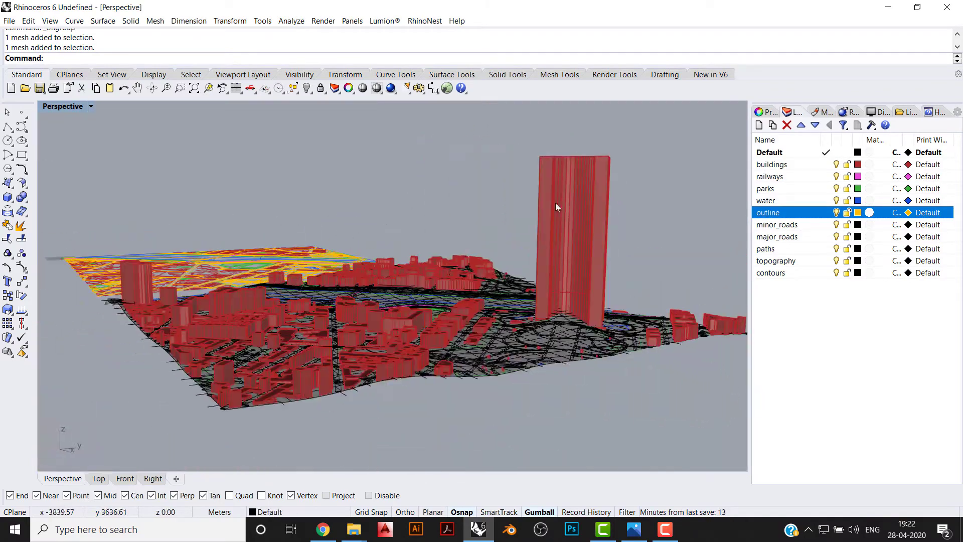
left_click(612, 172)
right_click_drag(612, 171, 196, 271)
scroll(196, 271, "down", 2)
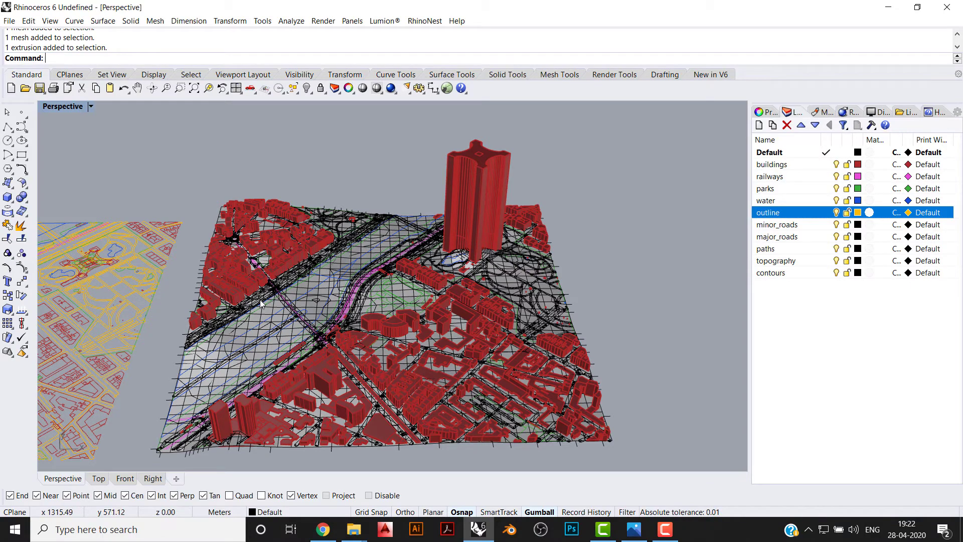
right_click_drag(260, 300, 310, 278)
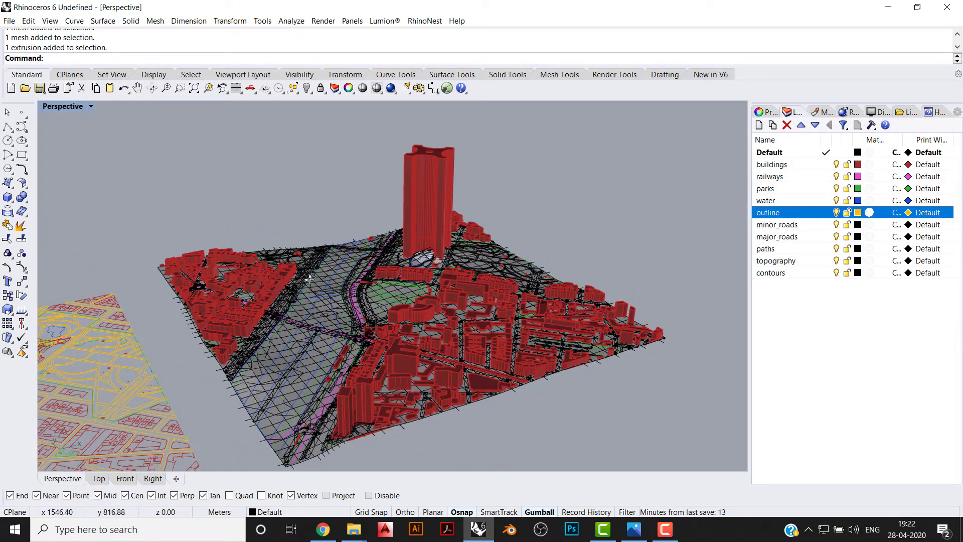
scroll(198, 317, "up", 8)
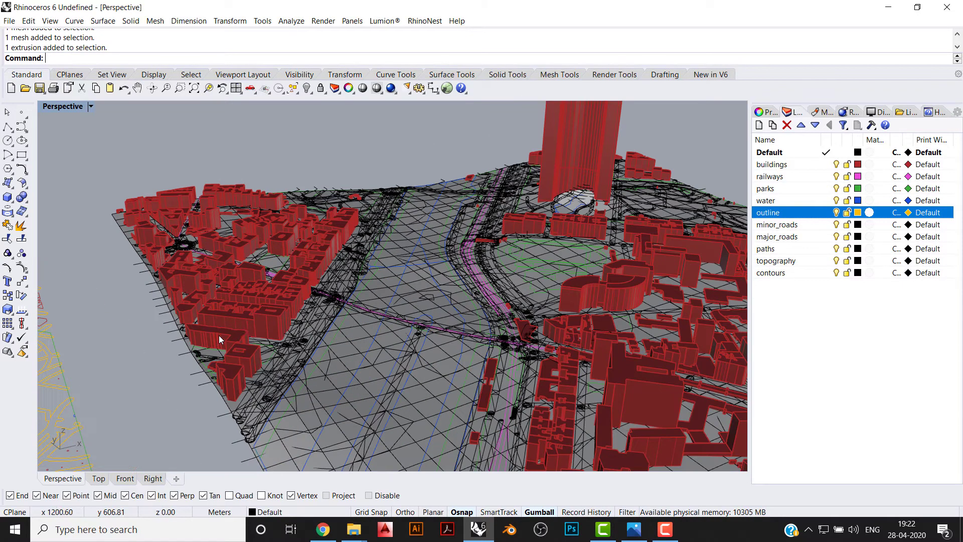
right_click_drag(234, 313, 187, 311)
scroll(185, 244, "up", 3)
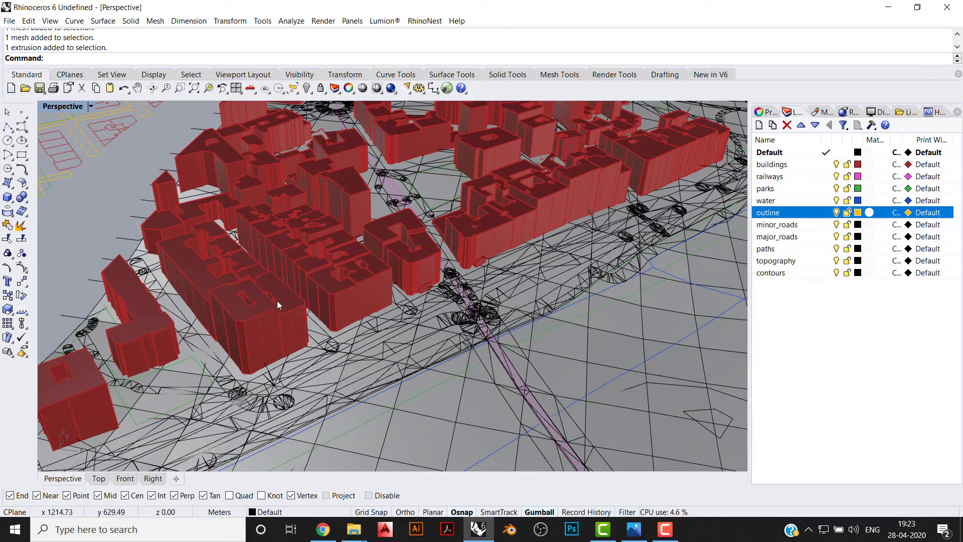
scroll(221, 286, "down", 4)
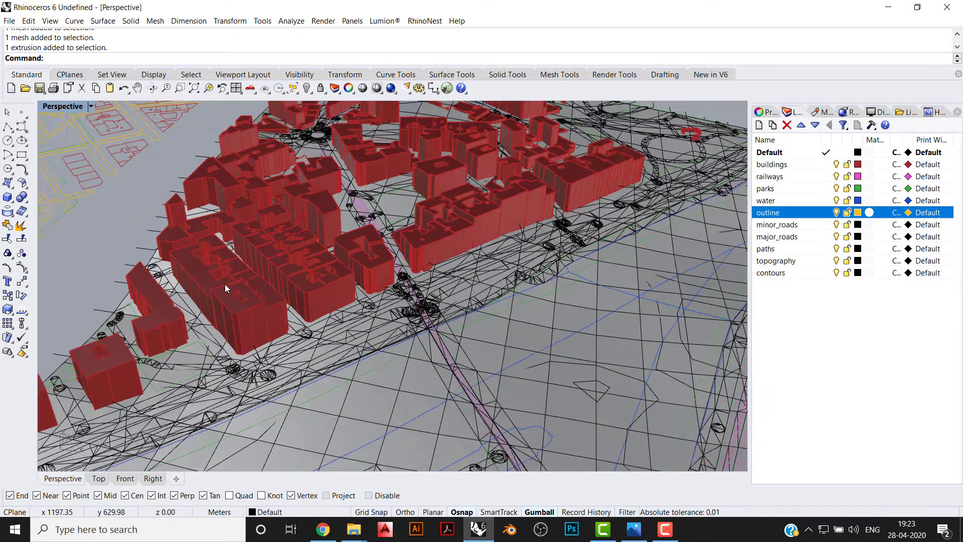
left_click(224, 366)
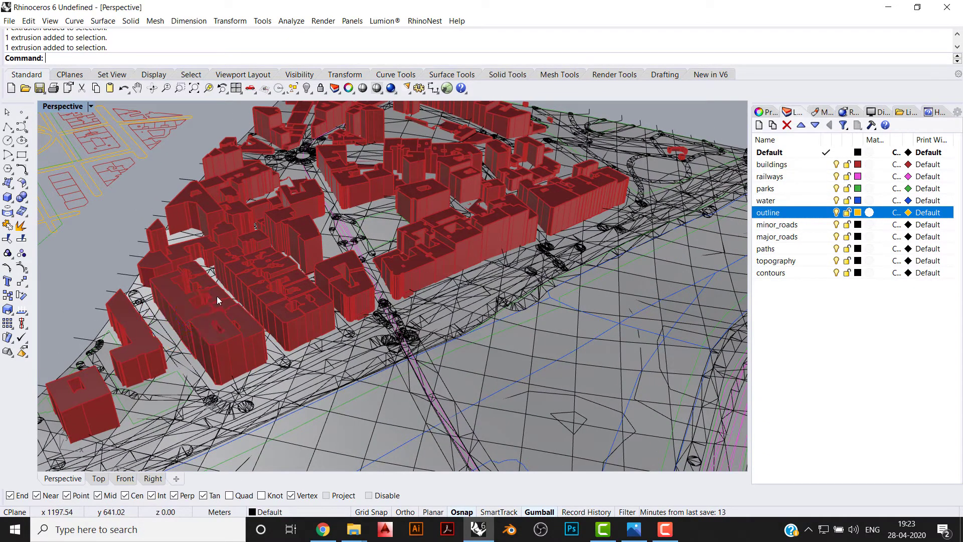
right_click_drag(221, 293, 406, 257)
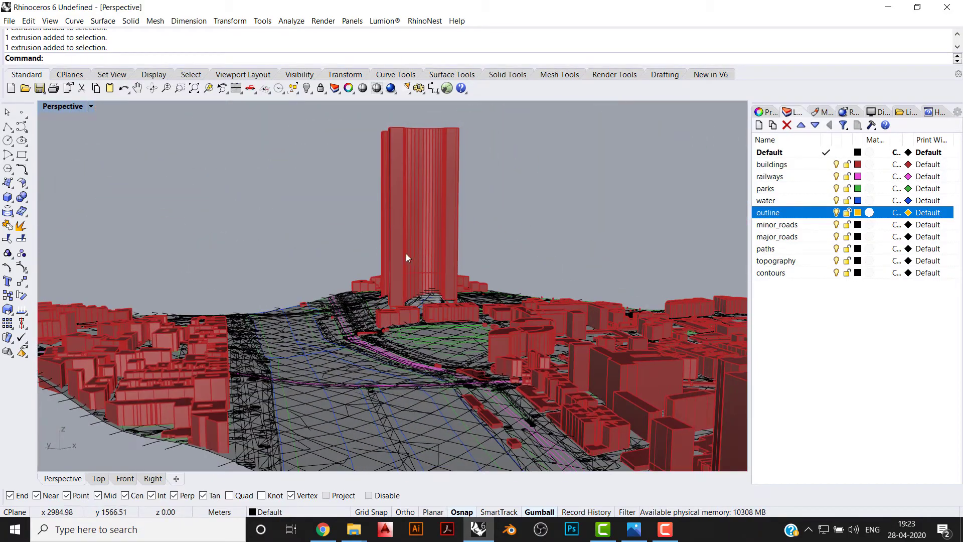
right_click_drag(435, 188, 433, 193)
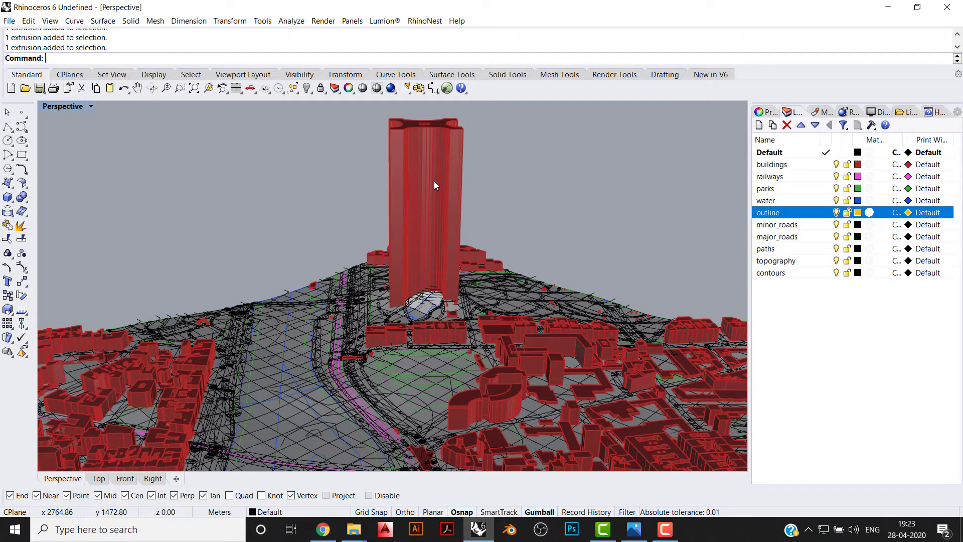
Delete the full-height outer extrusion of the tall tower and check the stepped parts inside it
left_click(435, 179)
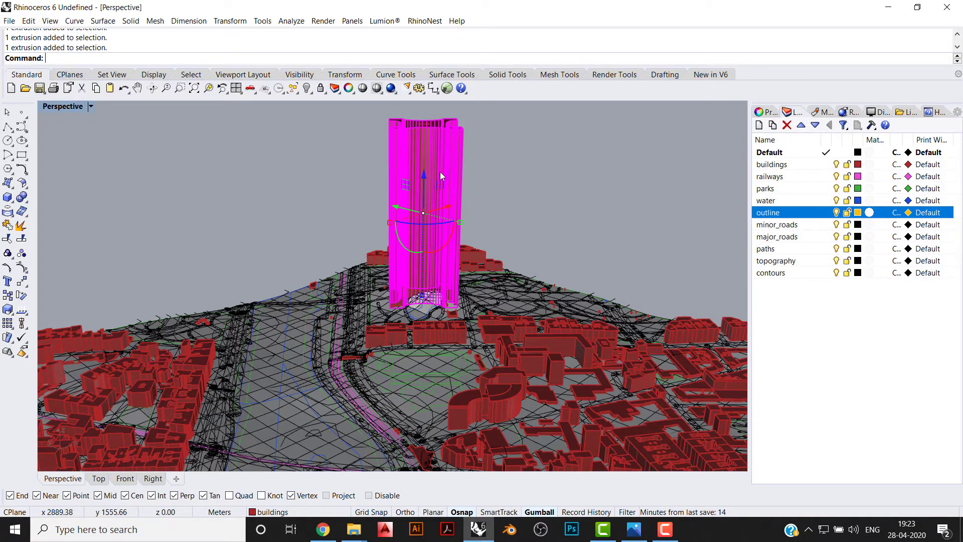
key("Delete")
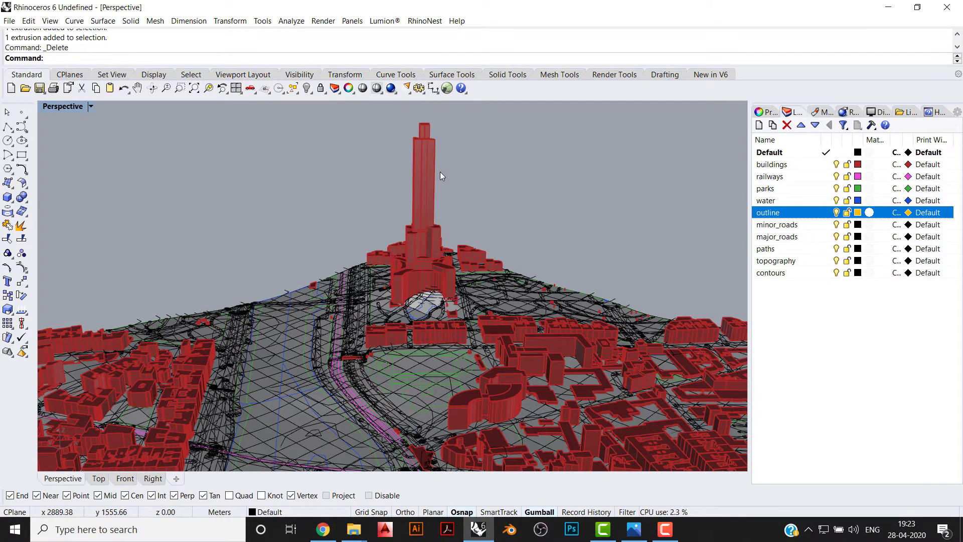
right_click_drag(439, 207, 462, 227)
left_click(411, 382)
left_click(382, 371)
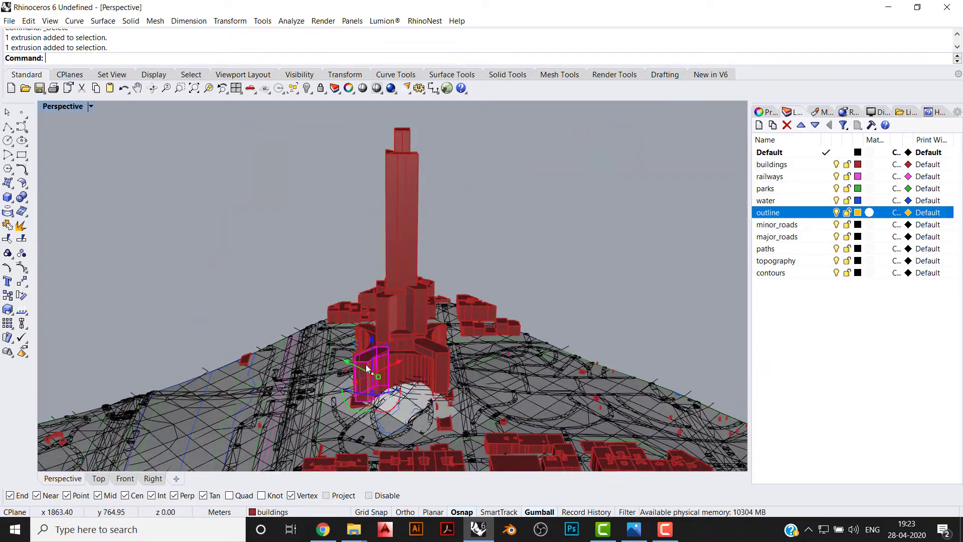
Undo the deletion of the tower's outer extrusion, redo it for comparison, and undo it again
key("ctrl+z")
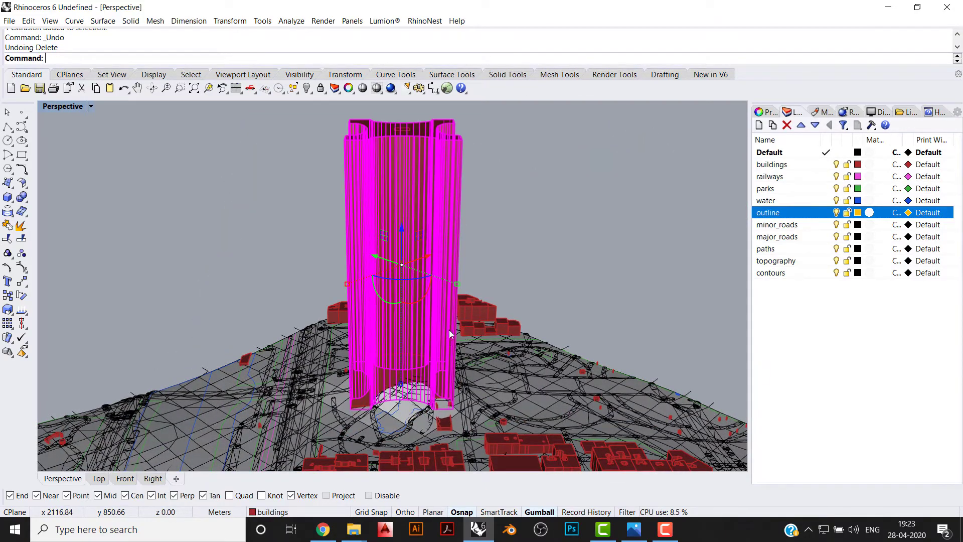
left_click(436, 305)
key("ctrl+y")
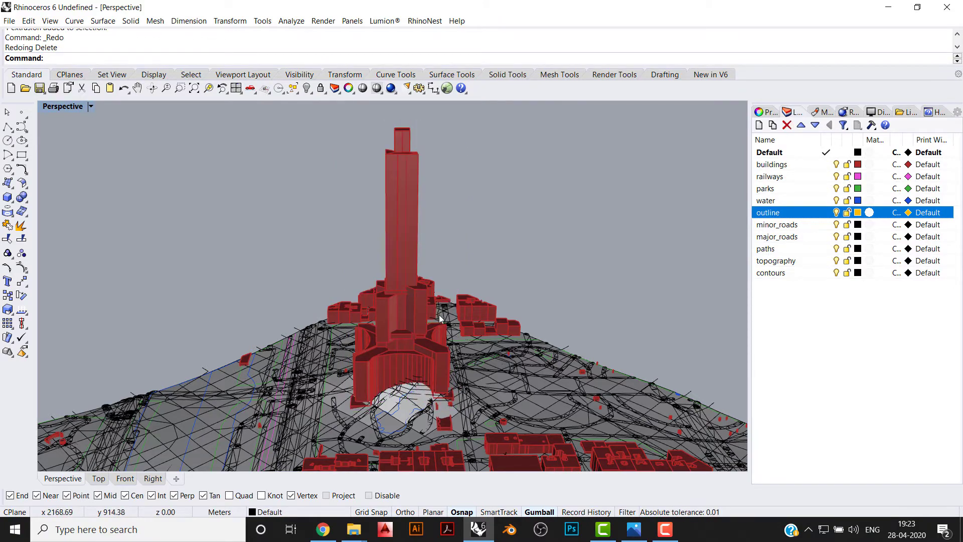
right_click_drag(438, 315, 468, 326)
key("ctrl+z")
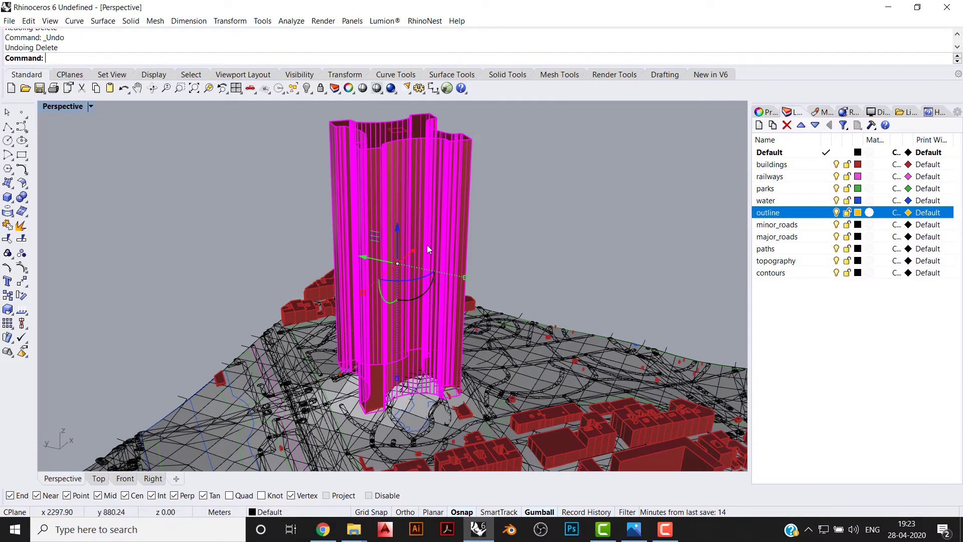
Examine the whole 3D map and one of the contour curves on the river area, leaving nothing selected
right_click_drag(427, 244, 429, 206)
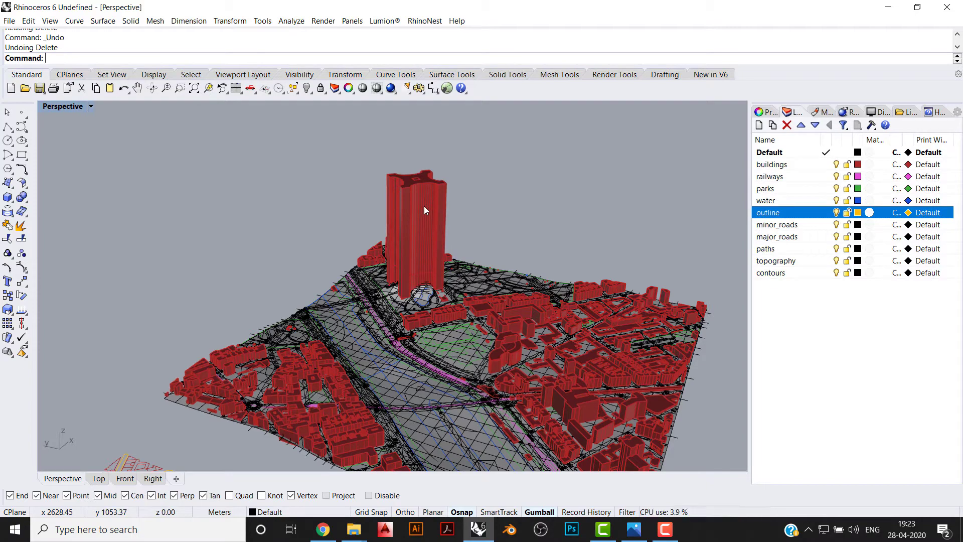
right_click_drag(425, 210, 398, 245)
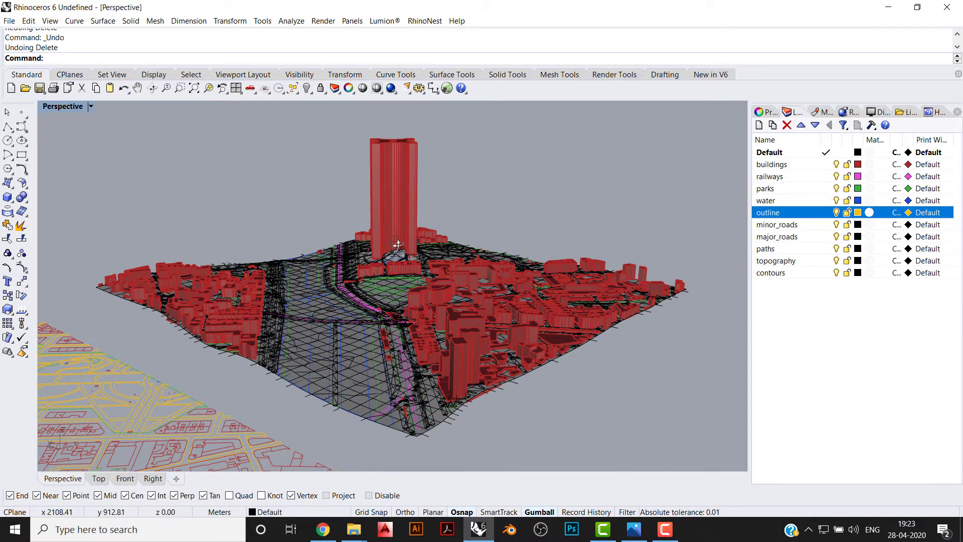
scroll(402, 255, "up", 2)
scroll(372, 392, "up", 3)
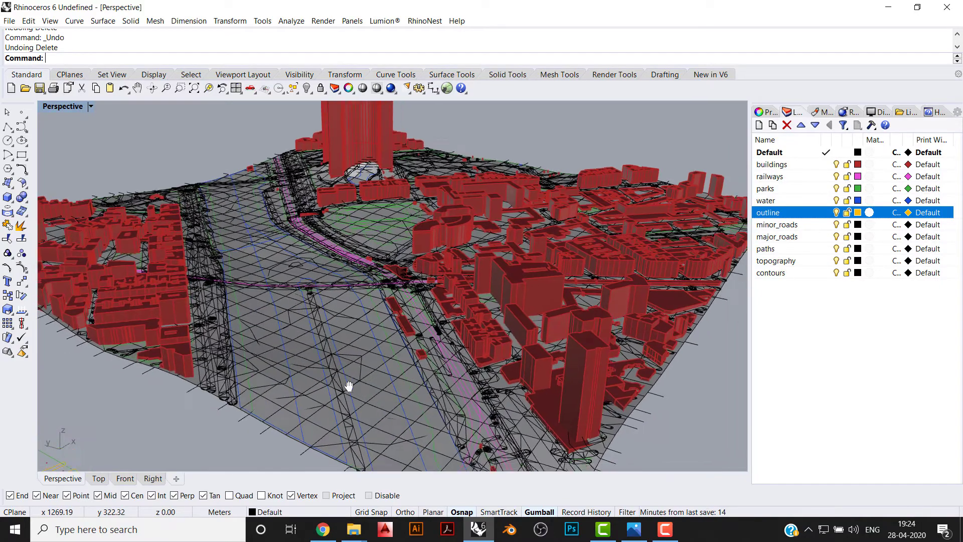
left_click(361, 369)
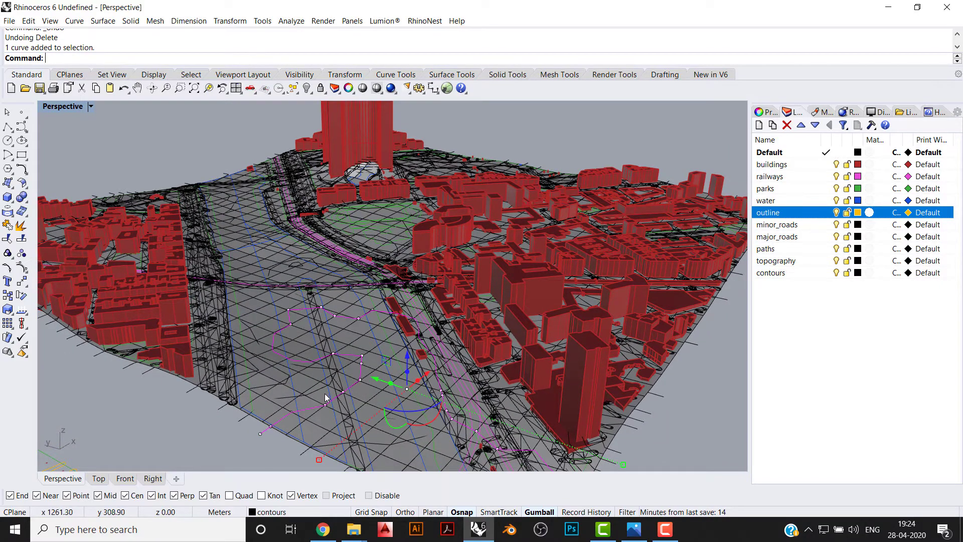
scroll(514, 267, "down", 4)
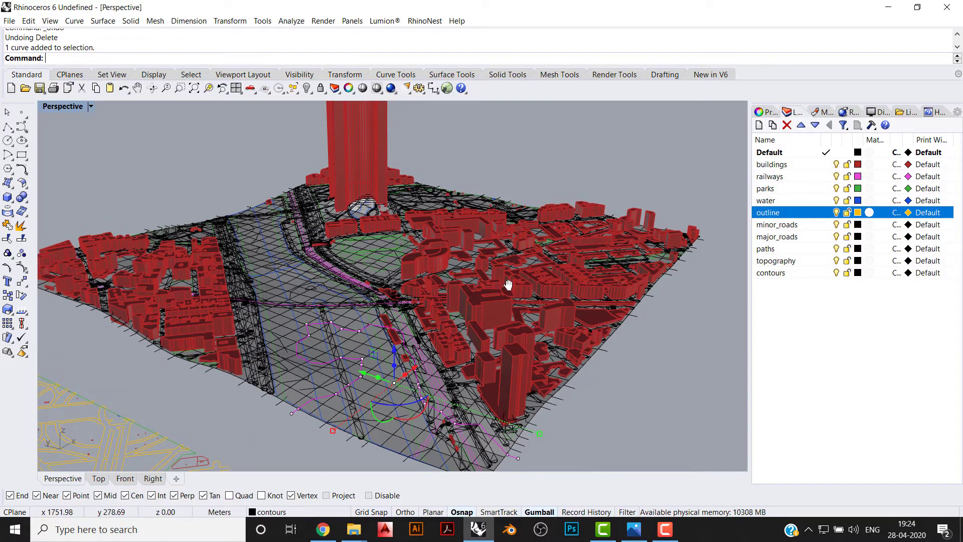
right_click_drag(498, 279, 401, 274)
key("Escape")
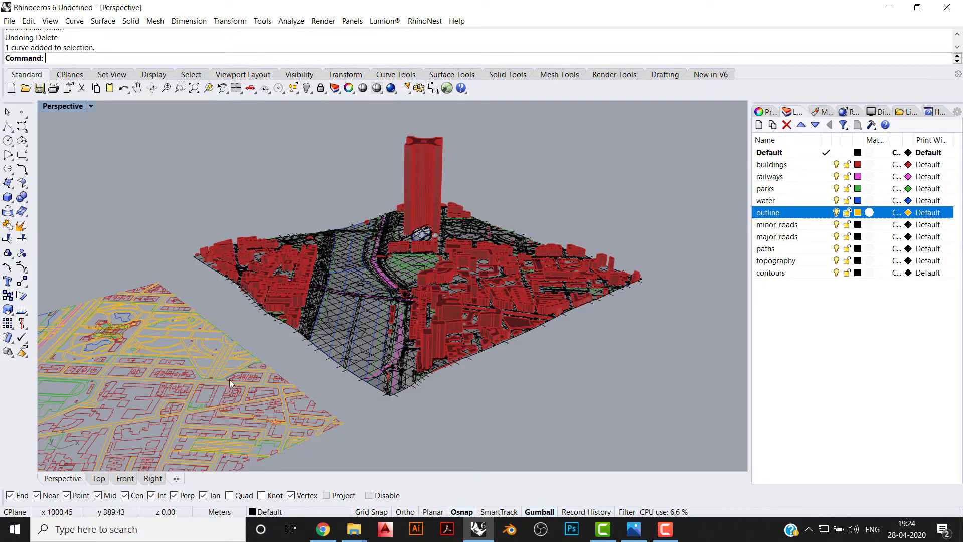
right_click_drag(501, 236, 529, 238, "shift")
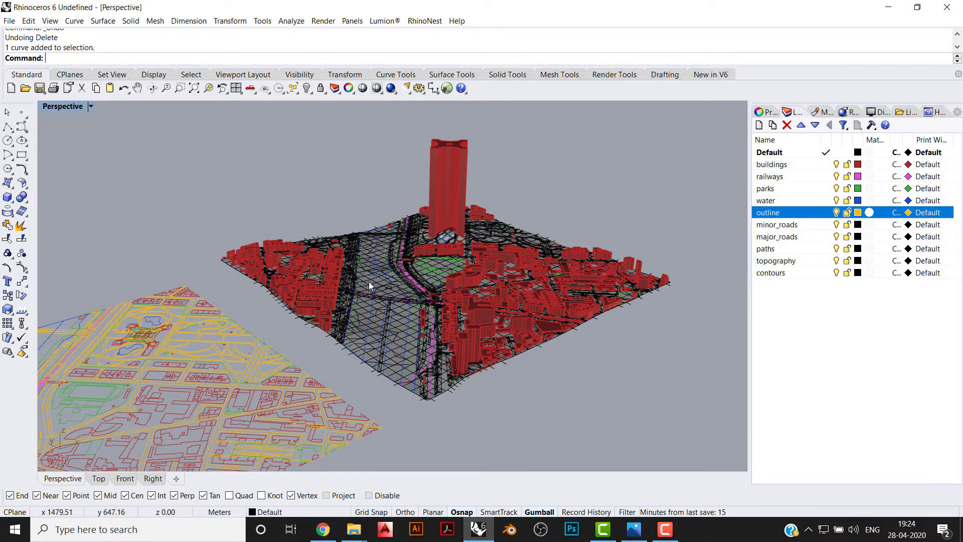
Hide the buildings and contours layers
left_click(789, 167)
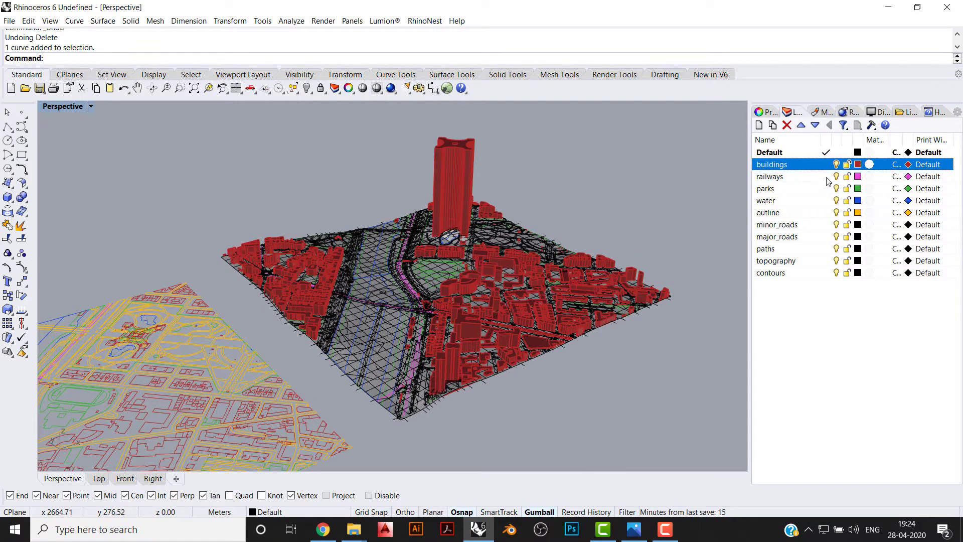
left_click(836, 164)
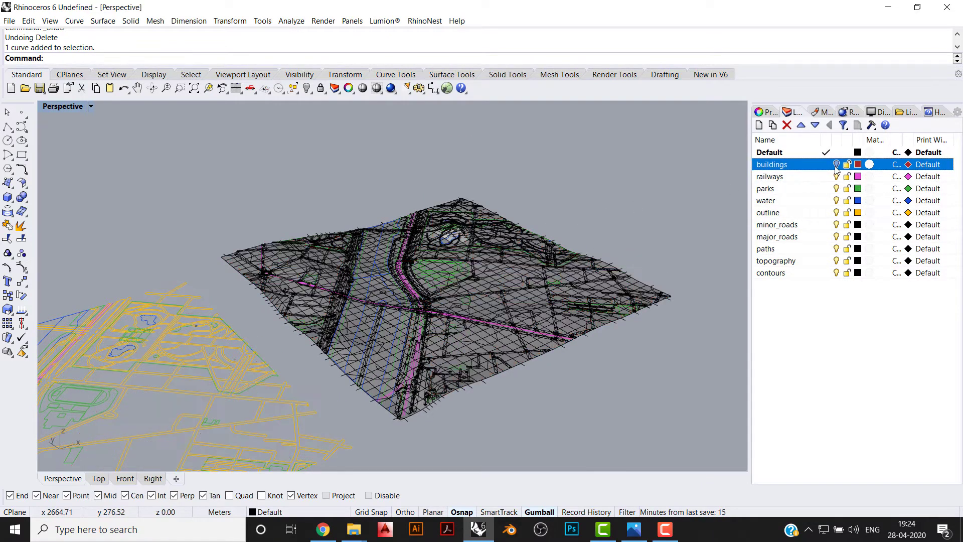
left_click(835, 273)
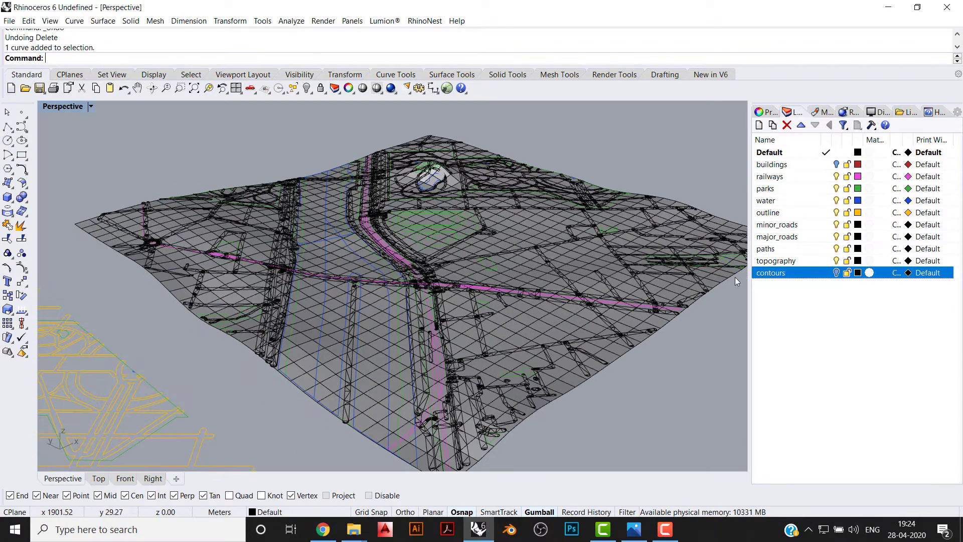
Hide the topography layer and show it again to compare the roads with and without the terrain mesh
left_click(836, 261)
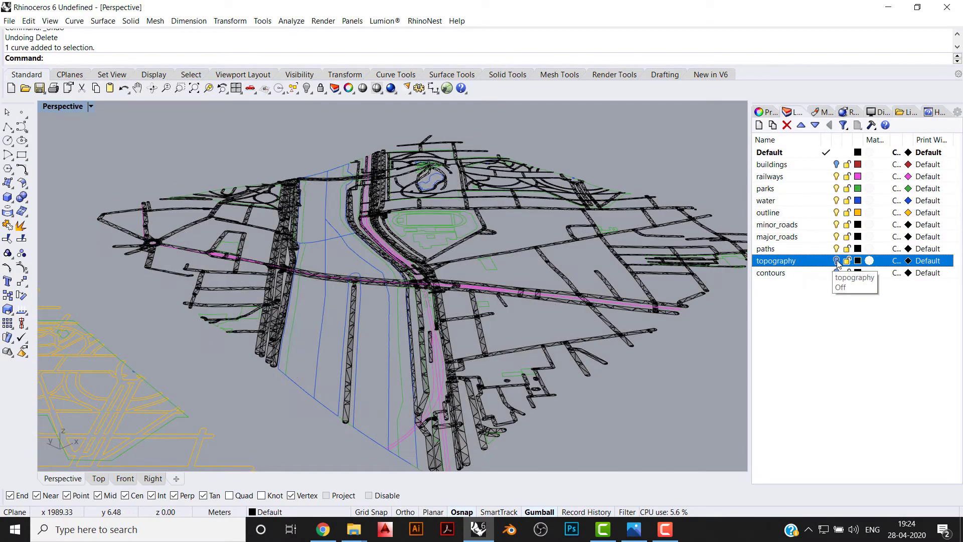
left_click(836, 262)
mouse_move(497, 318)
right_mouse_down()
mouse_move(522, 290)
mouse_move(495, 306)
right_mouse_up()
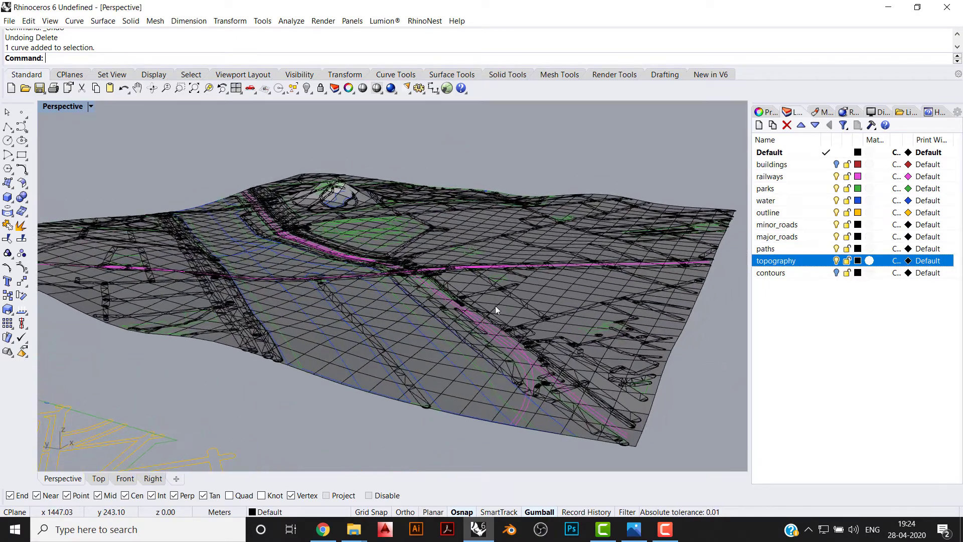
right_click_drag(692, 282, 386, 194)
Set the perspective view to Rendered display and give the topography layer a light orange plaster material, RGB 255, 159, 93
left_click(65, 105)
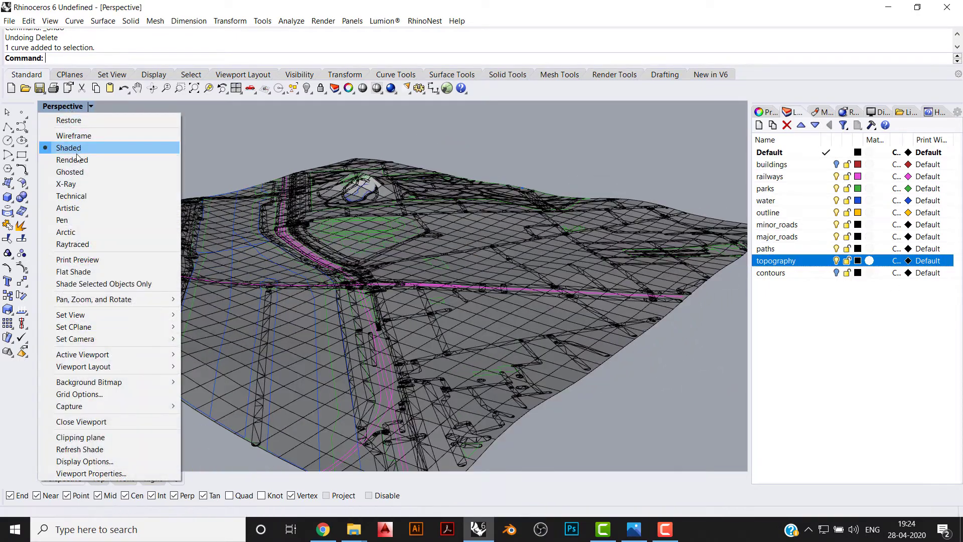
left_click(63, 158)
left_click(869, 261)
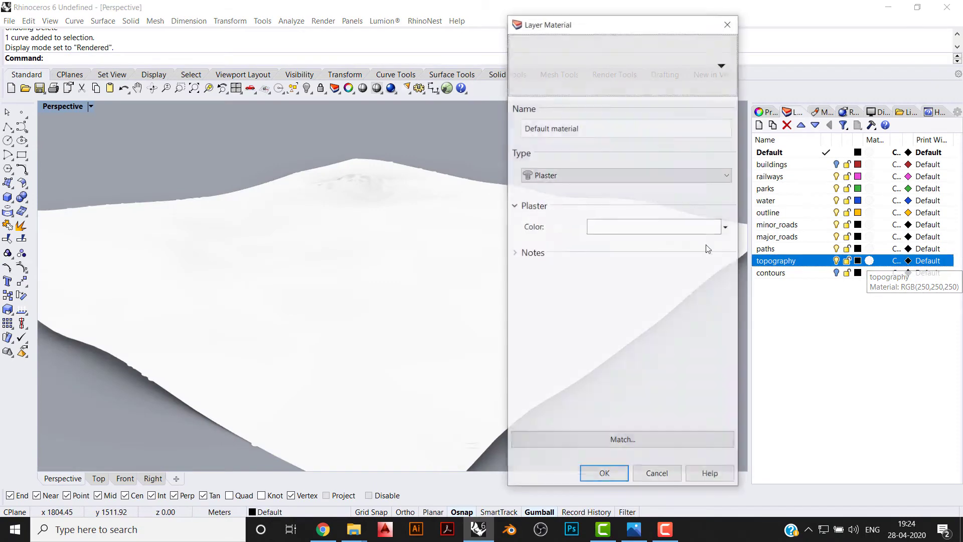
left_click(596, 230)
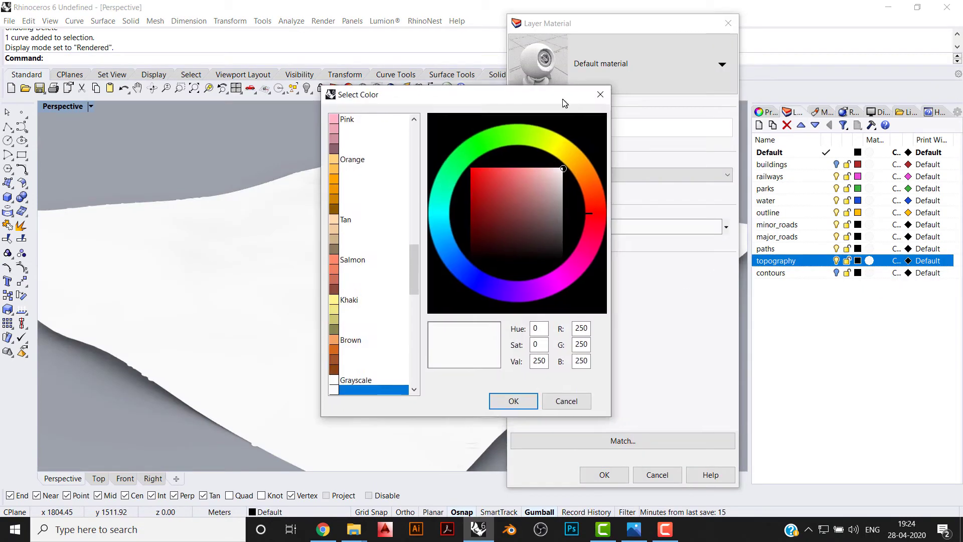
left_click(587, 181)
left_click(505, 167)
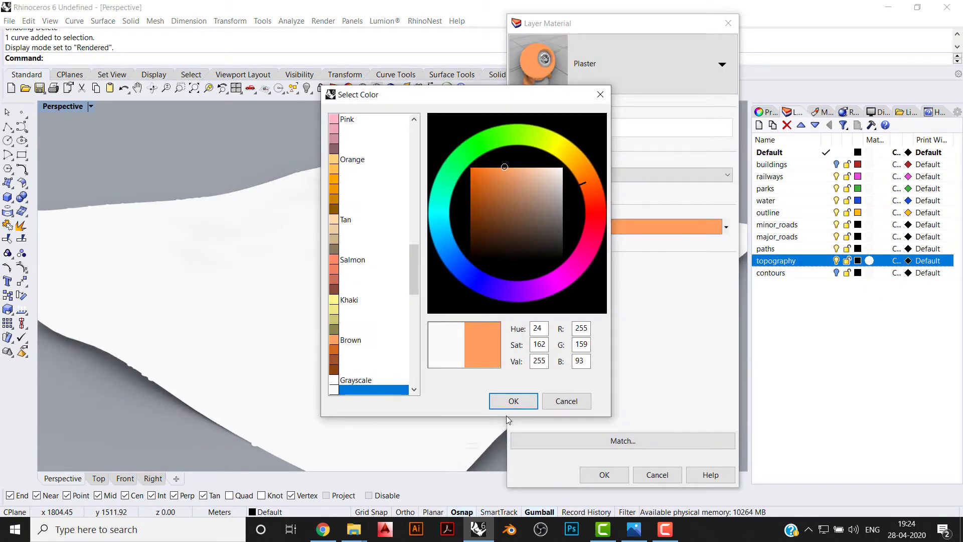
left_click(513, 401)
left_click(604, 474)
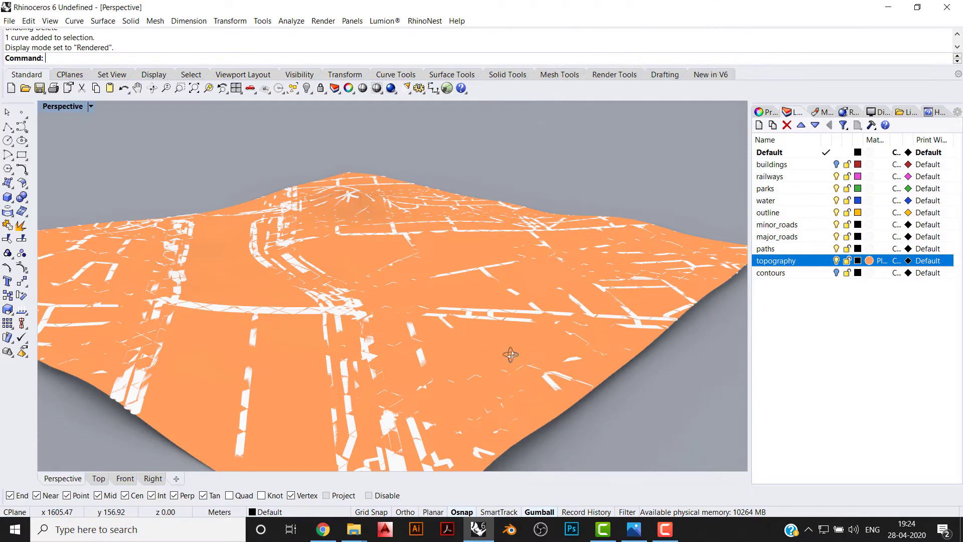
Change the topography layer's plaster material colour to brown, RGB 141, 89, 73
right_click_drag(511, 355, 751, 263)
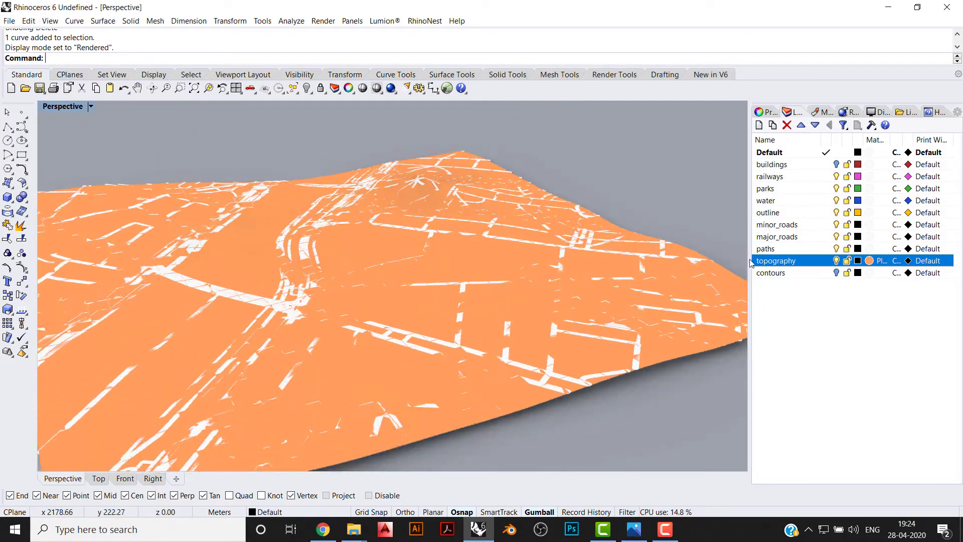
right_click_drag(683, 265, 585, 268)
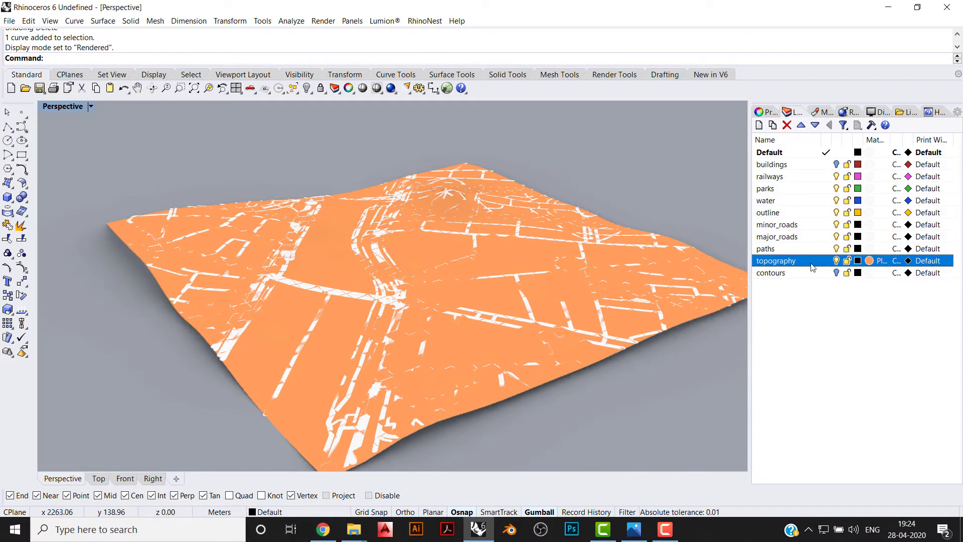
left_click(869, 261)
left_click(646, 226)
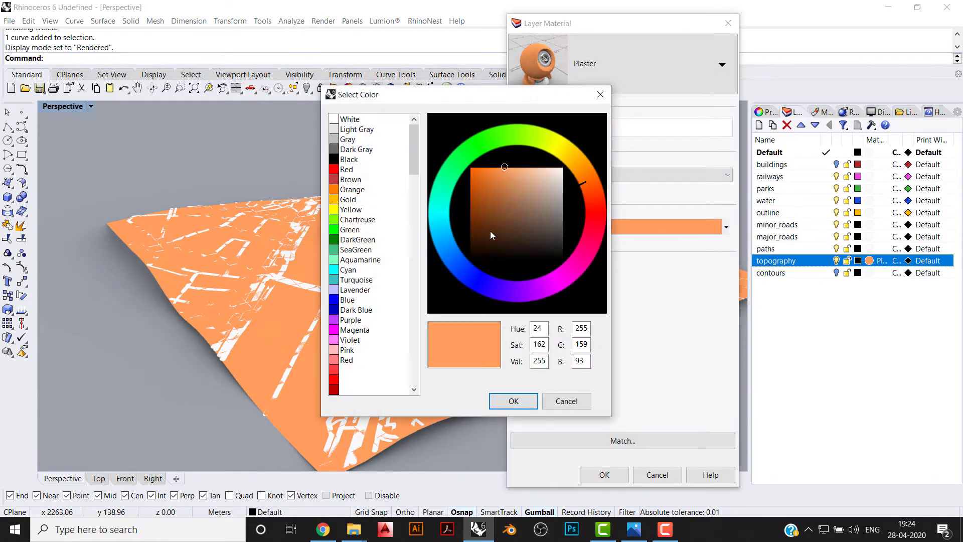
mouse_move(556, 165)
left_mouse_down()
mouse_move(585, 166)
mouse_move(600, 192)
left_mouse_up()
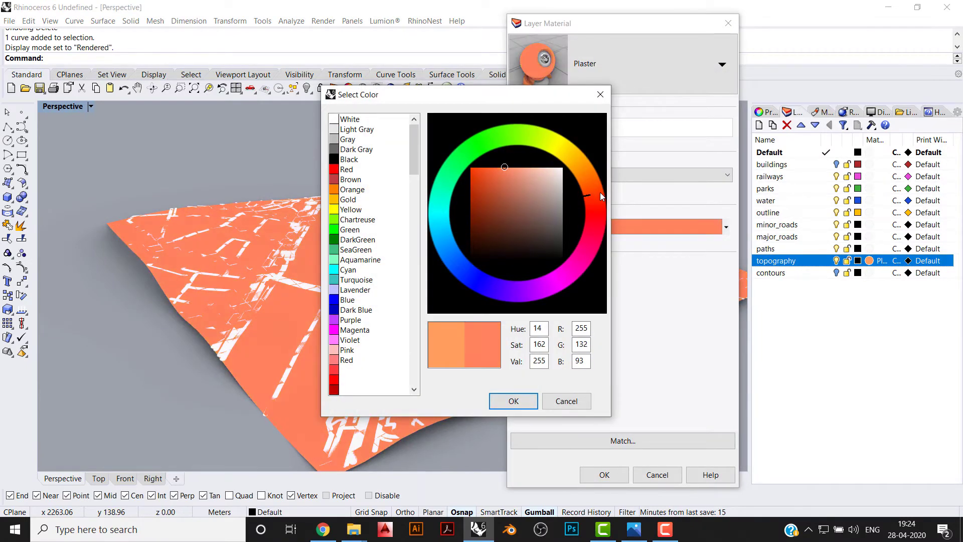
left_click_drag(499, 214, 519, 207)
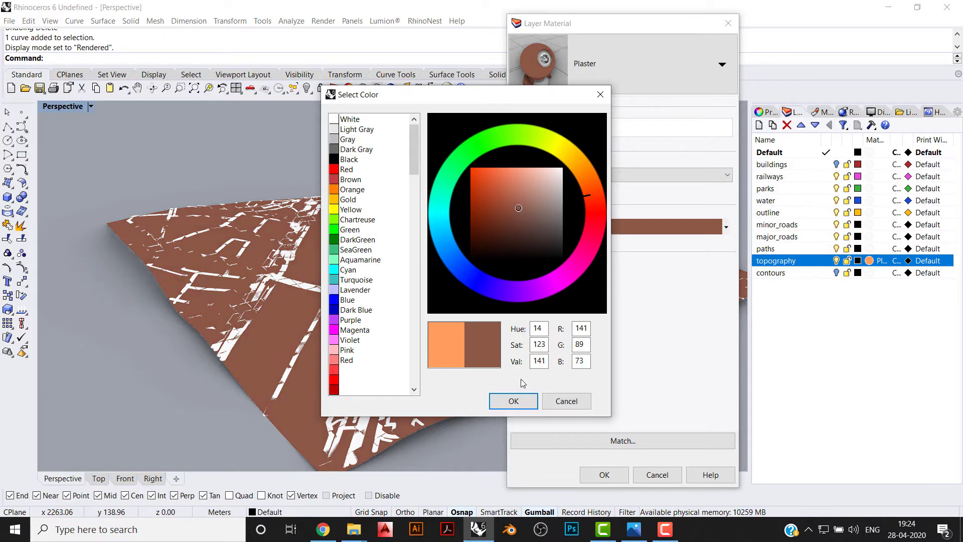
left_click(513, 401)
left_click(606, 474)
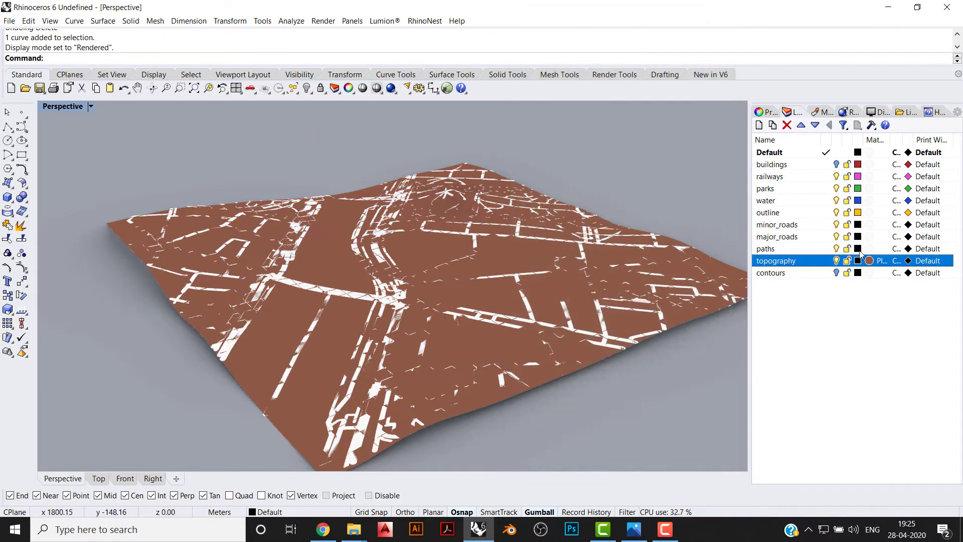
Give the paths layer an orange plaster material, RGB 236, 145, 55
left_click(866, 249)
left_click(858, 248)
key("Escape")
left_click(869, 248)
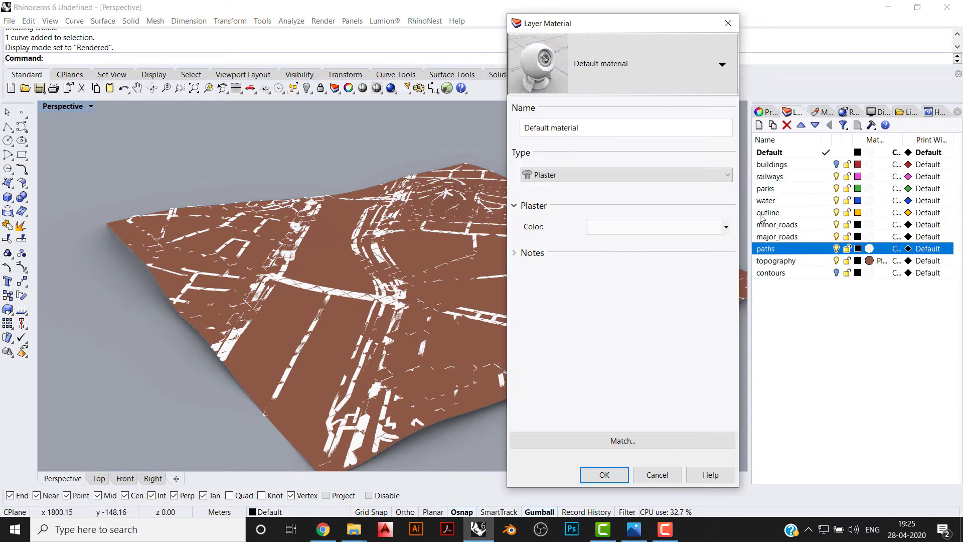
left_click(629, 228)
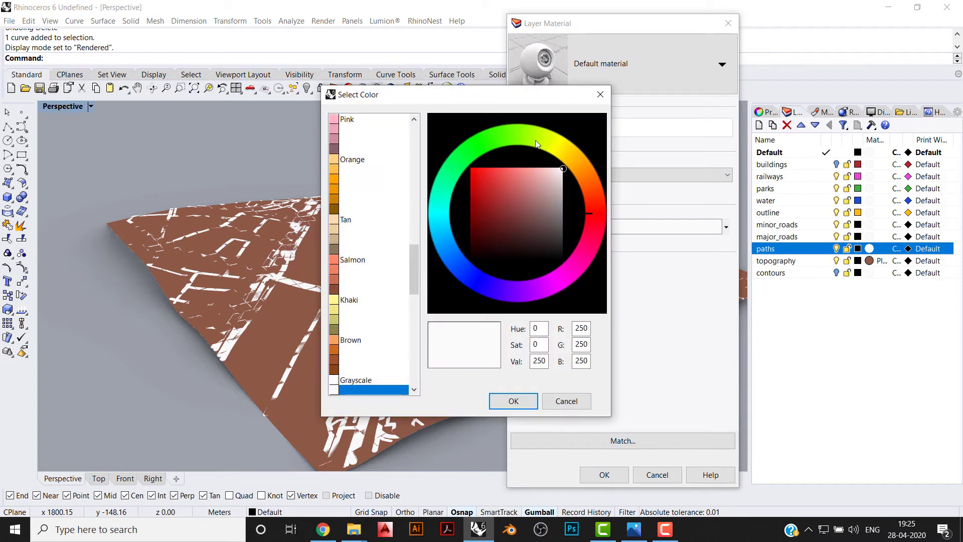
left_click(582, 176)
left_click(505, 192)
left_click(492, 174)
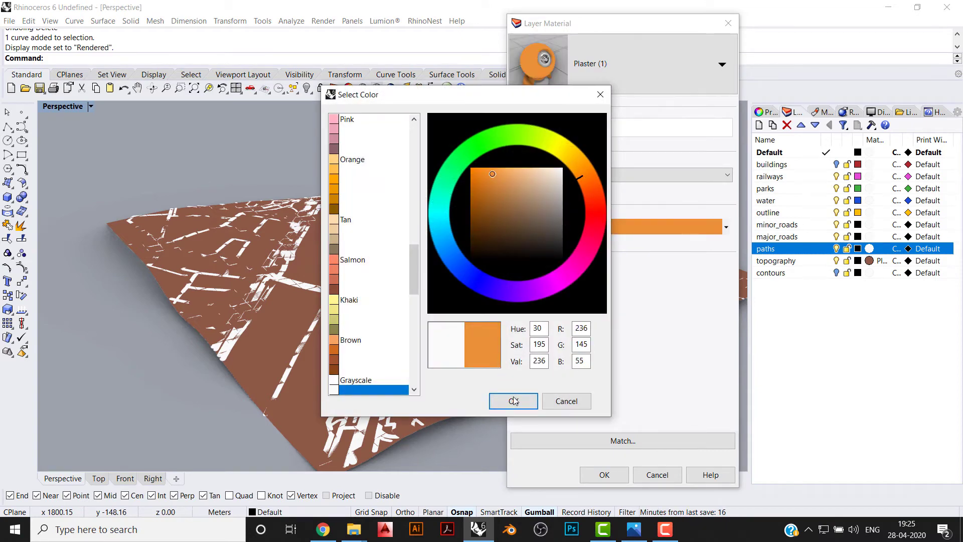
left_click(514, 400)
left_click(600, 477)
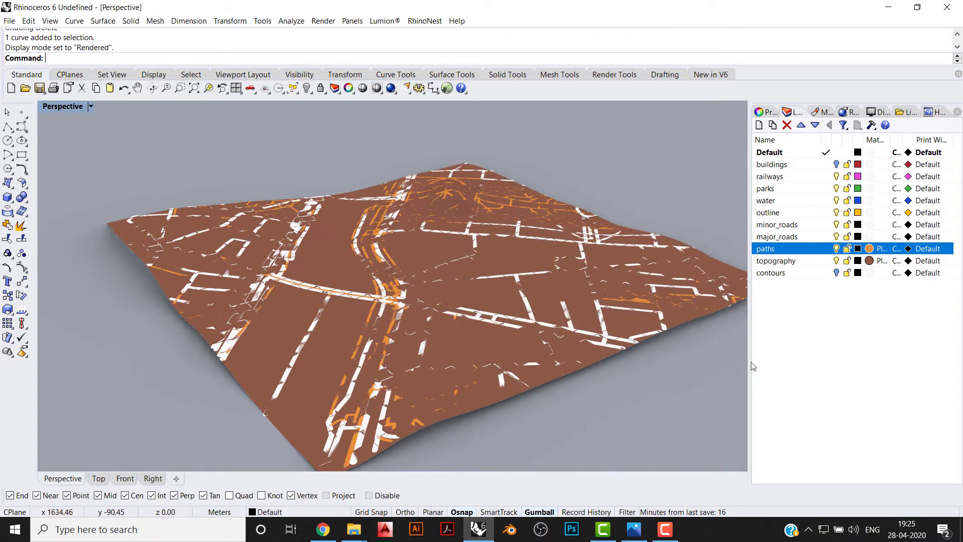
Give the major_roads layer a light red plaster material, RGB 249, 76, 76
left_click(870, 237)
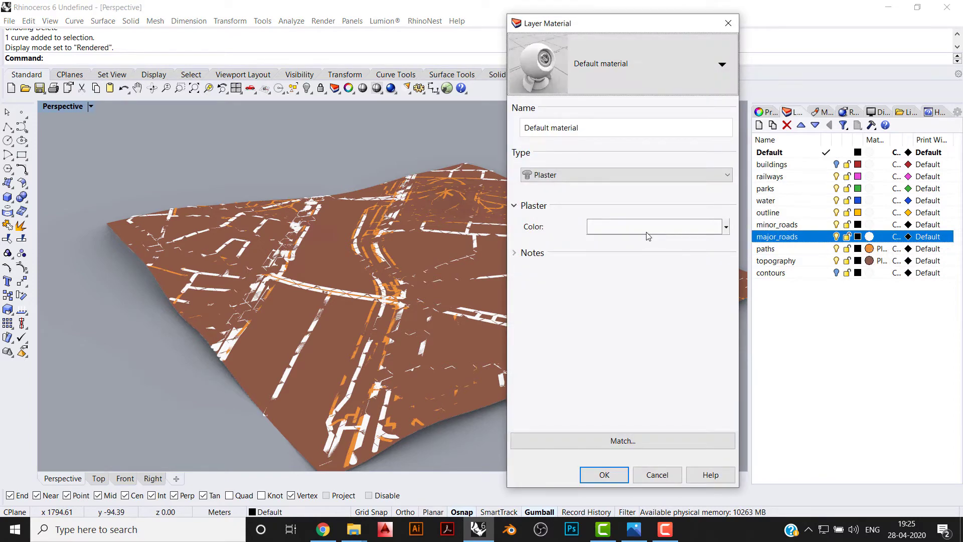
left_click(649, 236)
left_click_drag(474, 239, 499, 170)
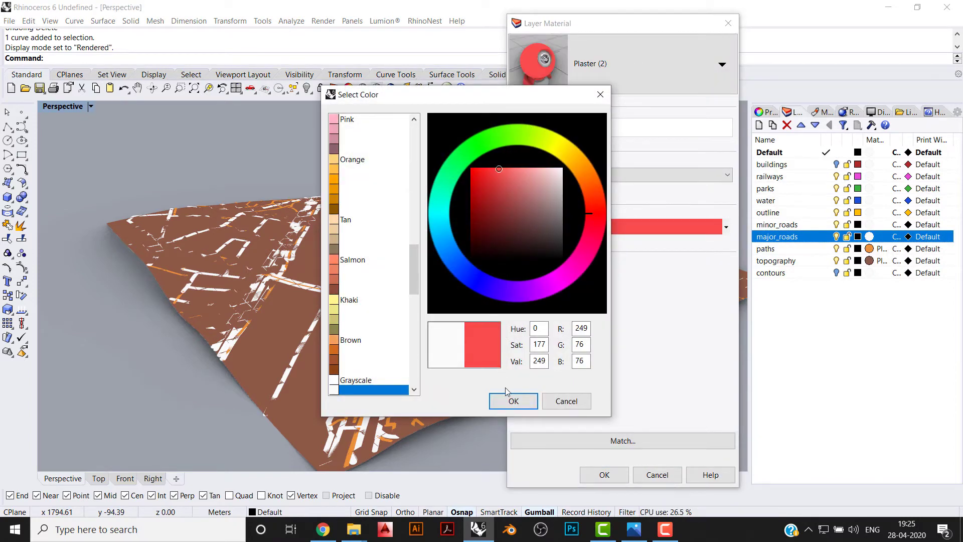
left_click(512, 400)
left_click(604, 475)
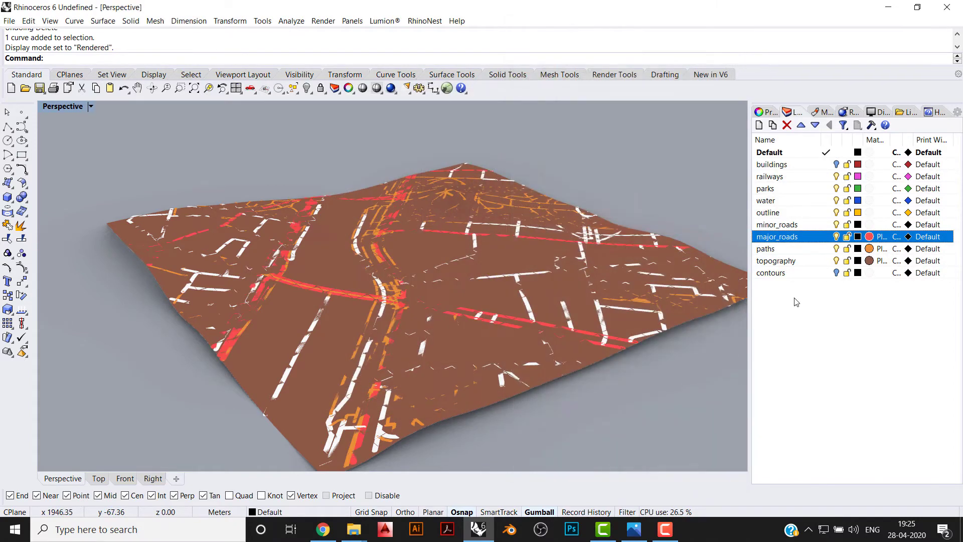
Give the minor_roads layer a crimson red plaster material
left_click(869, 224)
left_click(607, 230)
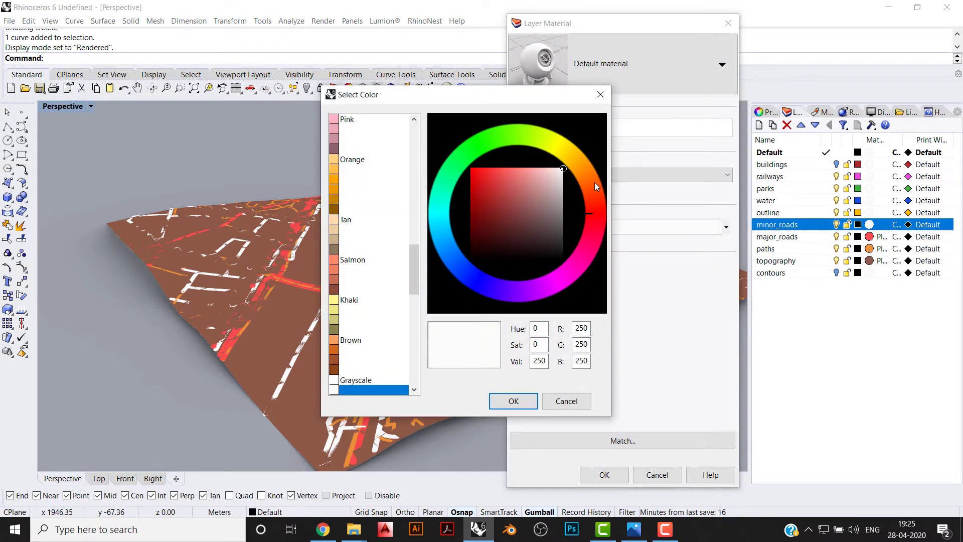
left_click_drag(594, 182, 600, 221)
left_click_drag(527, 200, 499, 178)
left_click(516, 404)
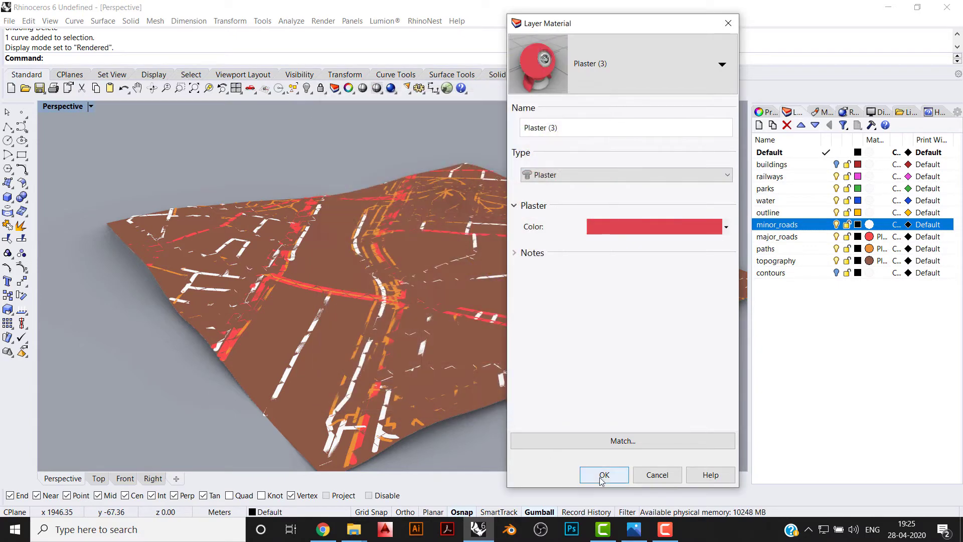
left_click(604, 474)
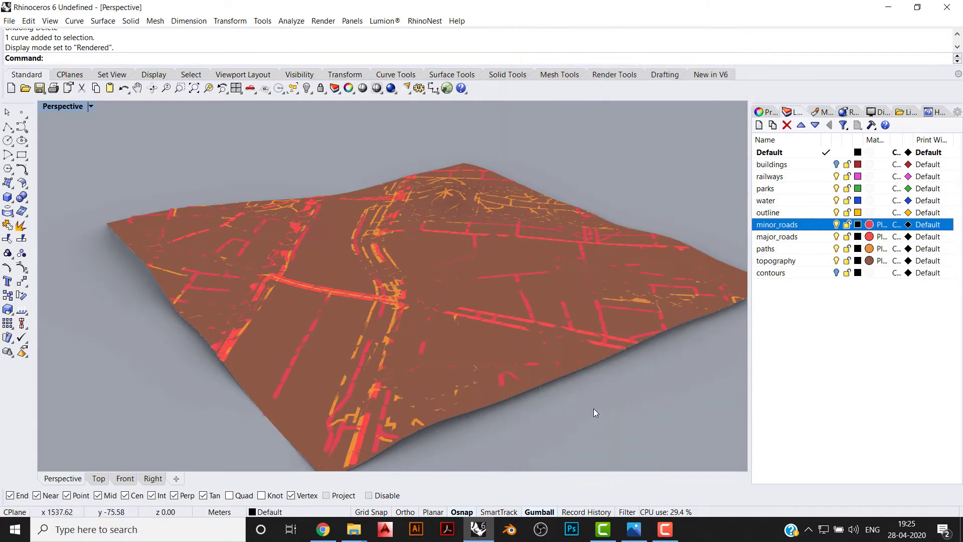
Select the outline layer's objects and return the perspective view to Shaded display to find which map they belong to
left_click(869, 213)
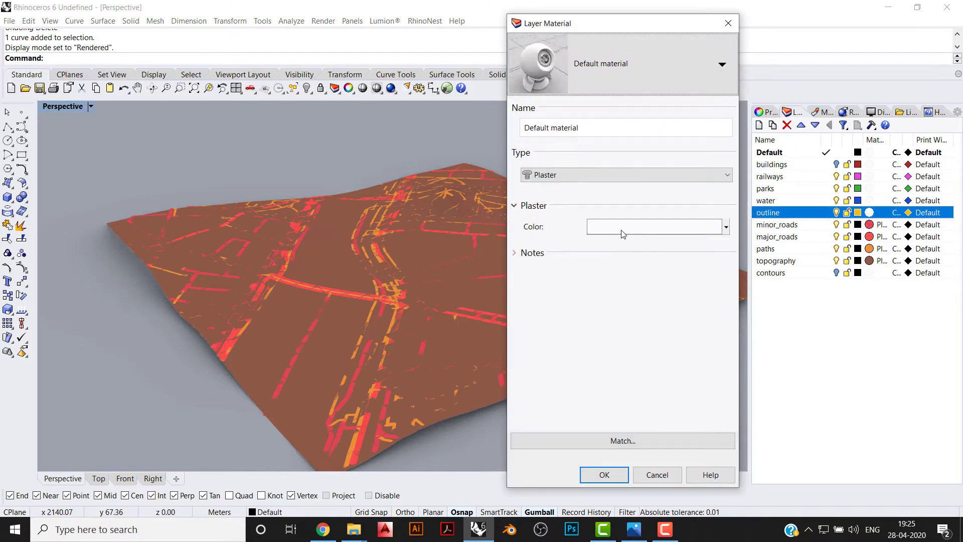
key("Escape")
right_click(790, 213)
right_click(822, 213)
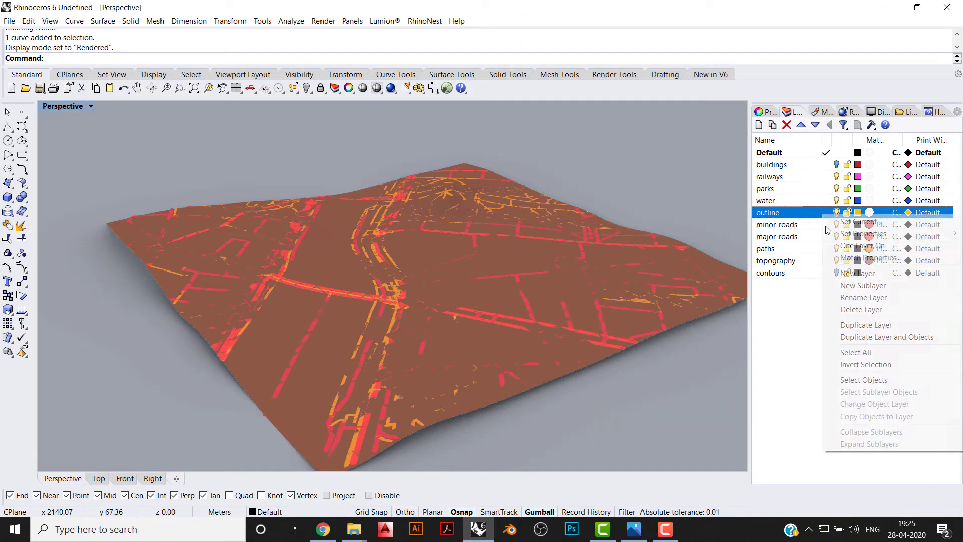
left_click(873, 386)
left_click(65, 107)
left_click(69, 148)
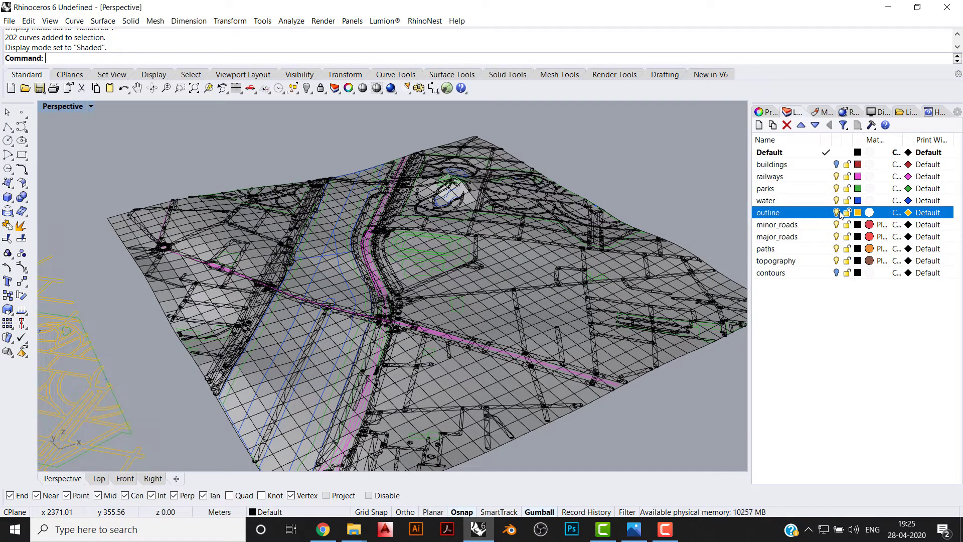
scroll(281, 273, "down", 5)
scroll(281, 273, "up", 2)
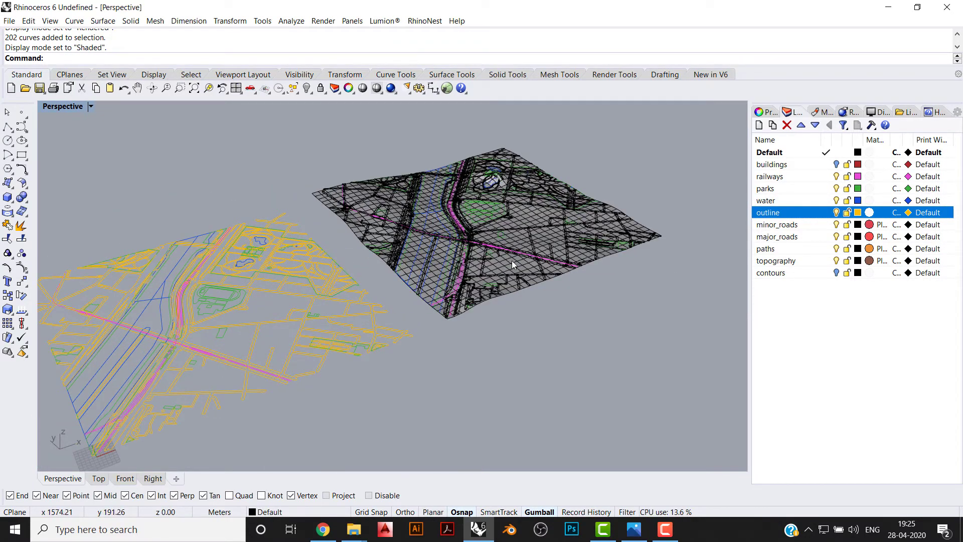
scroll(512, 260, "up", 2)
scroll(608, 249, "up", 1)
scroll(608, 250, "up", 2)
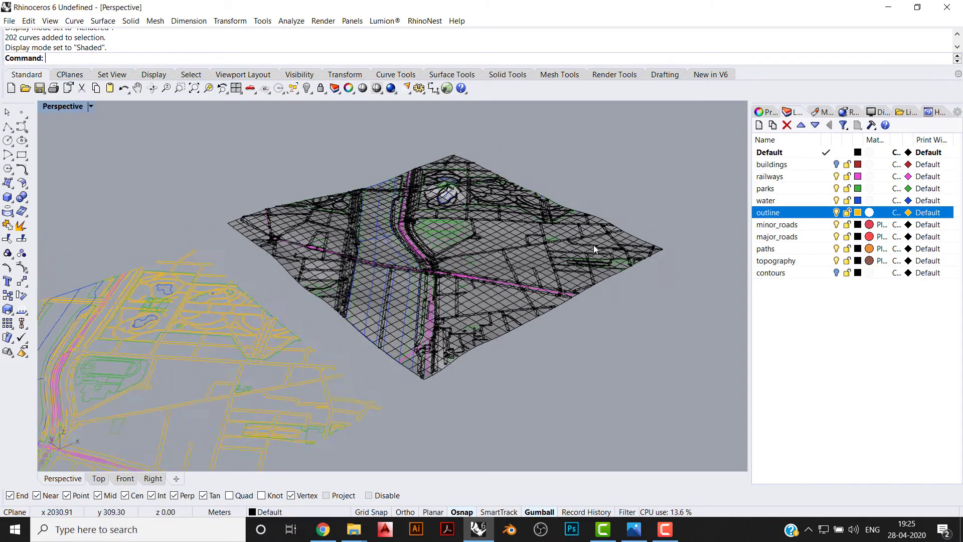
Examine the water layer's curves along the river on the 3D map, leaving the layer's material unchanged
left_click(870, 200)
key("Escape")
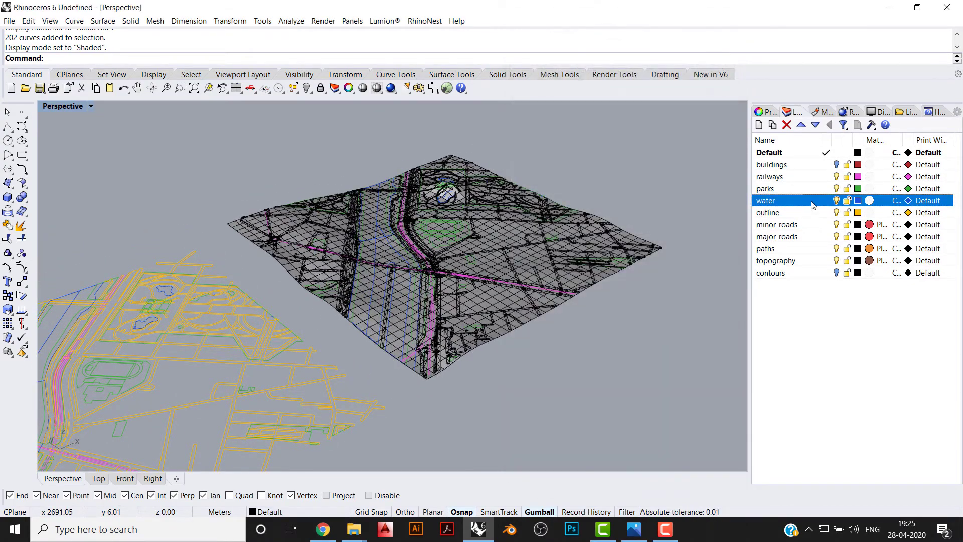
scroll(430, 280, "up", 3)
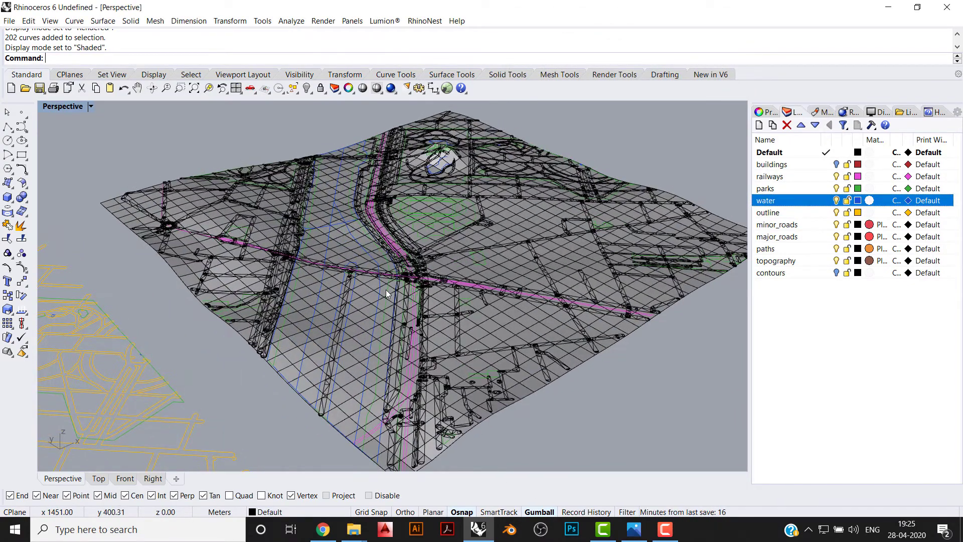
scroll(478, 257, "down", 3)
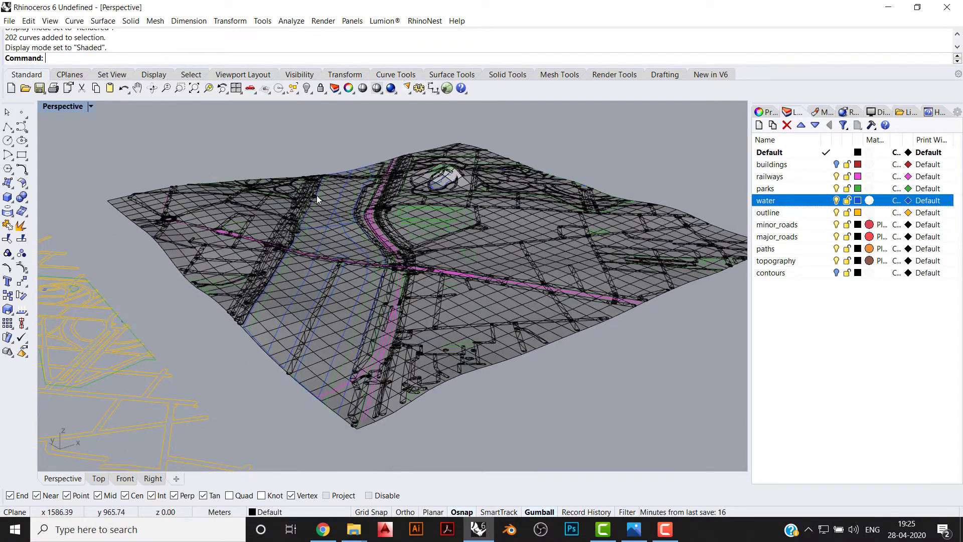
Examine the green park outlines on the 3D terrain by selecting a park curve and the topography mesh beneath it
left_click(840, 191)
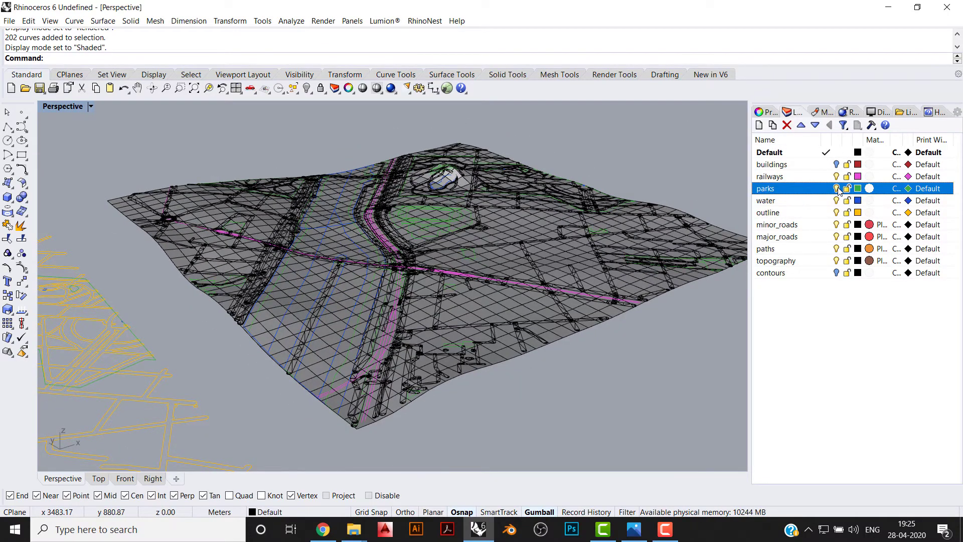
scroll(439, 224, "up", 2)
scroll(439, 226, "up", 3)
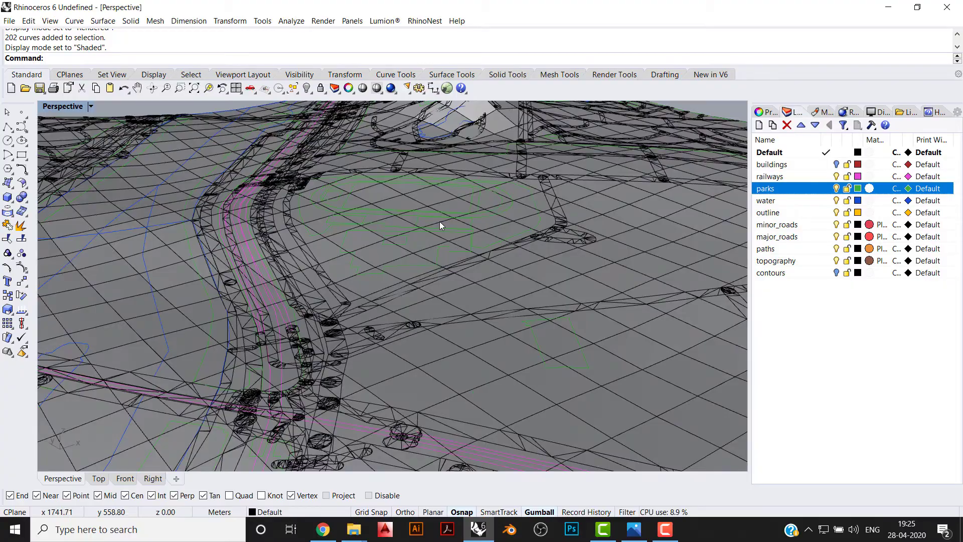
scroll(439, 226, "down", 3)
scroll(440, 223, "up", 3)
left_click(453, 221)
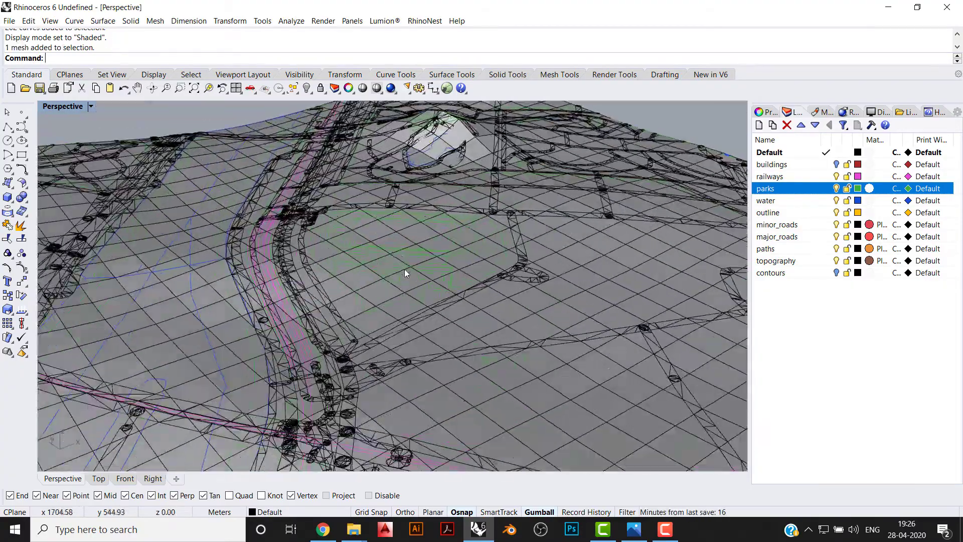
left_click(425, 270)
right_click_drag(425, 270, 400, 294)
left_click(396, 290)
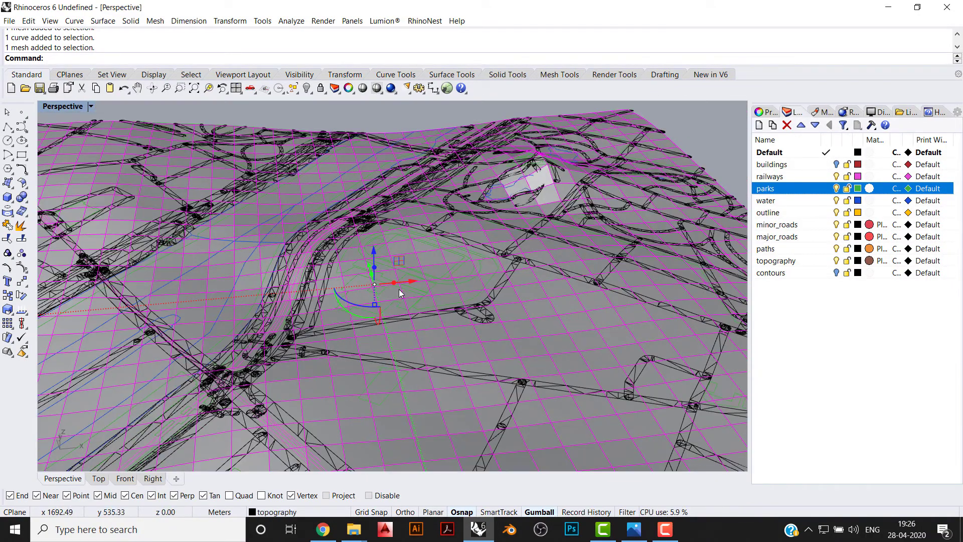
Set the perspective view to Rendered display and turn on the display of curves in that mode
left_click(91, 106)
left_click(87, 159)
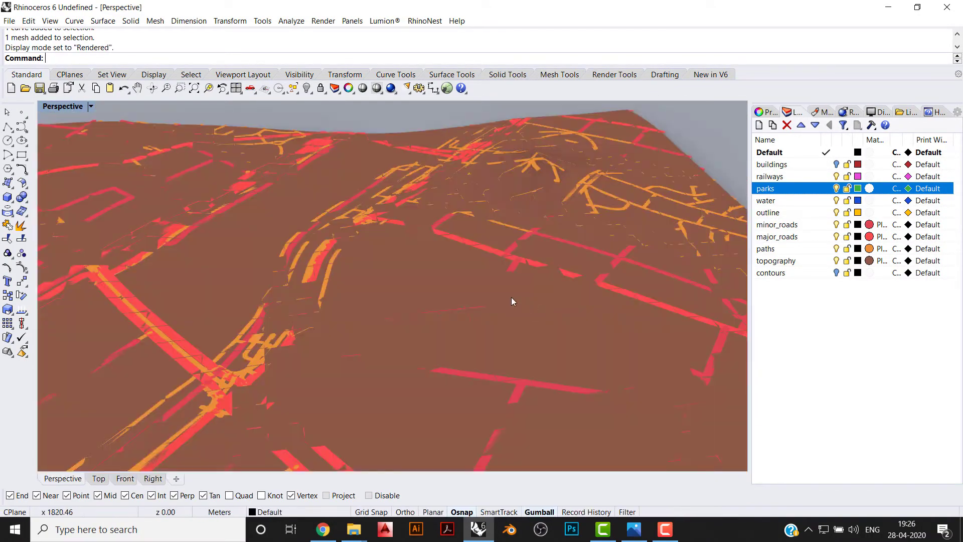
left_click(876, 112)
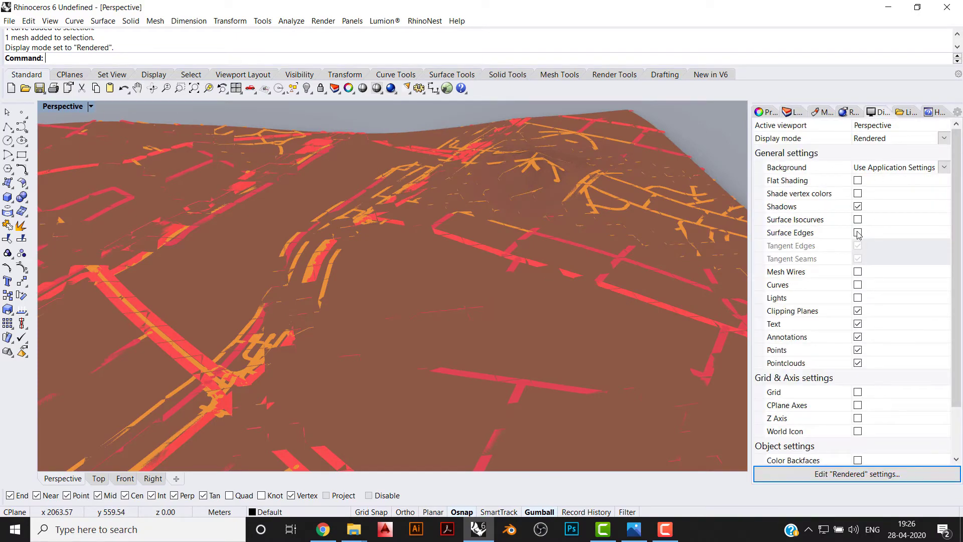
left_click(858, 285)
scroll(480, 197, "down", 10)
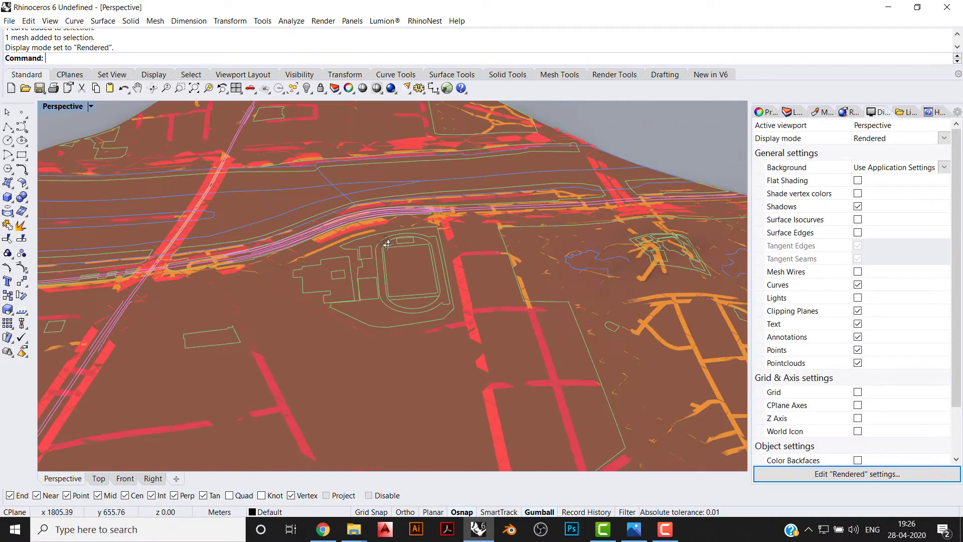
scroll(462, 268, "up", 5)
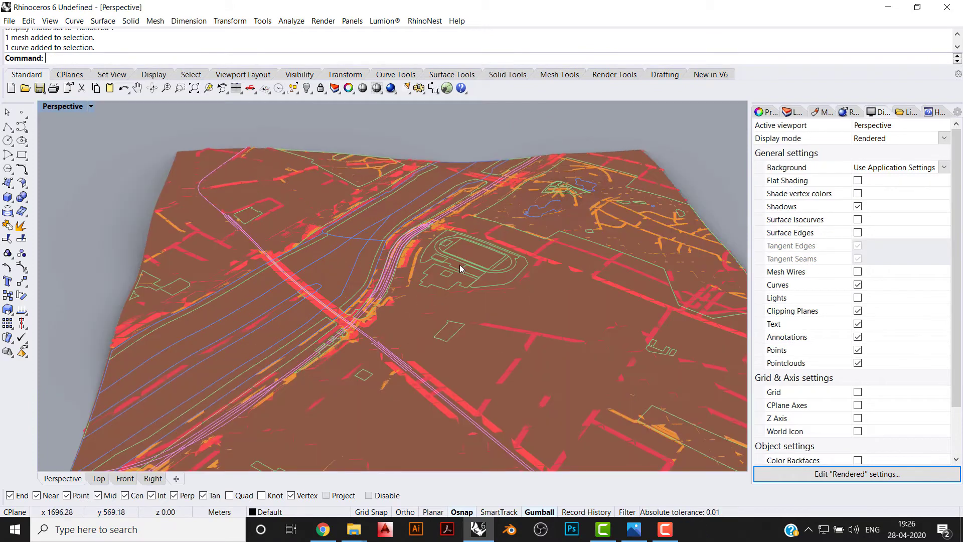
Examine how the river curves lie over the terrain by selecting the topography mesh between the banks
left_click(346, 264)
key("Escape")
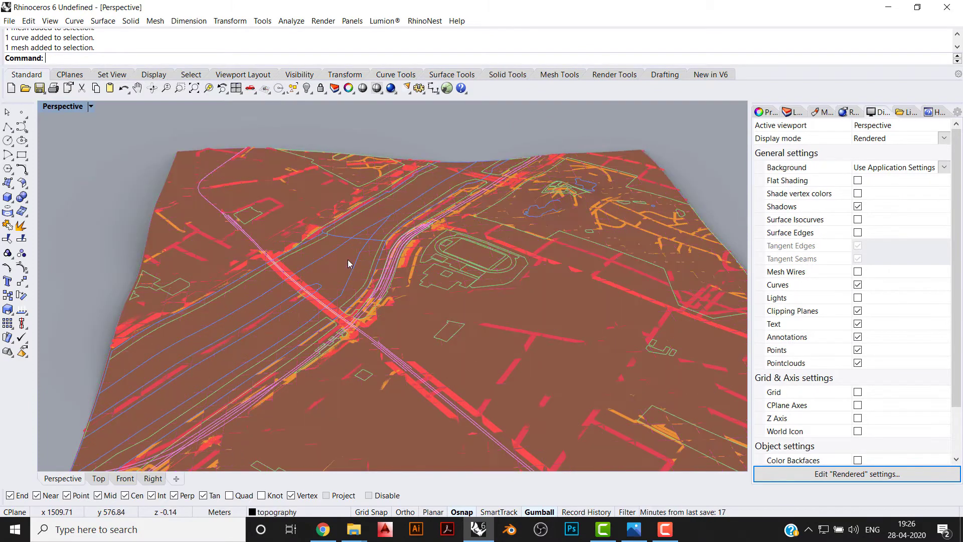
left_click(363, 252)
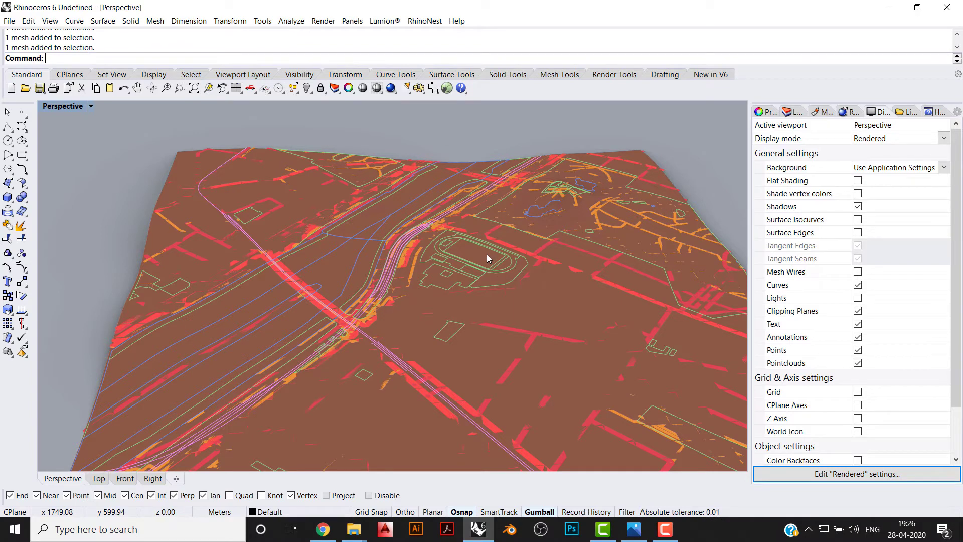
right_click_drag(472, 254, 412, 279)
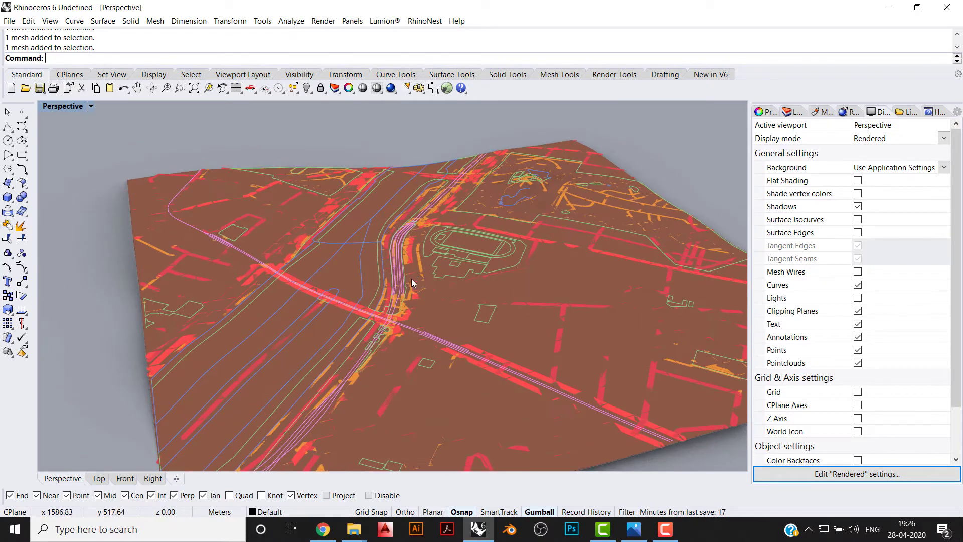
Extract the wireframe of the topography mesh as curves and group the extracted curves
left_click(388, 266)
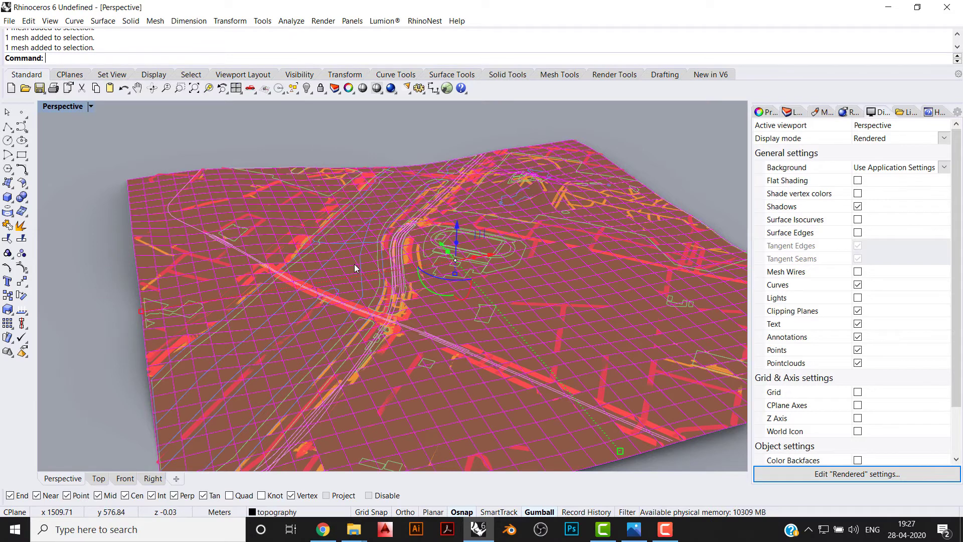
left_click(103, 21)
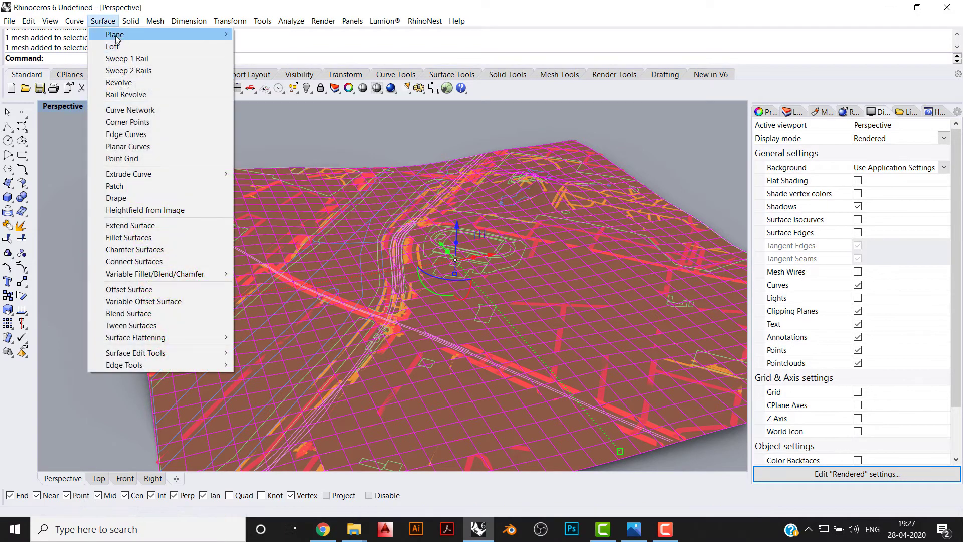
mouse_move(154, 20)
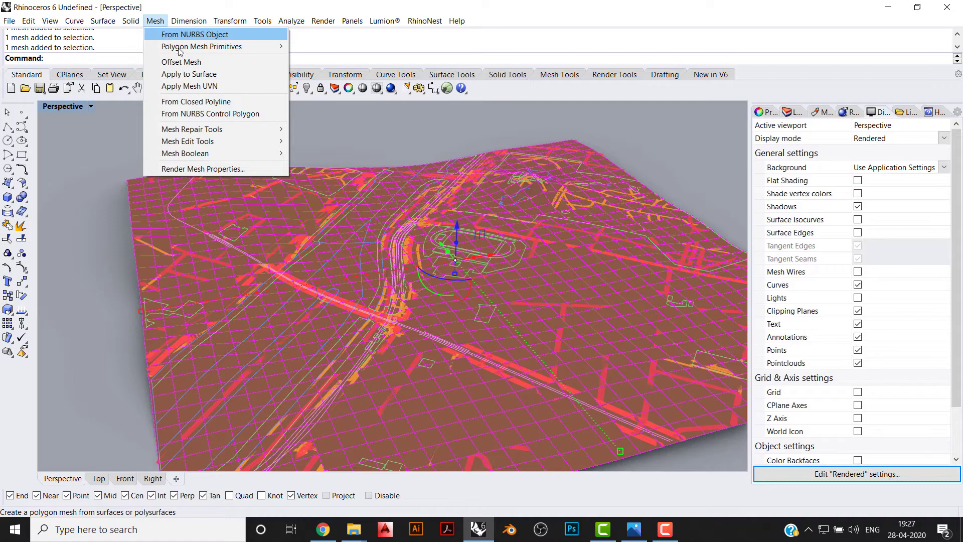
right_click_drag(432, 203, 409, 196)
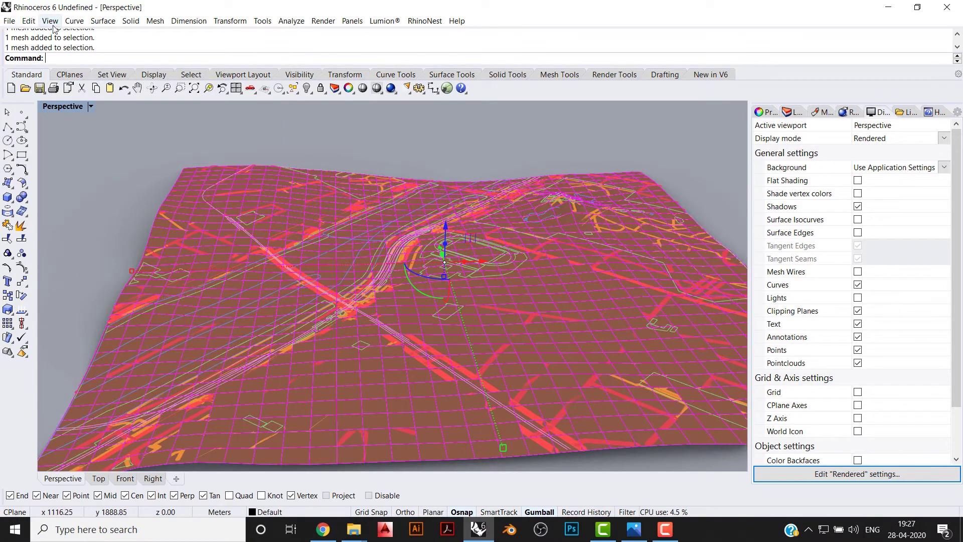
left_click(51, 20)
left_click(112, 4)
left_click(74, 20)
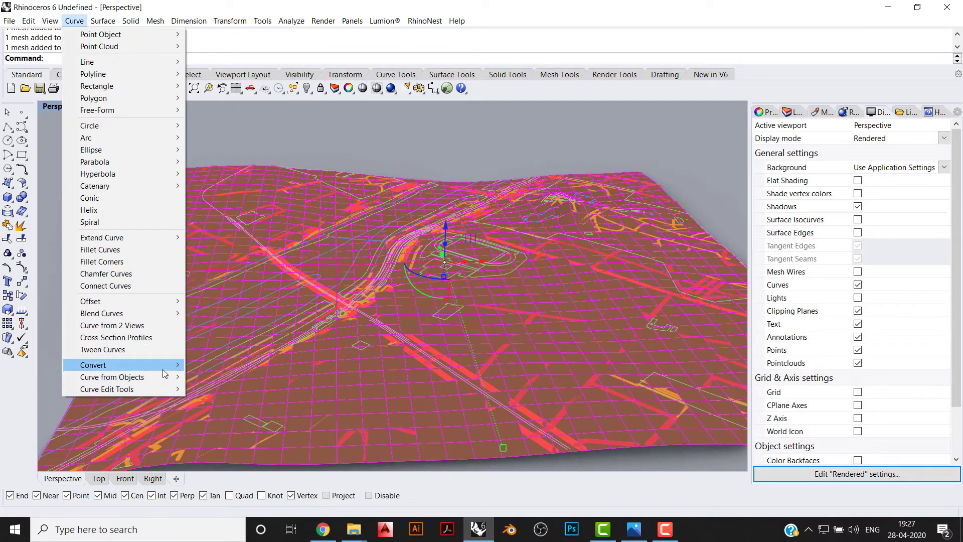
mouse_move(120, 377)
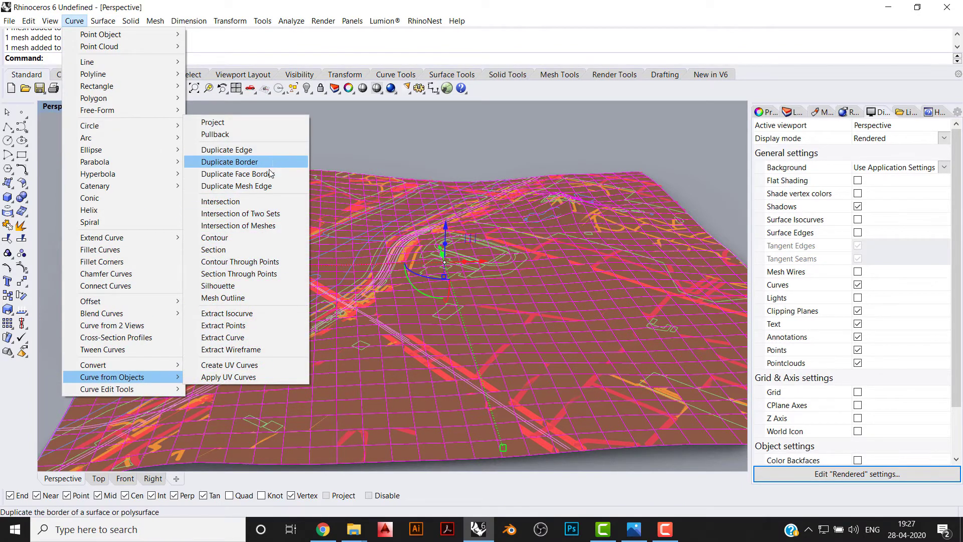
left_click(267, 350)
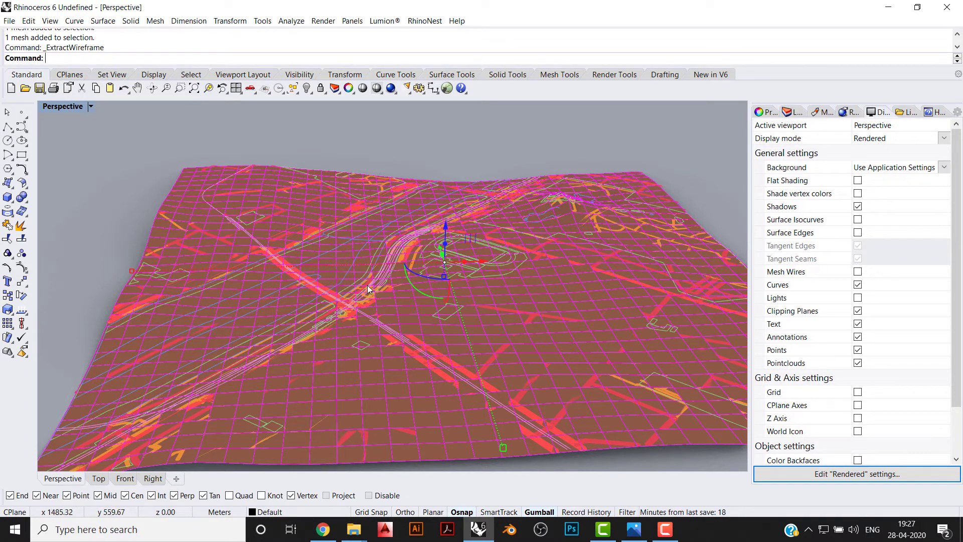
key("ctrl+g")
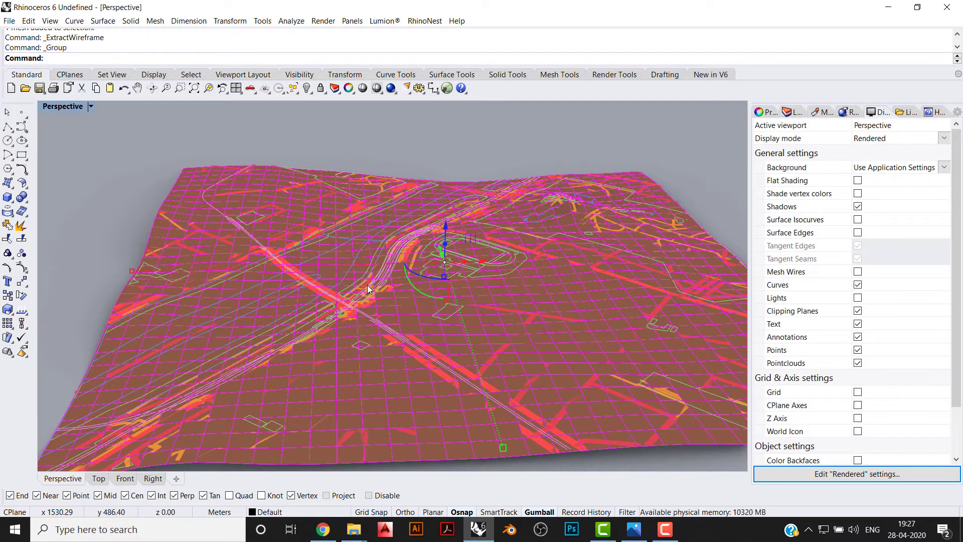
Try a Patch surface through the grouped wireframe with 4 U spans and 4 V spans, and undo it
type("Pat")
key("Return")
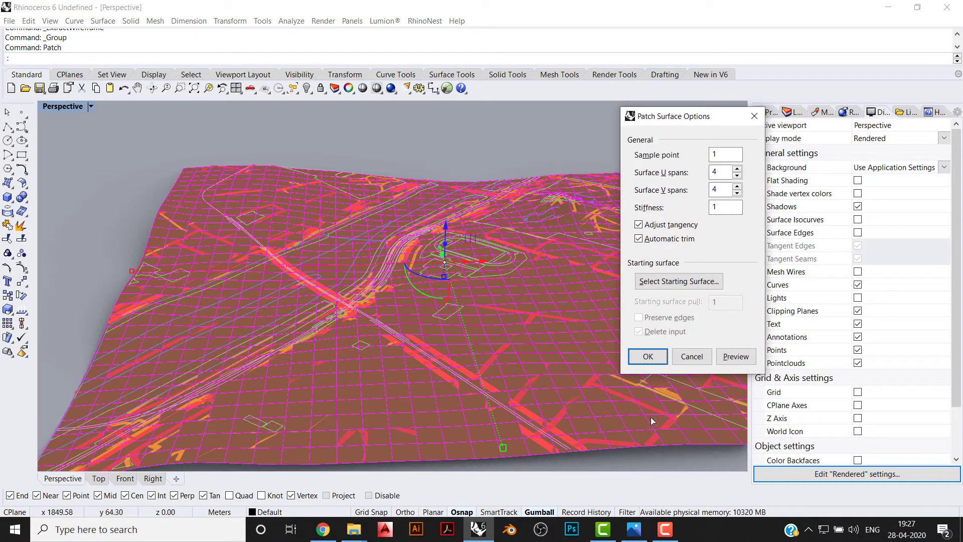
left_click(643, 353)
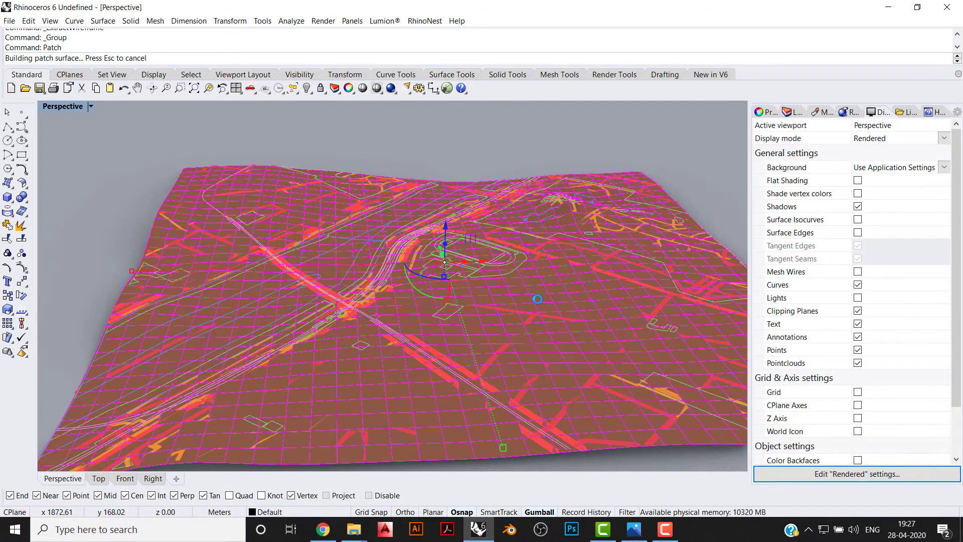
right_click_drag(537, 299, 257, 278)
scroll(257, 278, "up", 5)
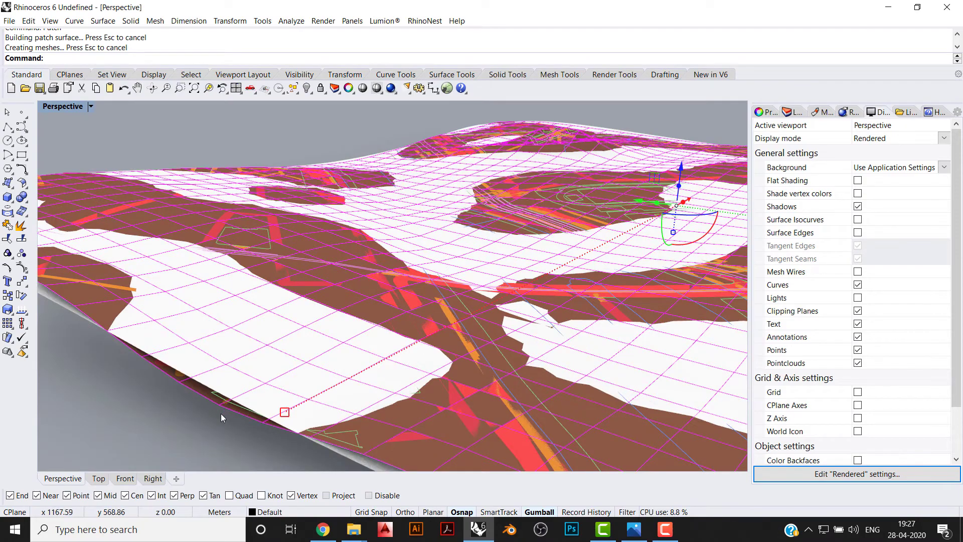
right_click_drag(223, 418, 183, 369)
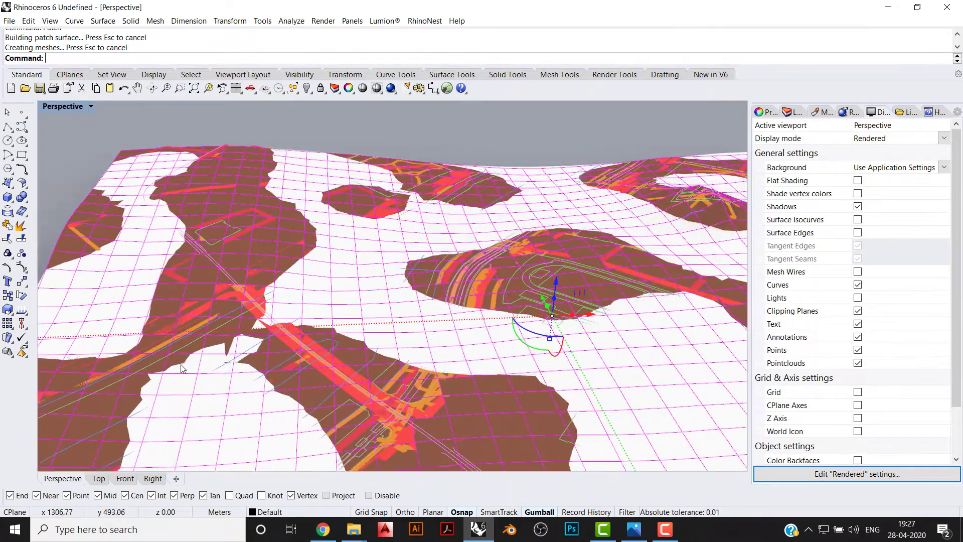
key("ctrl+z")
Build a Patch surface from the grouped wireframe with 30 U spans, and delete the wireframe curves
key("Return")
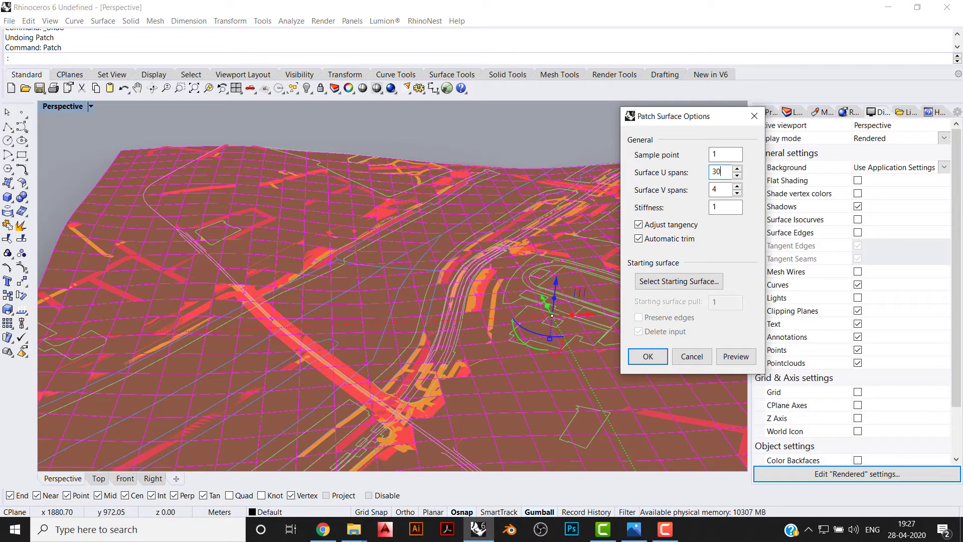
left_click(647, 357)
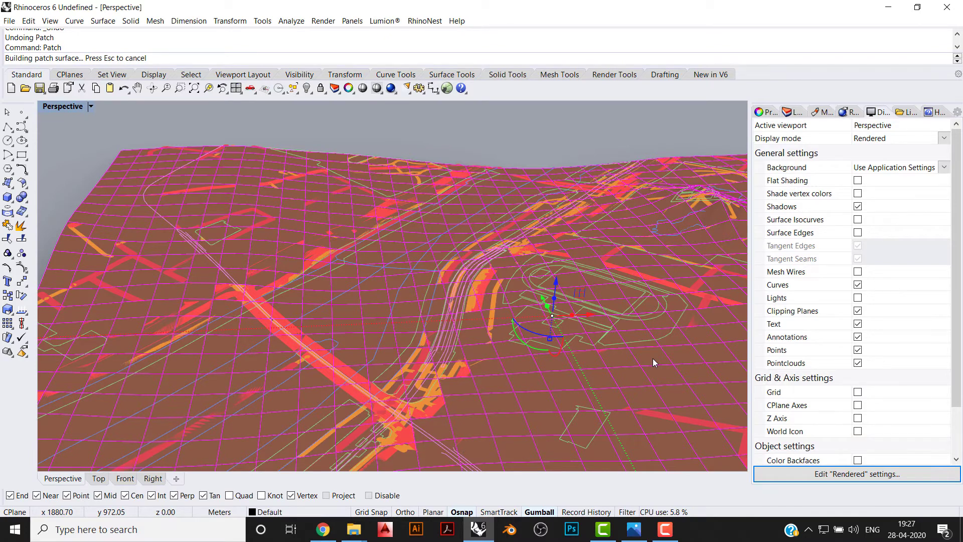
scroll(653, 362, "down", 5)
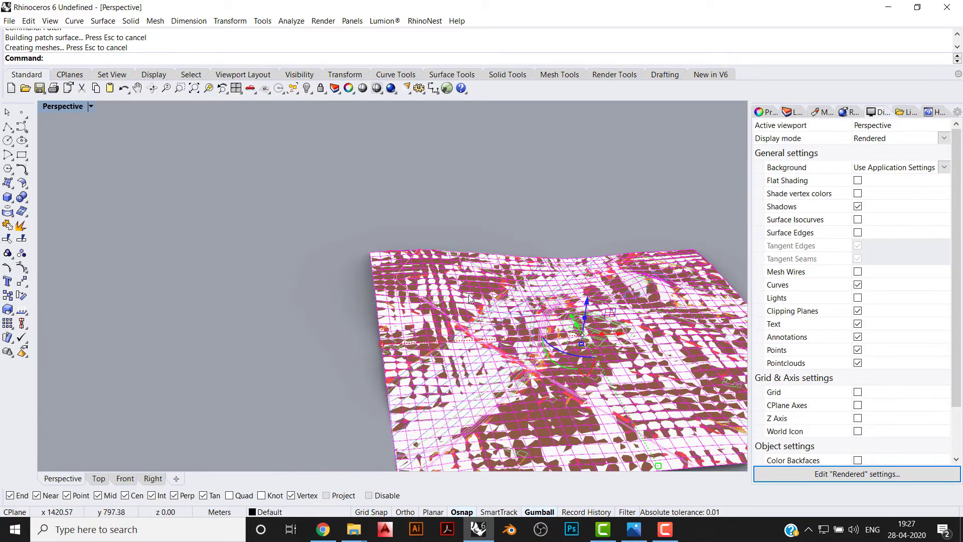
key("Delete")
scroll(543, 311, "up", 5)
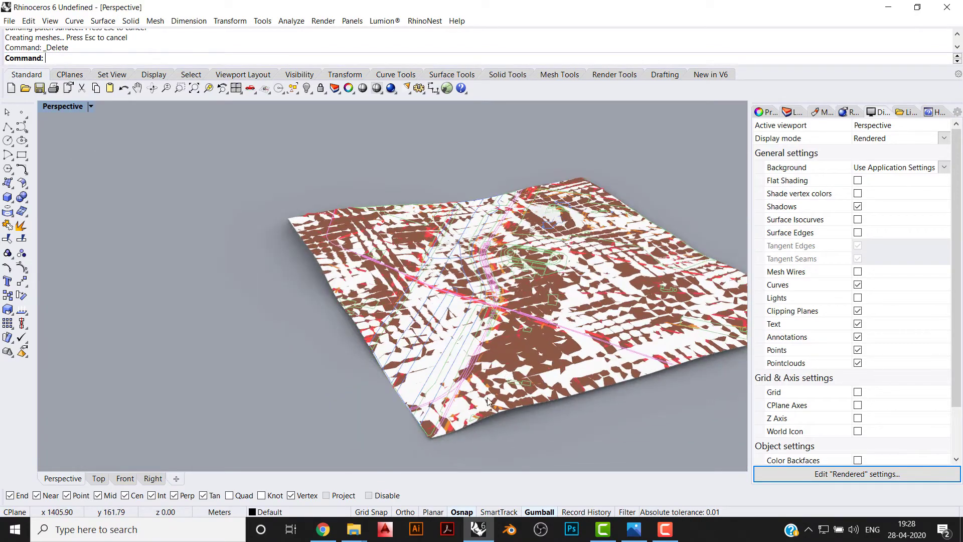
Create a new layer with the default name below contours and move the patch surface onto it
left_click(453, 432)
left_click(489, 457)
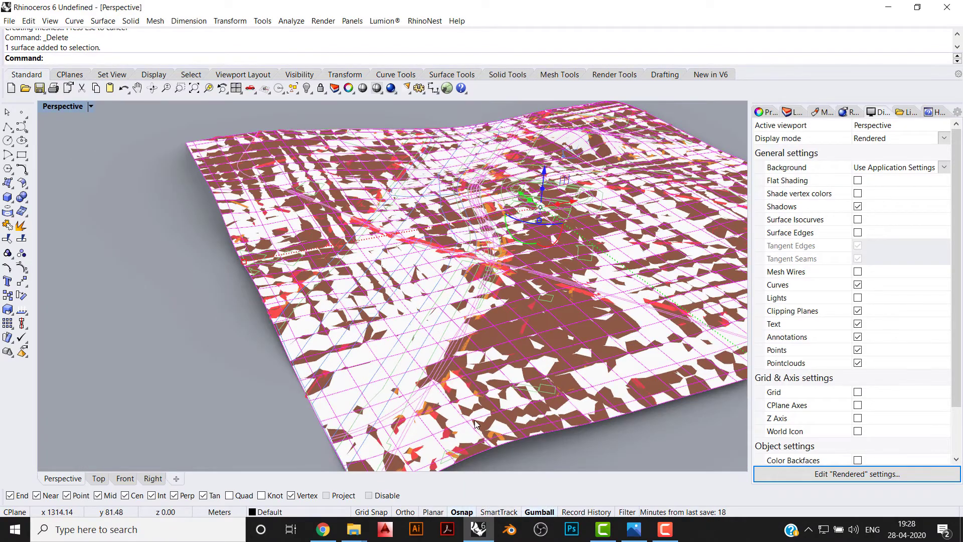
scroll(602, 251, "down", 3)
left_click(794, 111)
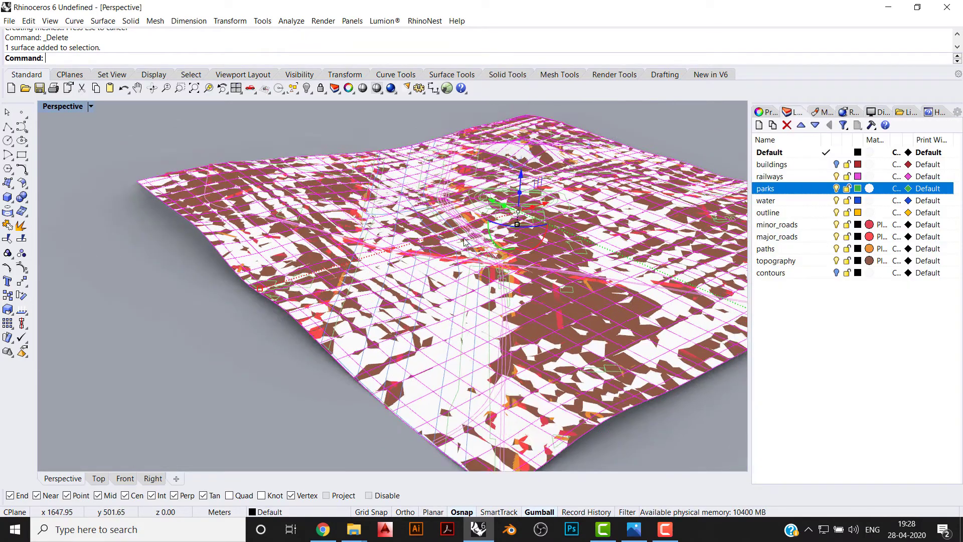
left_click(828, 272)
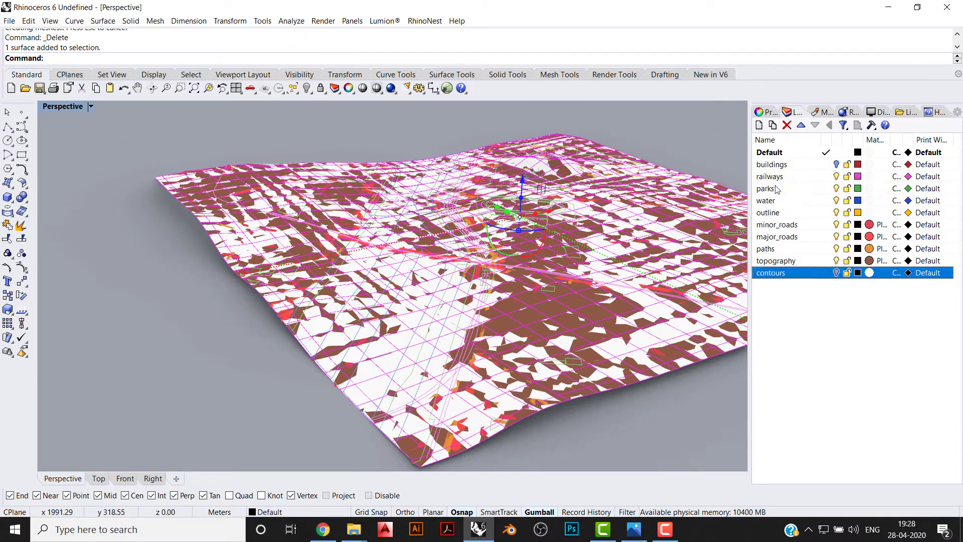
left_click(758, 125)
right_click(828, 286)
left_click(866, 234)
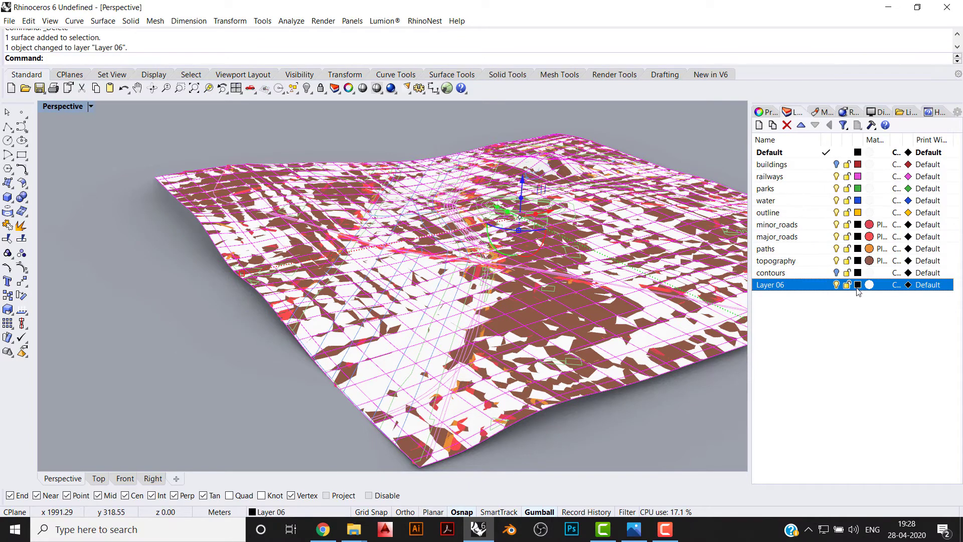
Hide the topography layer and keep the patch surface's layer, Layer 06, turned on
left_click(836, 261)
left_click(836, 260)
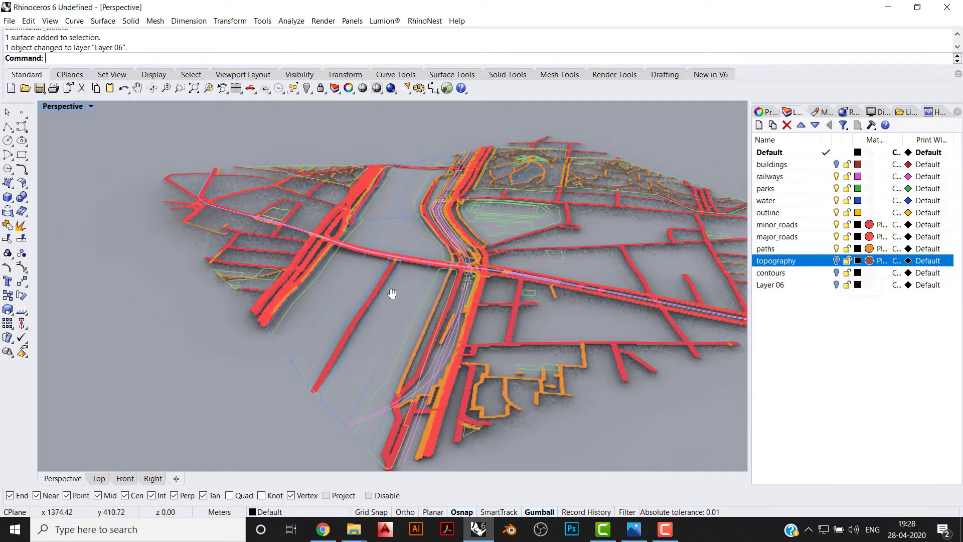
left_click(837, 286)
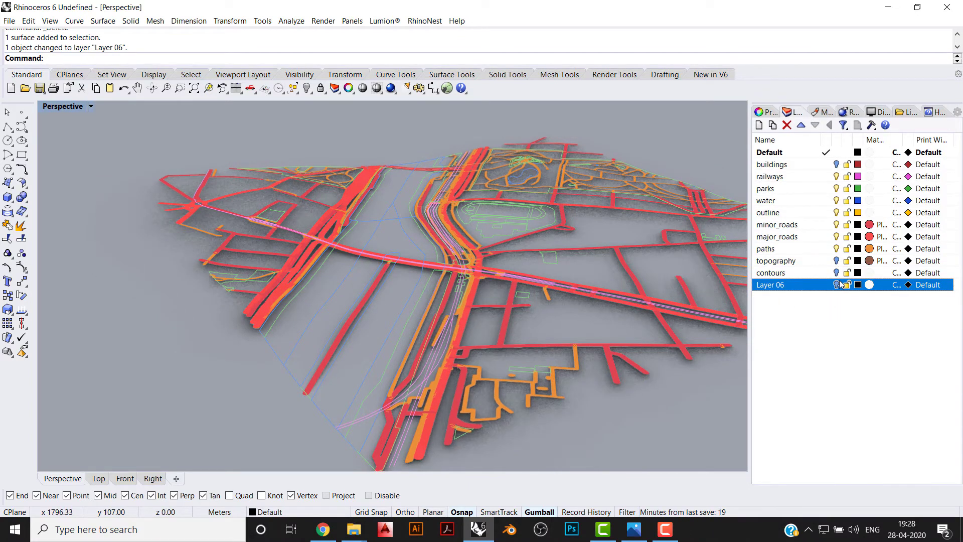
left_click(836, 284)
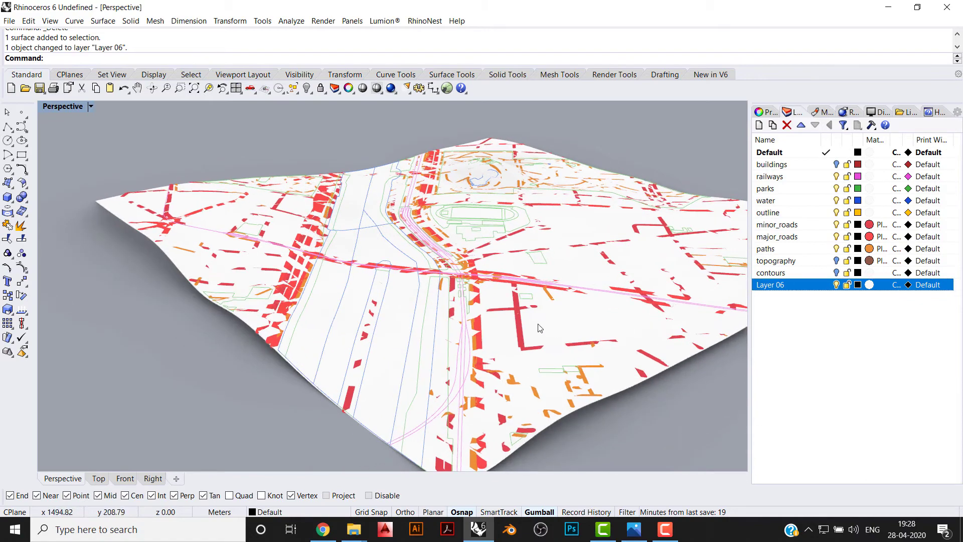
Examine how the minor_roads, major_roads and paths meshes sit against the patch surface, and select the surface
scroll(441, 273, "up", 5)
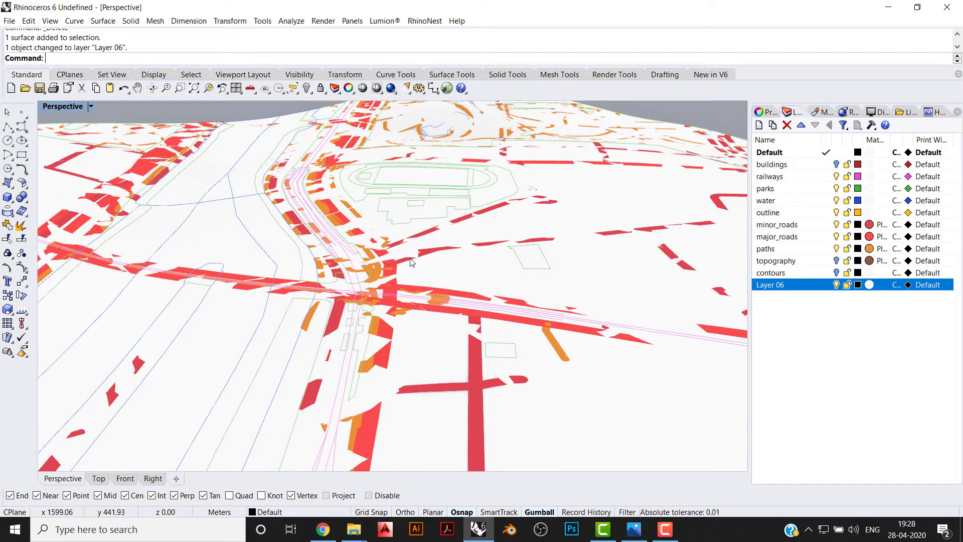
left_click(796, 250)
left_click(799, 229, "shift")
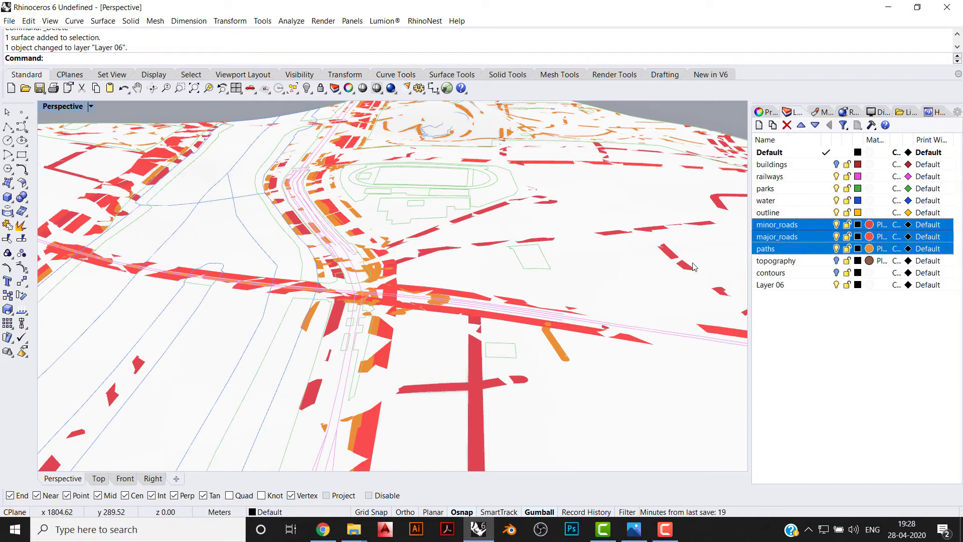
scroll(552, 258, "down", 5)
left_click(783, 285)
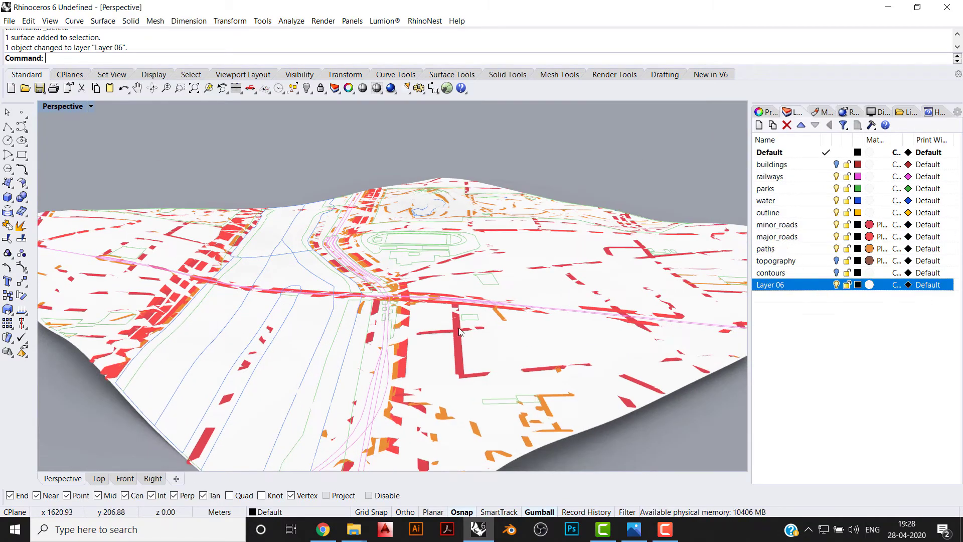
scroll(448, 277, "up", 2)
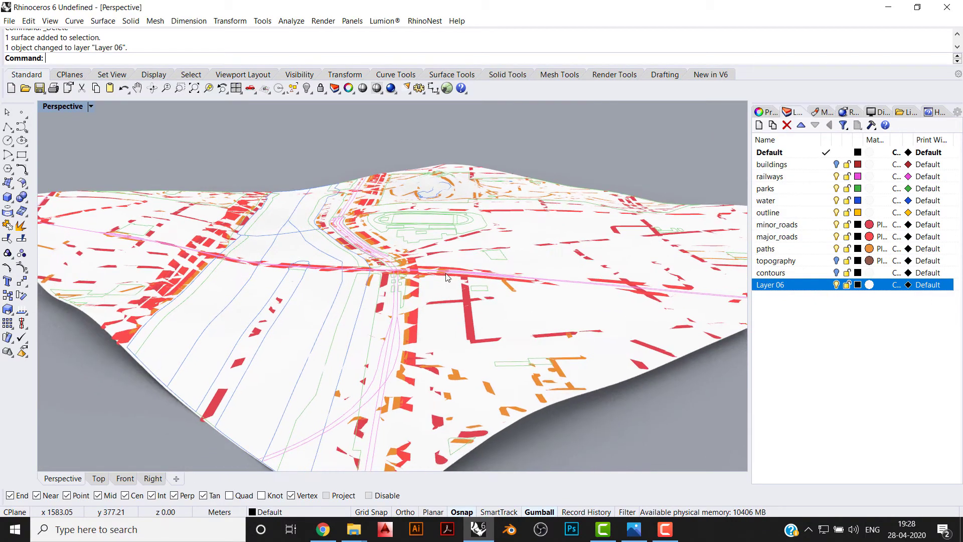
left_click(548, 310)
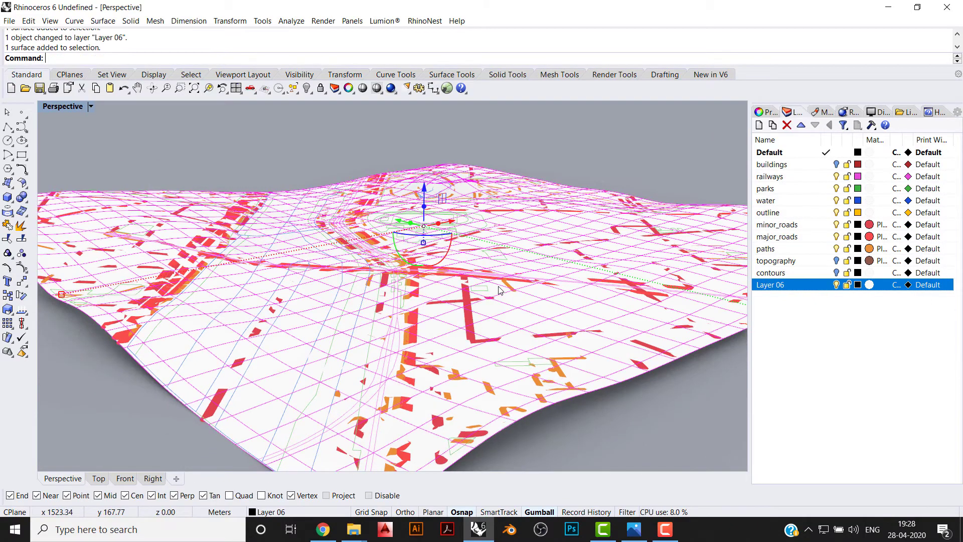
Move the patch surface down by 0.1 m along the vertical axis and deselect it
left_click(424, 189)
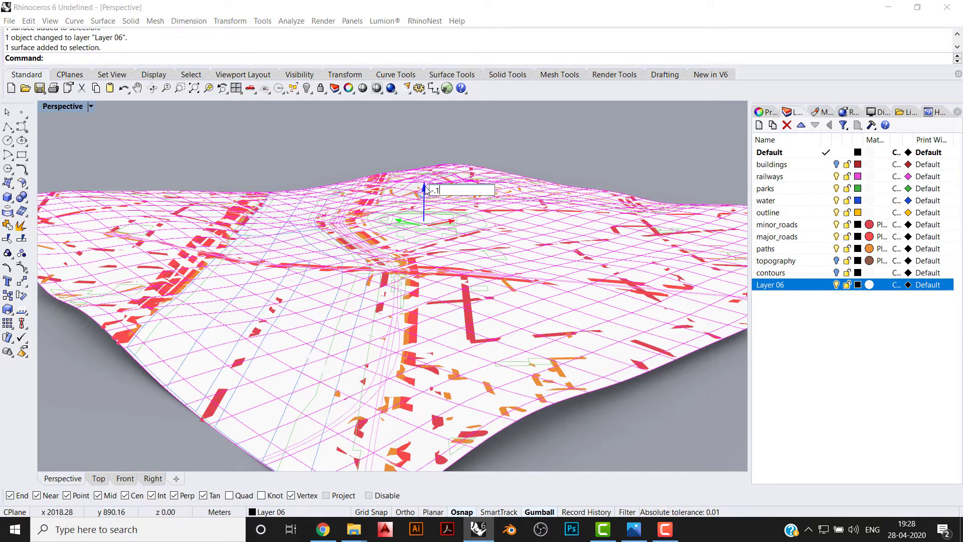
type("-.1")
key("Return")
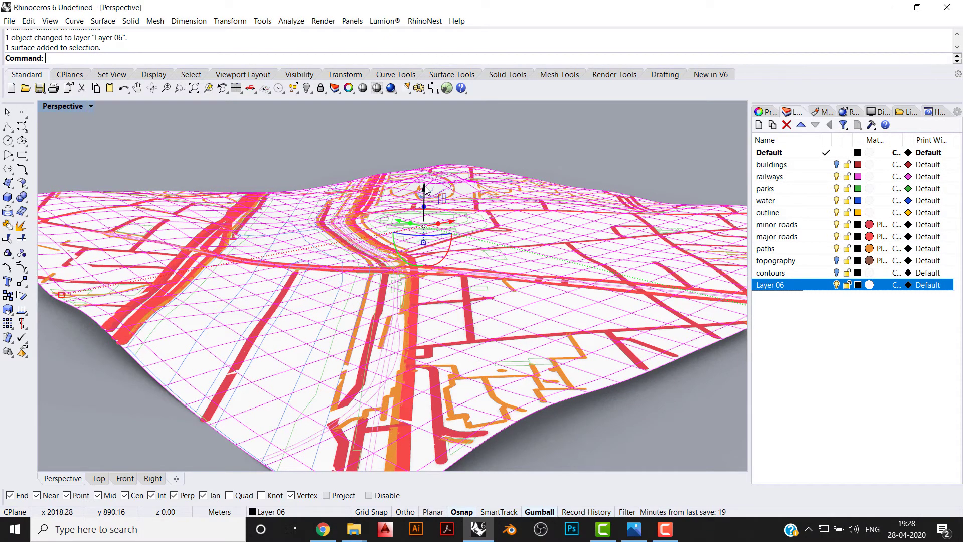
key("Escape")
scroll(432, 195, "up", 5)
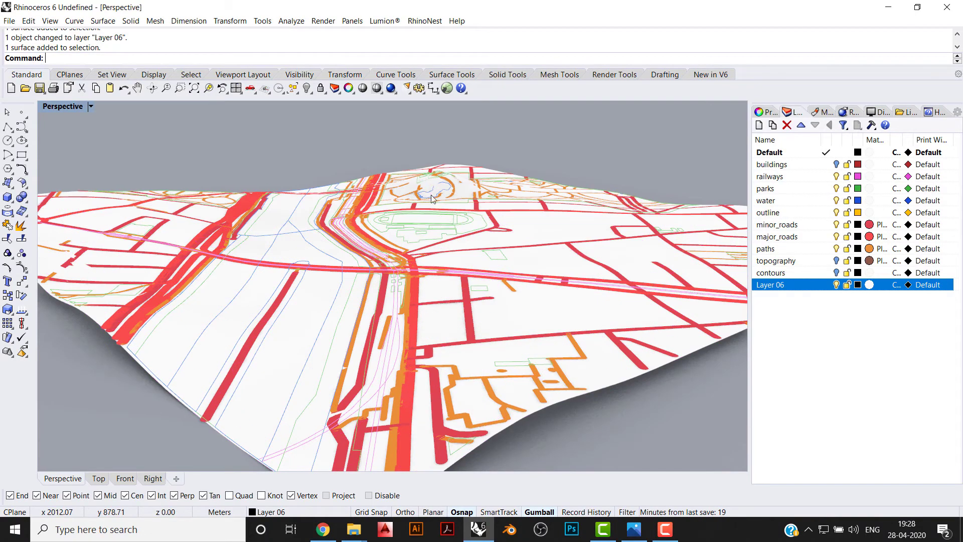
right_click_drag(359, 232, 428, 261)
right_click_drag(431, 257, 432, 250)
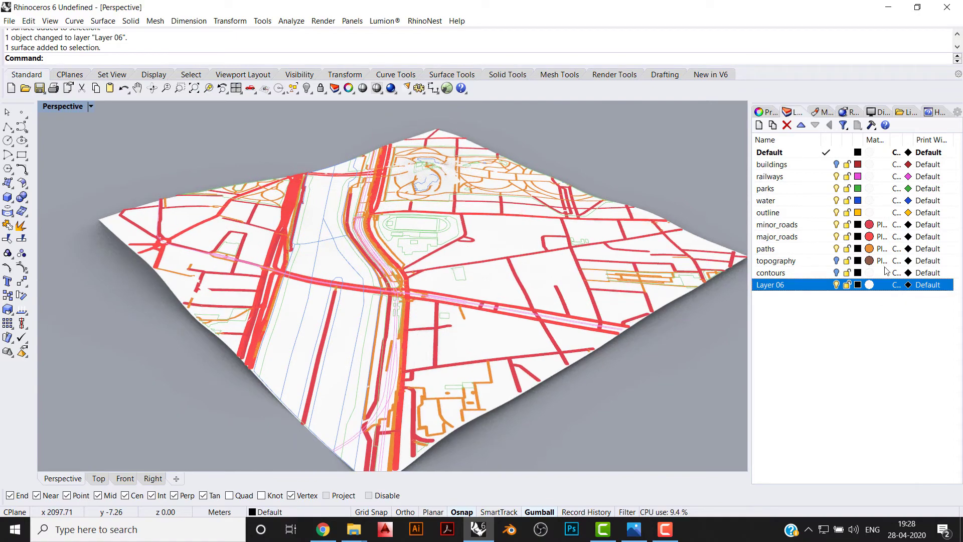
Show the contours layer with the topography hidden and compare the supplied contour lines with the patch surface around the hill
left_click(836, 248)
left_click(836, 249)
left_click(837, 260)
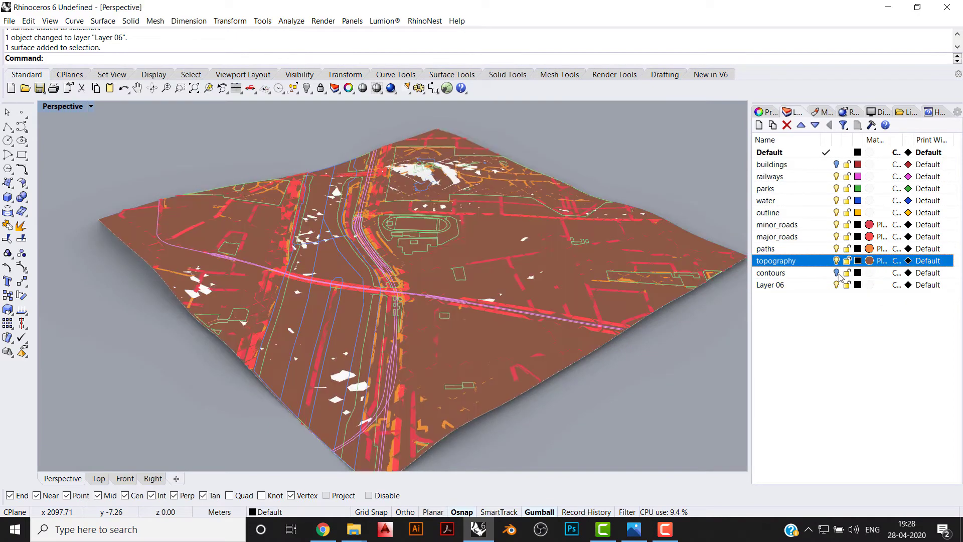
left_click(837, 273)
left_click(837, 260)
scroll(432, 251, "up", 3)
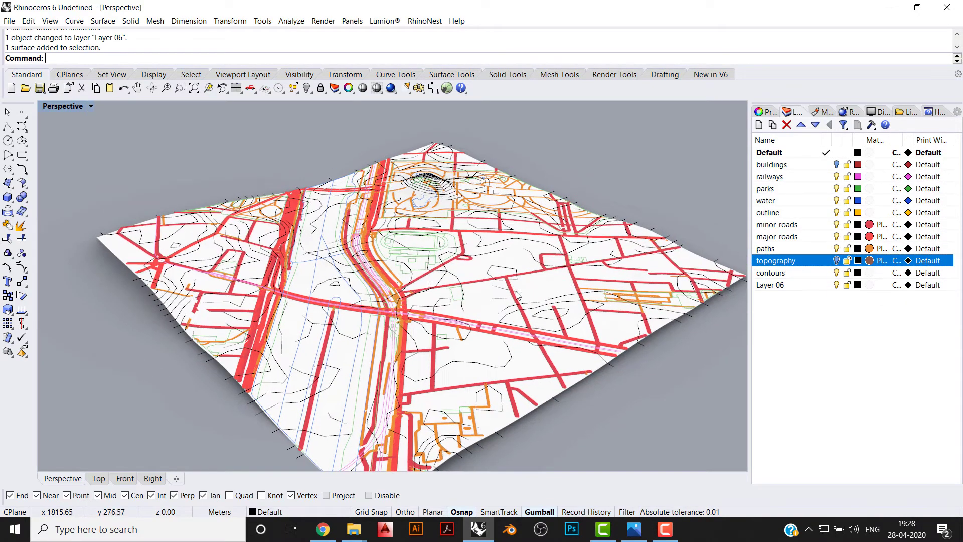
right_click_drag(432, 251, 434, 235)
scroll(434, 236, "up", 3)
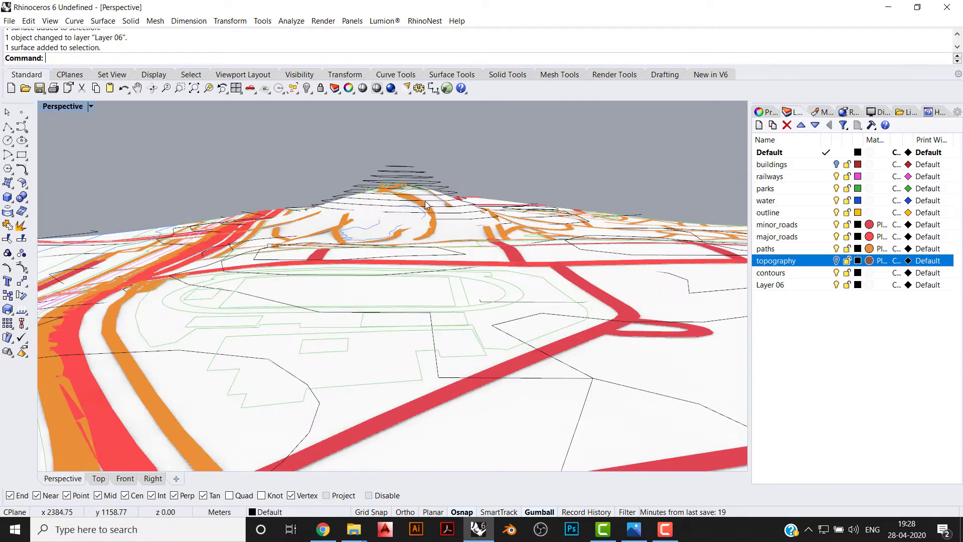
Hide the contours and topography layers and make Default the current layer
left_click(833, 275)
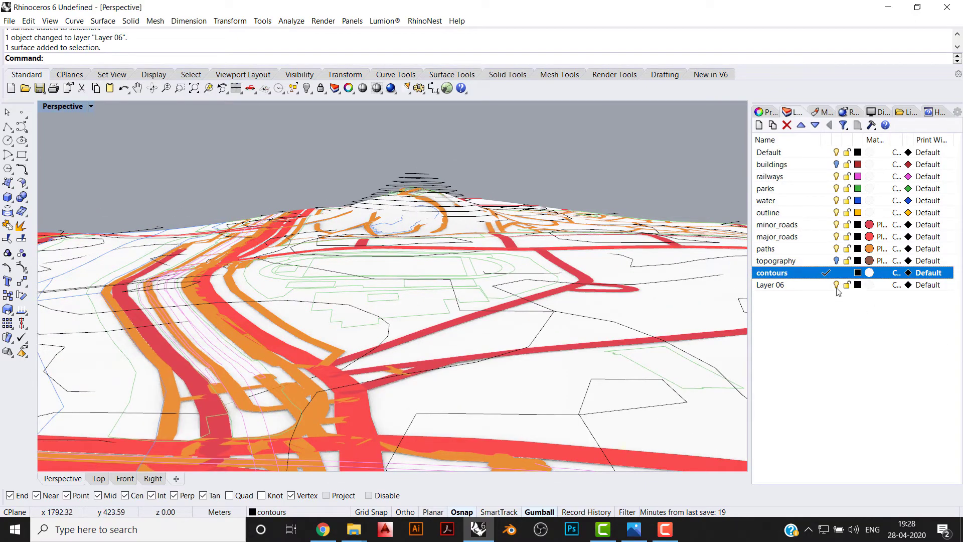
left_click(826, 261)
left_click(837, 273)
left_click(826, 249)
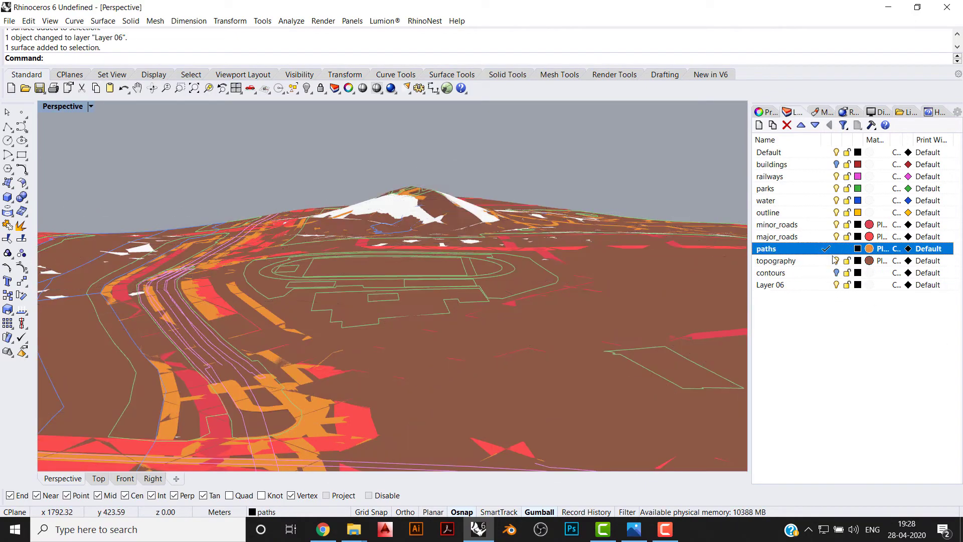
left_click(826, 152)
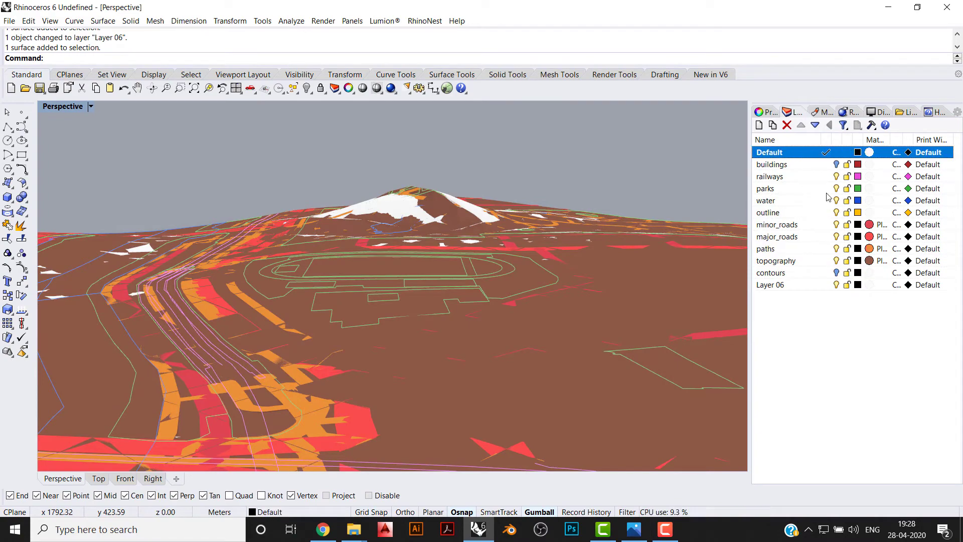
left_click(837, 272)
left_click(837, 261)
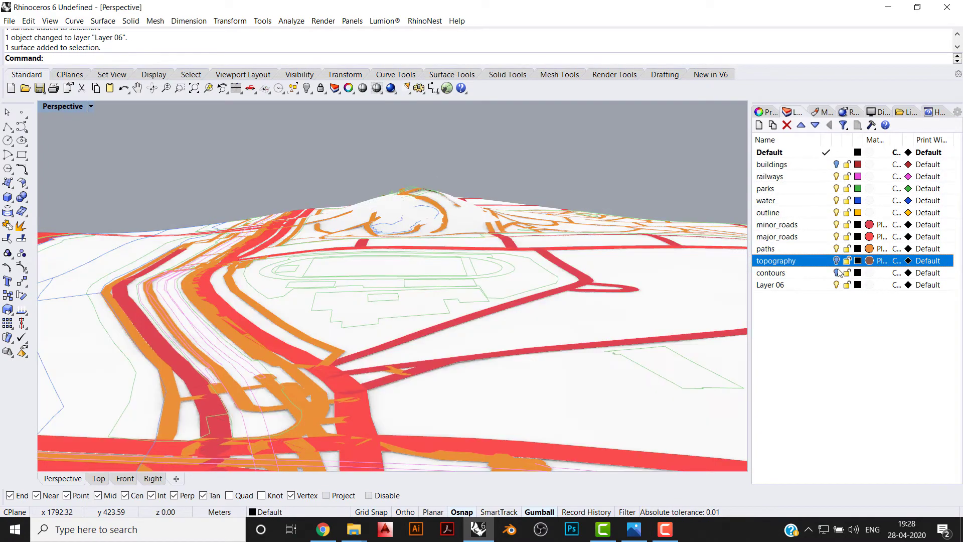
Contour the patch surface from its corner, with a vertical direction set in the Front view and a distance of 1 m between contours
scroll(542, 285, "up", 5)
left_click(572, 362)
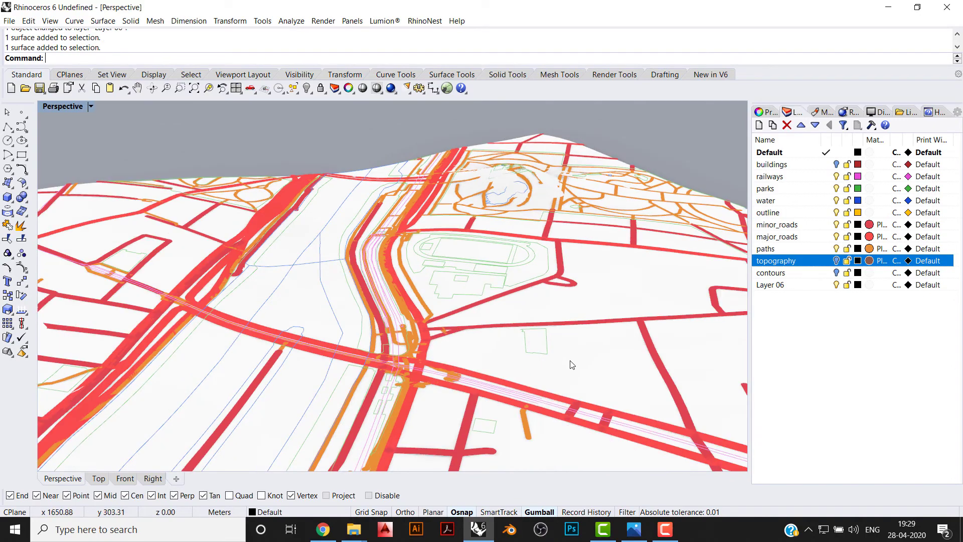
scroll(571, 365, "down", 5)
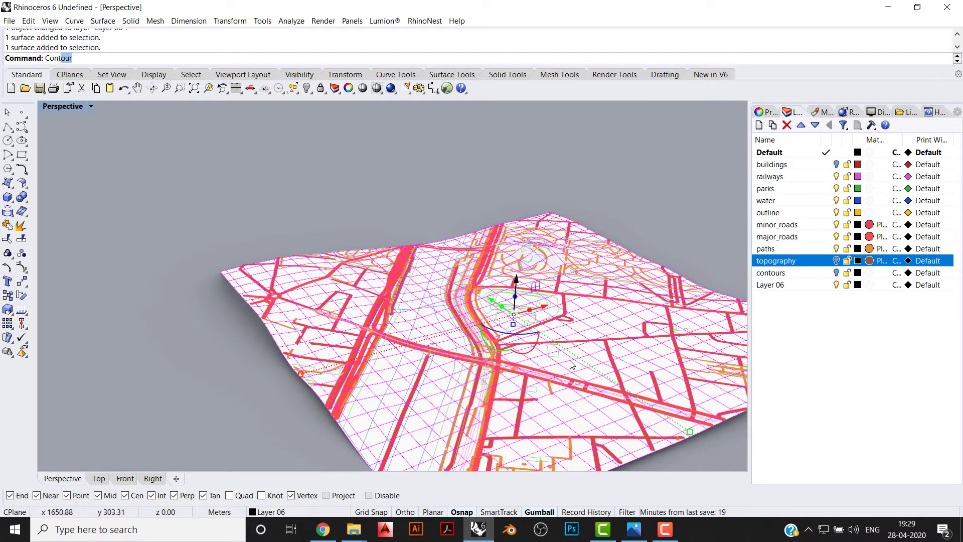
key("Return")
left_click(221, 271)
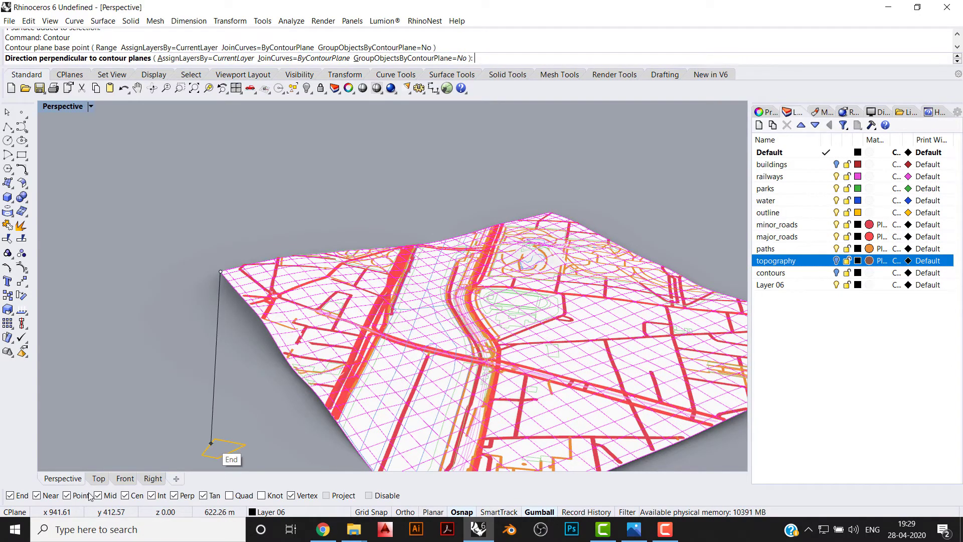
left_click(125, 479)
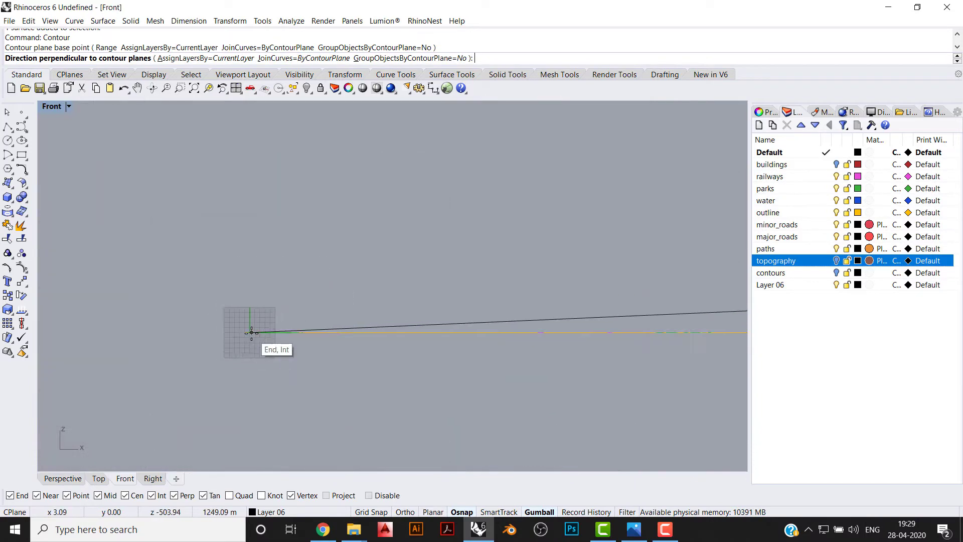
scroll(252, 333, "down", 3)
left_click(490, 135)
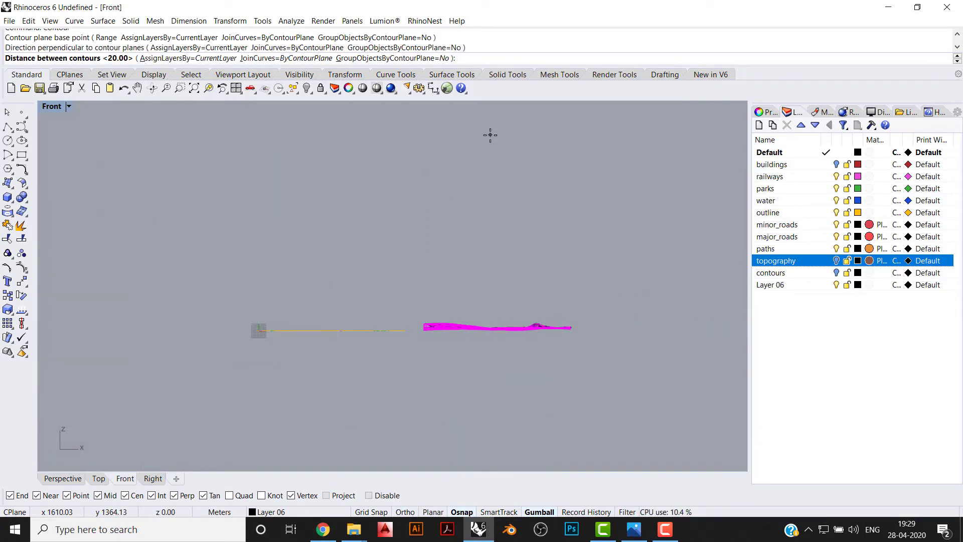
type("1")
key("Return")
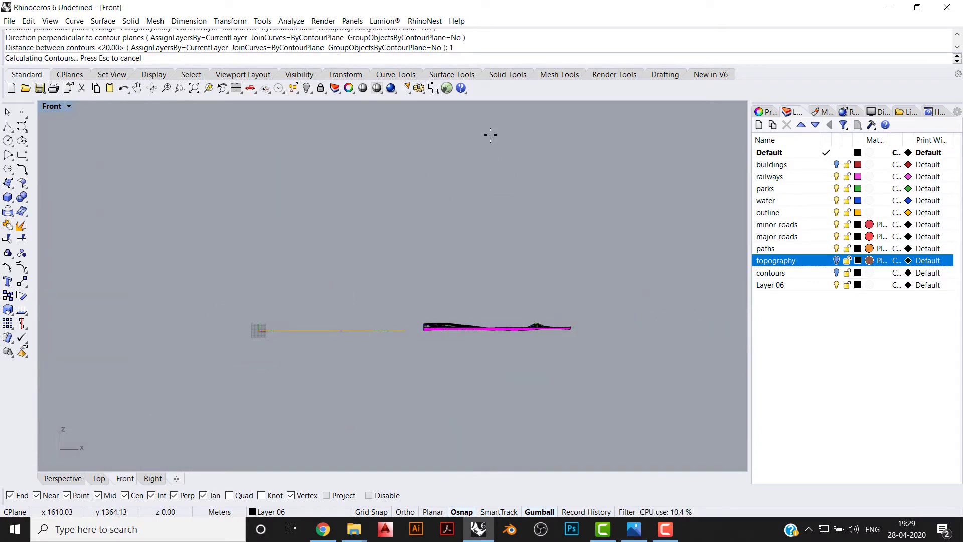
Group the new contour curves, return to the Perspective view and clear the selection
left_click(63, 478)
right_click_drag(481, 301, 743, 218, "shift")
key("ctrl+g")
key("Escape")
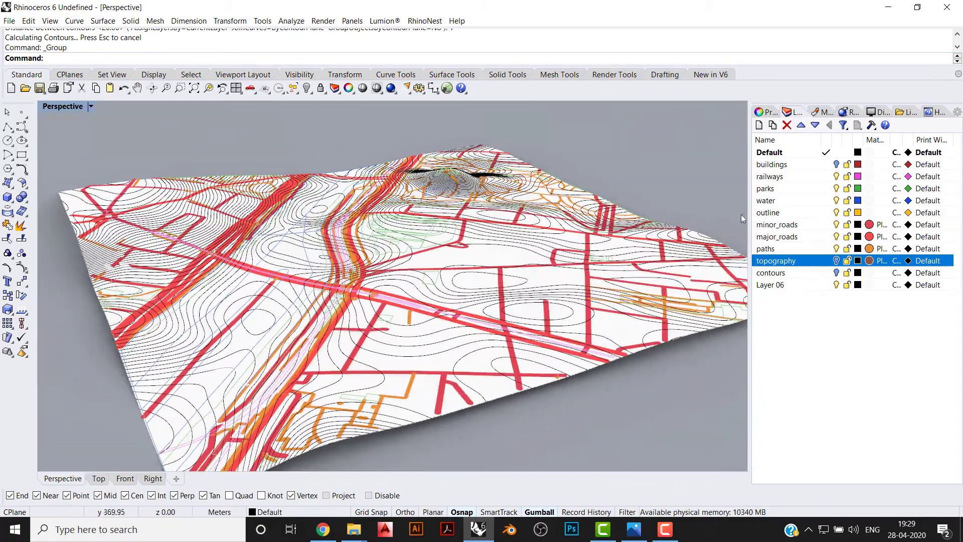
Turn on the buildings layer and view the whole 3D model rotated to match the CADMAPPER preview
left_click(836, 164)
right_click_drag(502, 241, 459, 277)
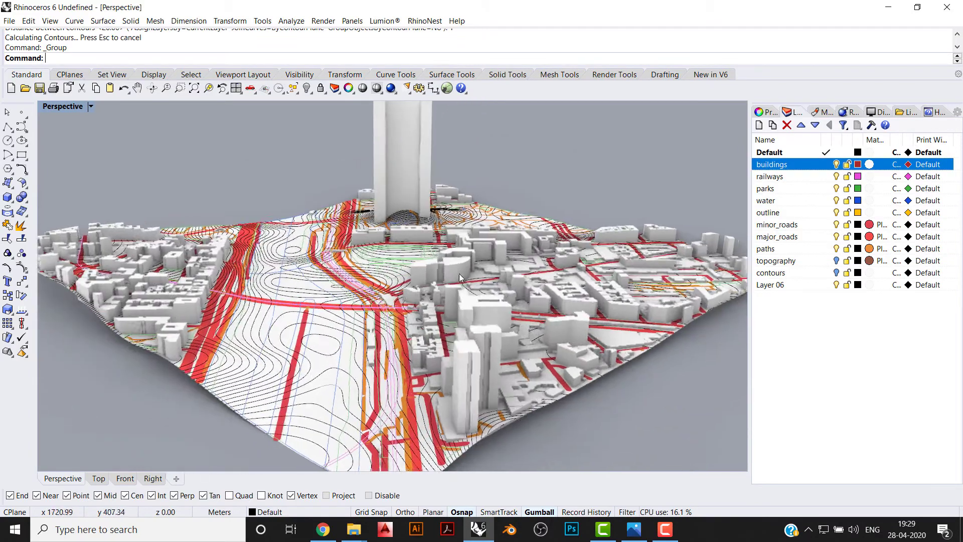
scroll(459, 277, "down", 5)
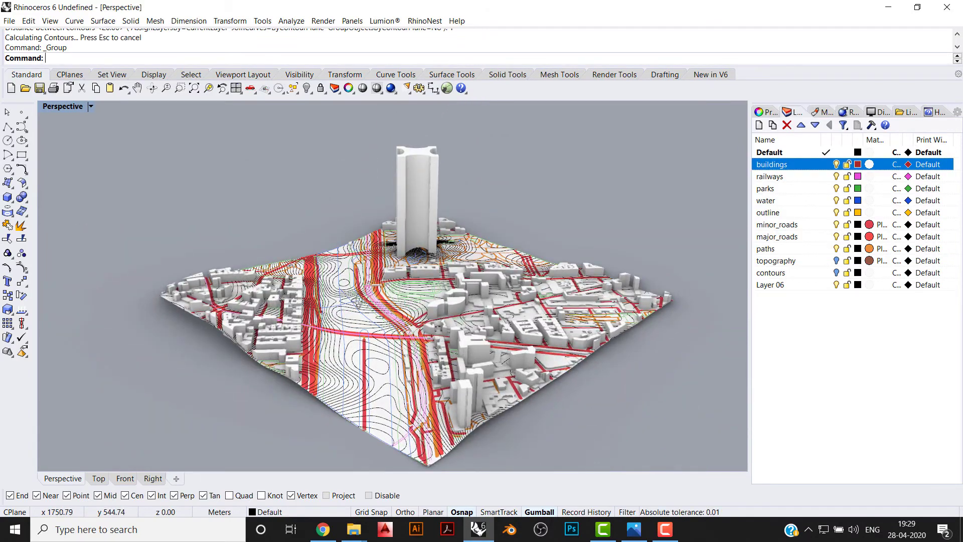
key("Left")
key("Left")
key("Left")
key("Left")
key("Left")
key("Left")
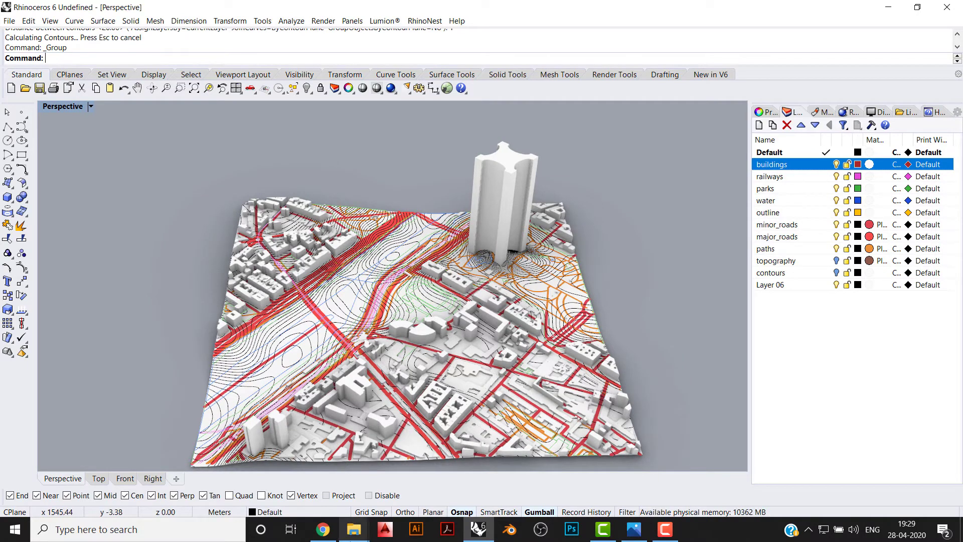
Switch to CADMAPPER in Chrome, open its home page and browse the 200+ Free Whole City Files list
left_click(359, 427)
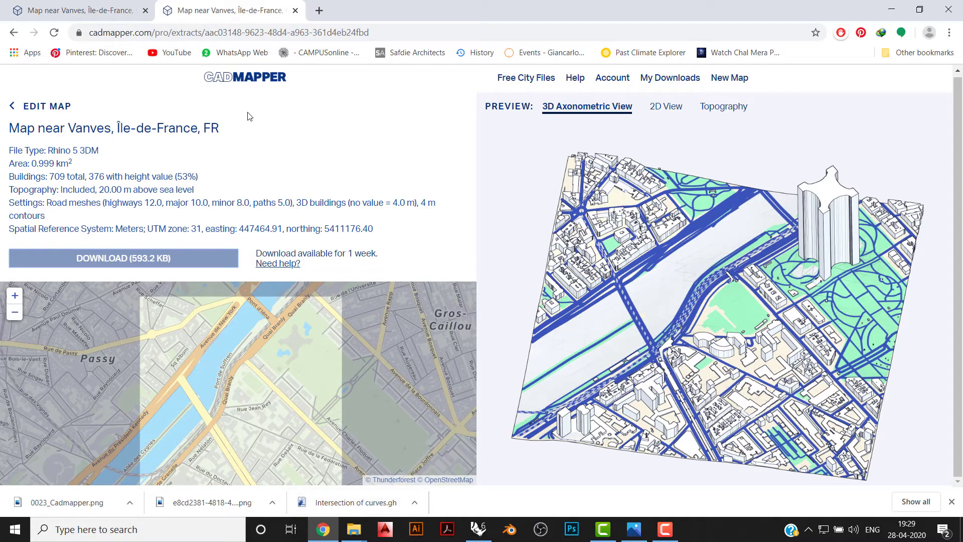
left_click(226, 78)
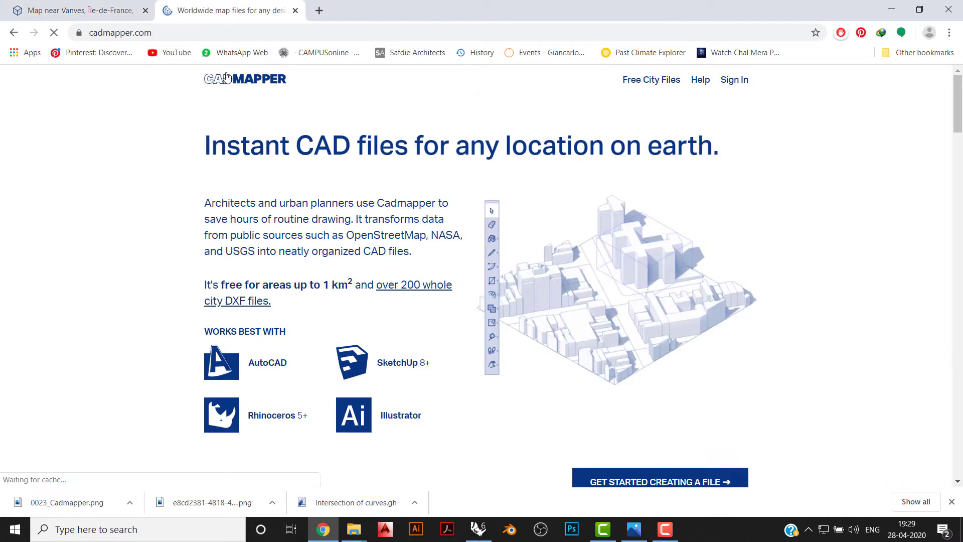
scroll(354, 177, "down", 20)
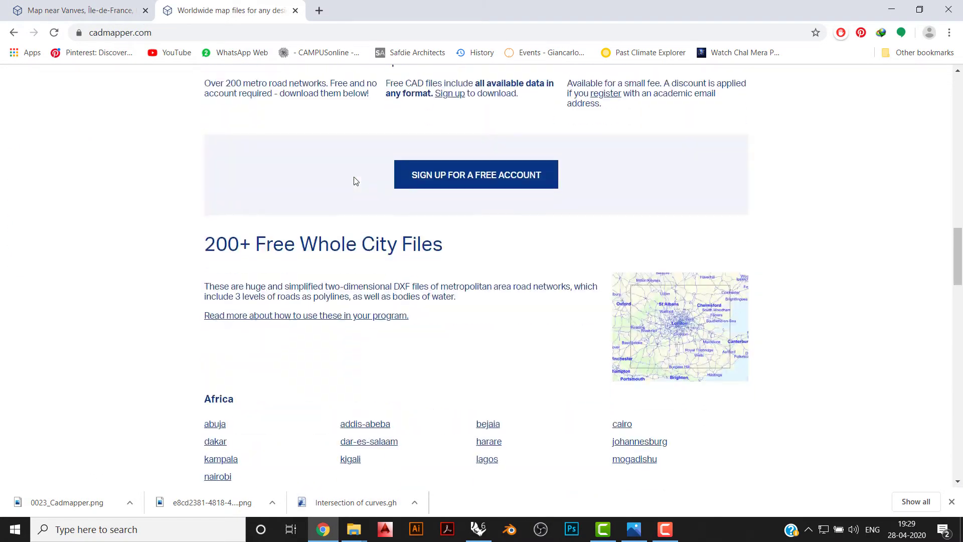
scroll(355, 181, "down", 15)
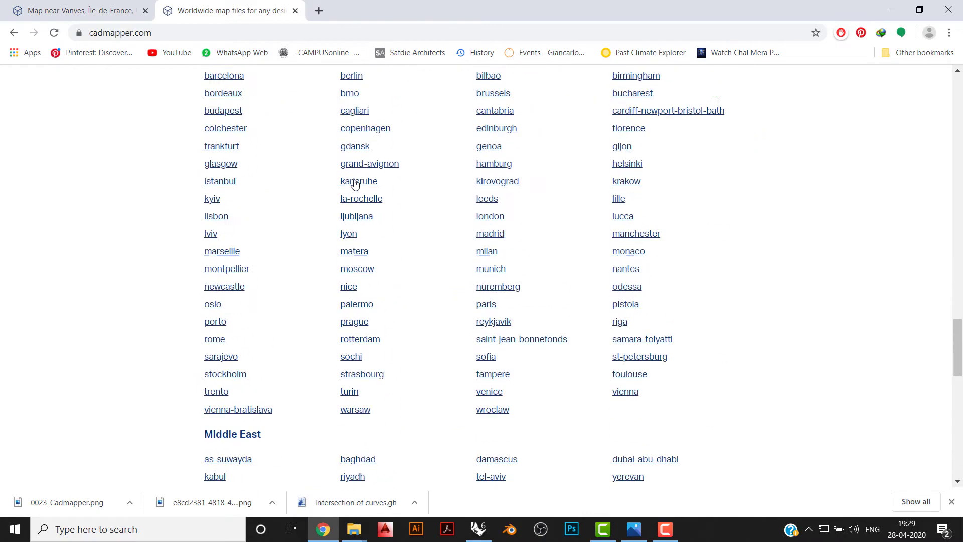
scroll(356, 184, "up", 6)
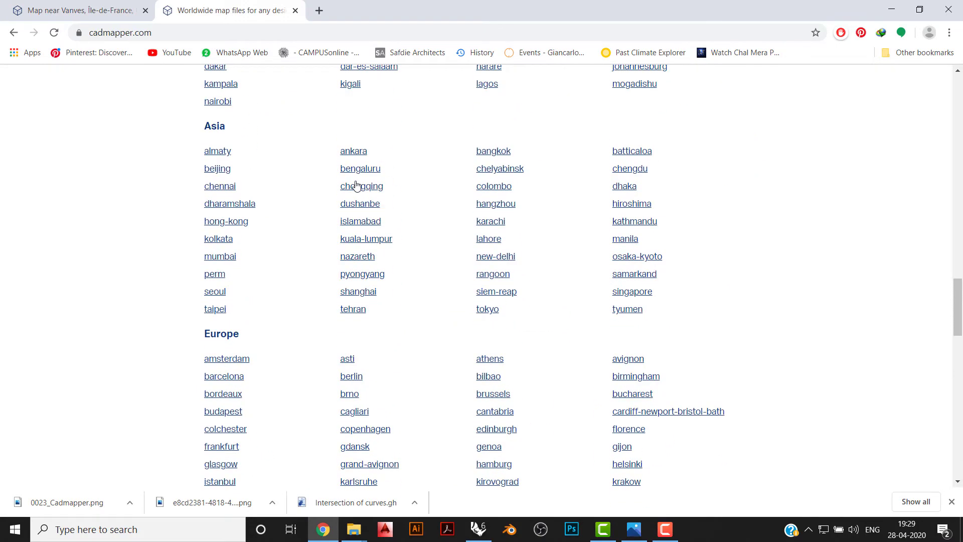
scroll(357, 180, "up", 6)
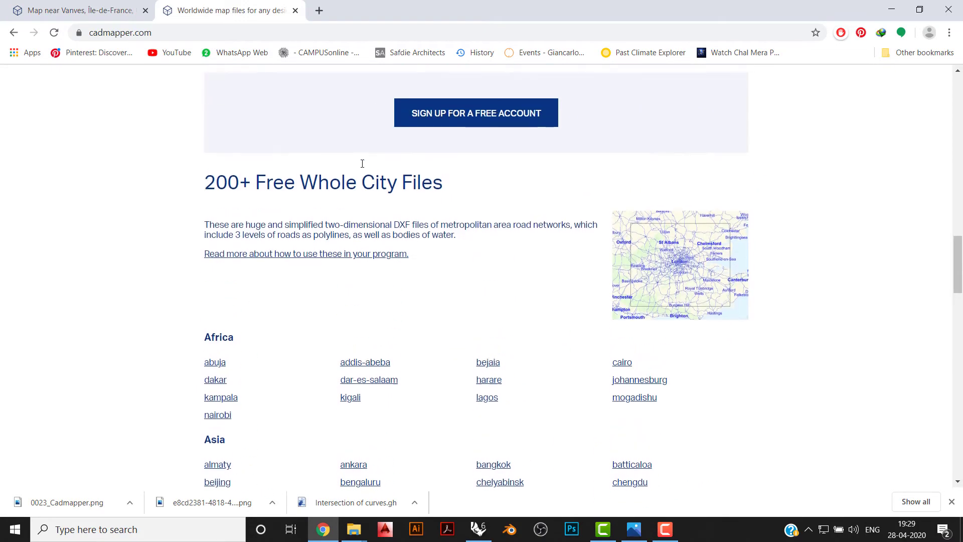
scroll(363, 163, "down", 4)
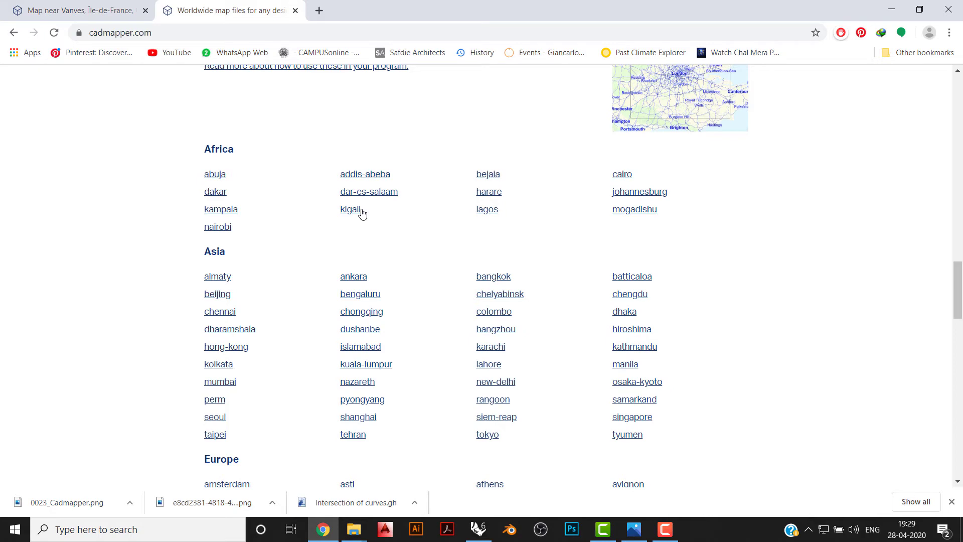
Download the bengaluru DXF city file as a zip, overwriting the existing bengaluru.zip
left_click(367, 297)
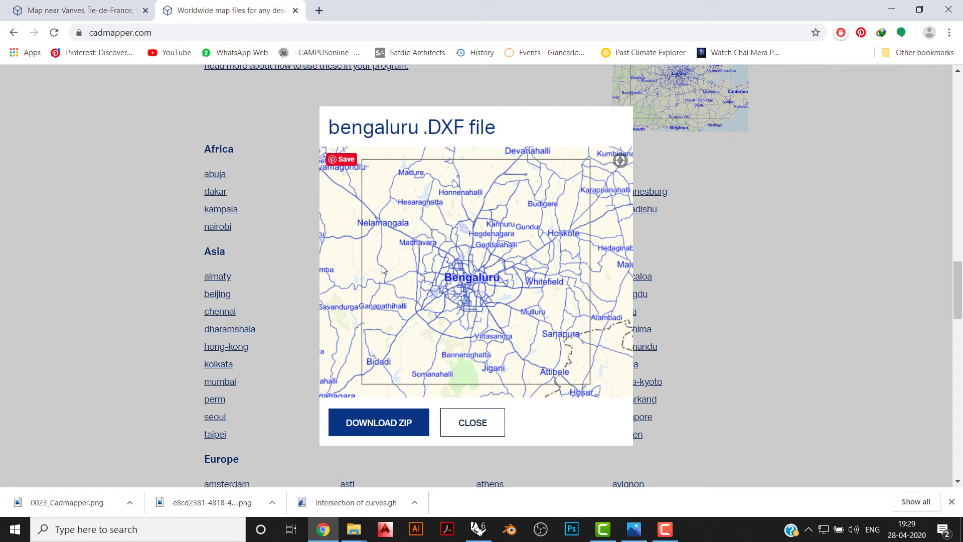
left_click(381, 422)
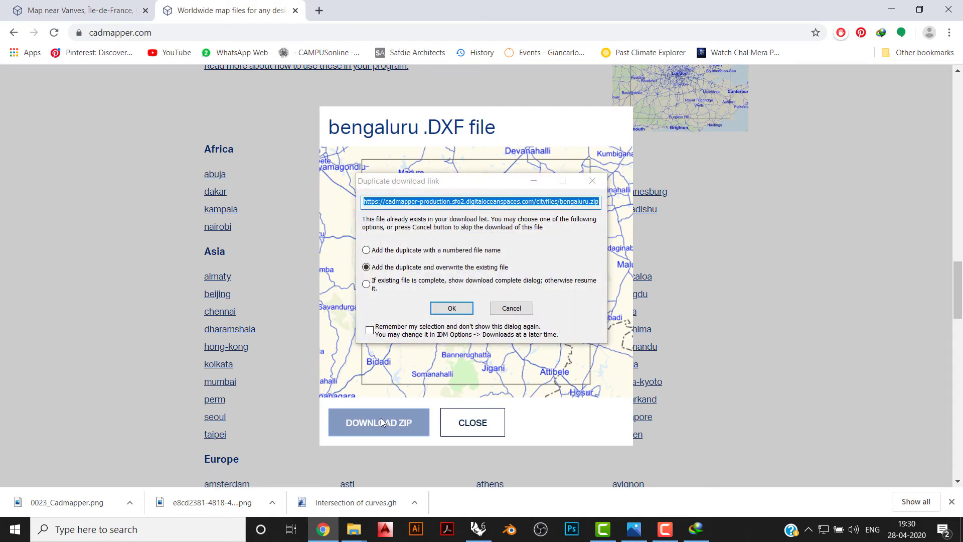
left_click(454, 307)
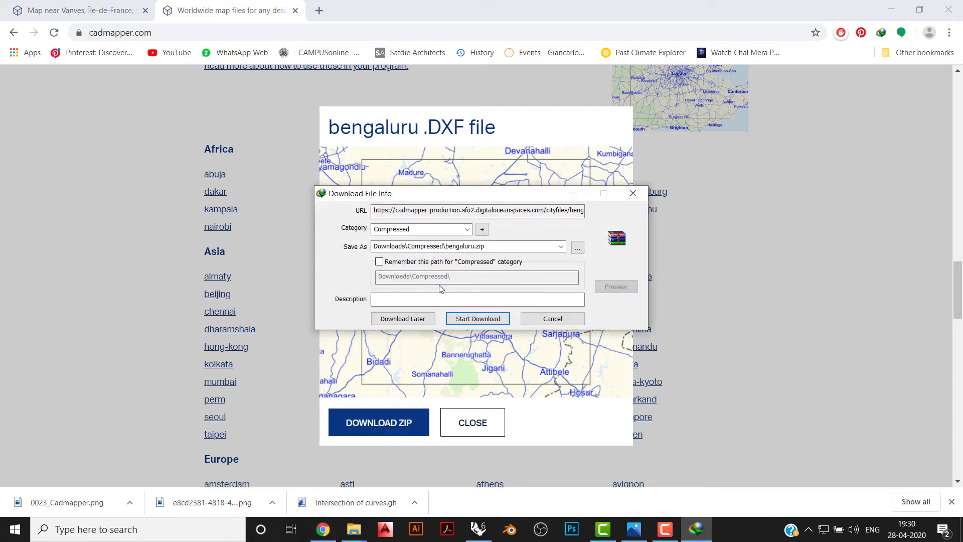
left_click(503, 317)
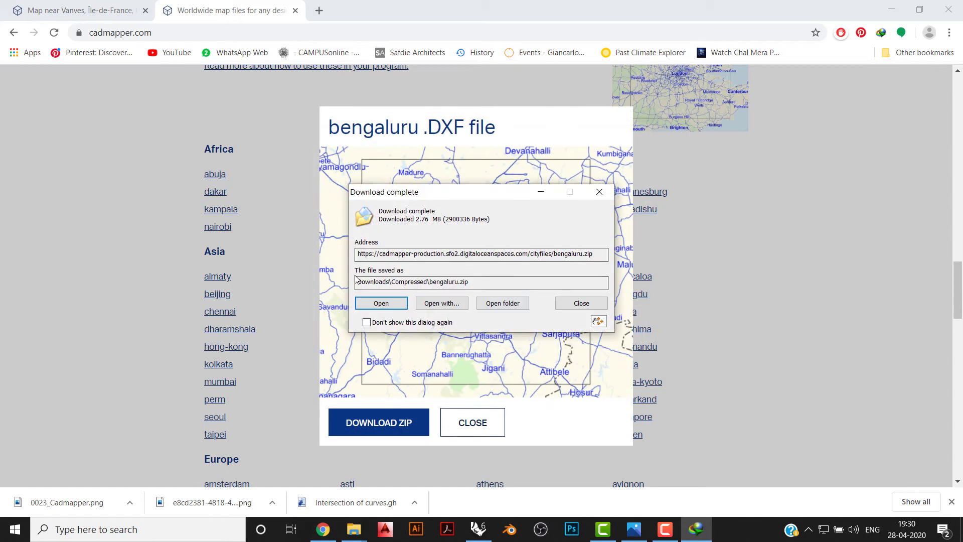
Go to the Compressed downloads folder in File Explorer and extract the bengaluru archive into its own bengaluru folder
key("Escape")
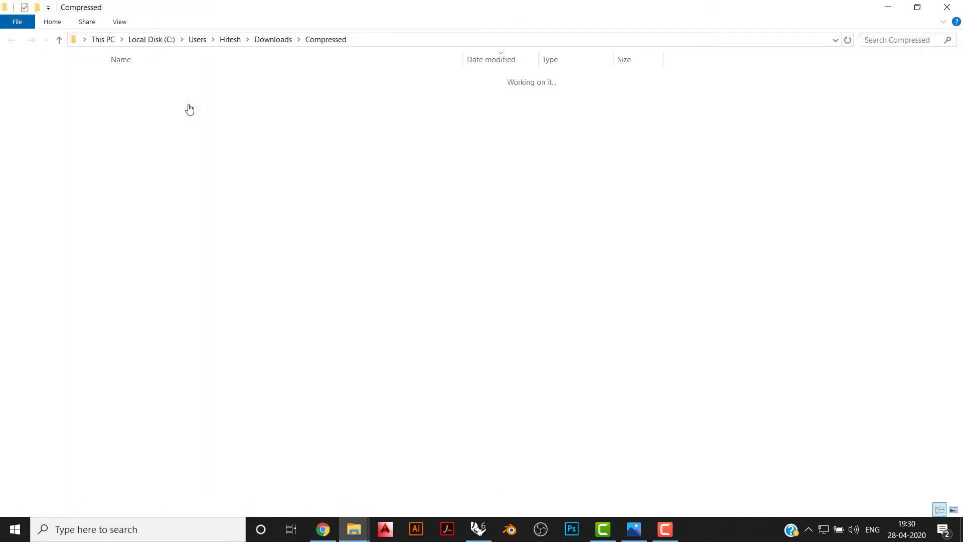
right_click(138, 95)
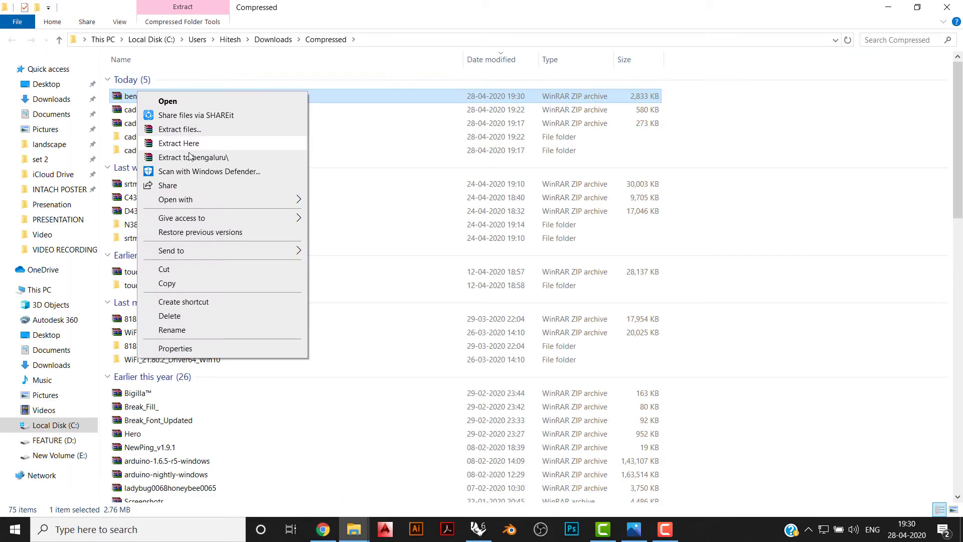
left_click(154, 134)
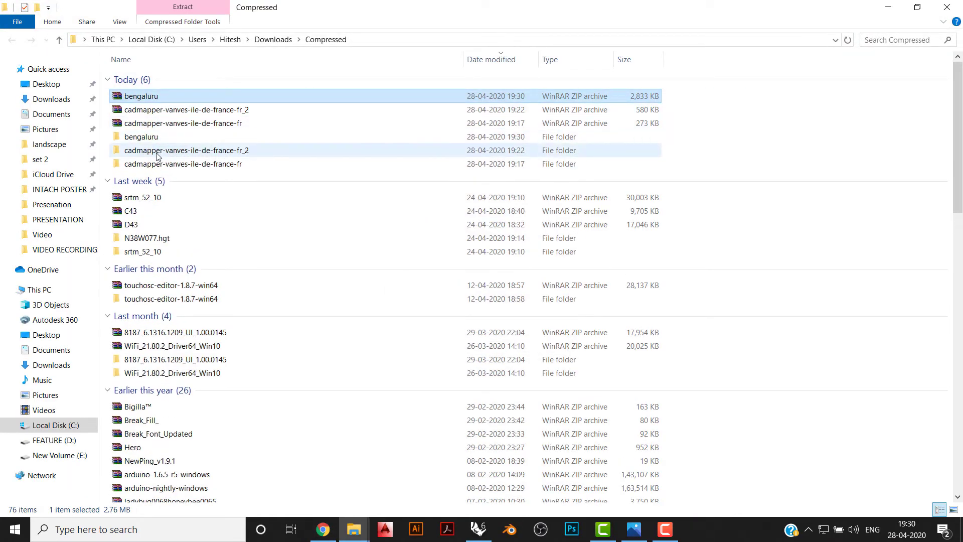
Open the extracted bengaluru folder and insert bengaluru.dxf into the Rhino scene as a group, placed clear of the Paris model
double_click(146, 136)
mouse_move(143, 82)
left_mouse_down()
mouse_move(216, 108)
mouse_move(468, 454)
mouse_move(479, 529)
mouse_move(628, 261)
left_mouse_up()
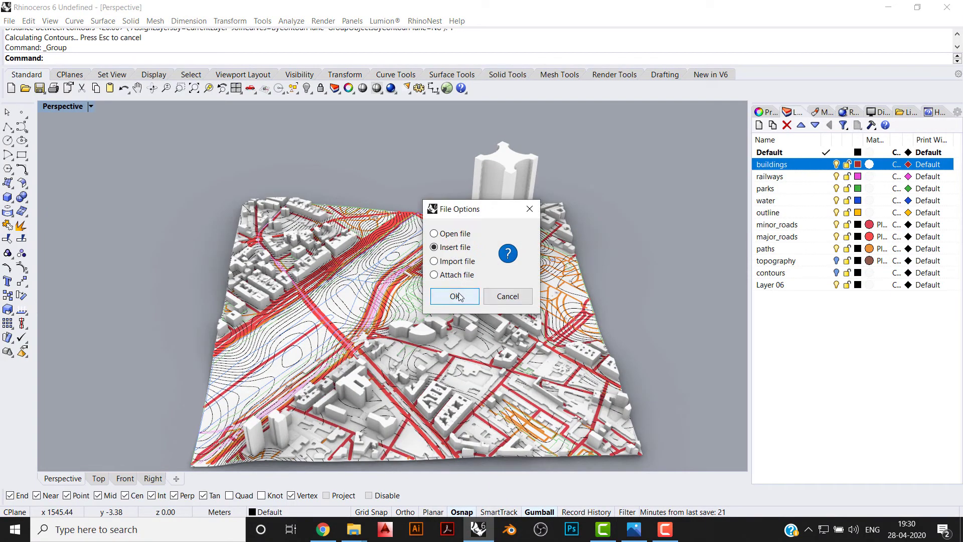
left_click(458, 295)
left_click(438, 408)
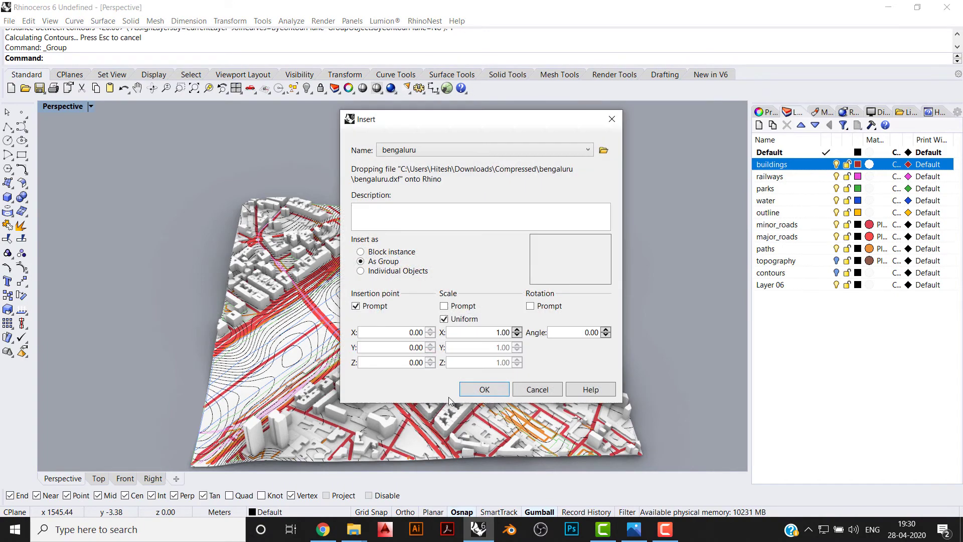
left_click(490, 393)
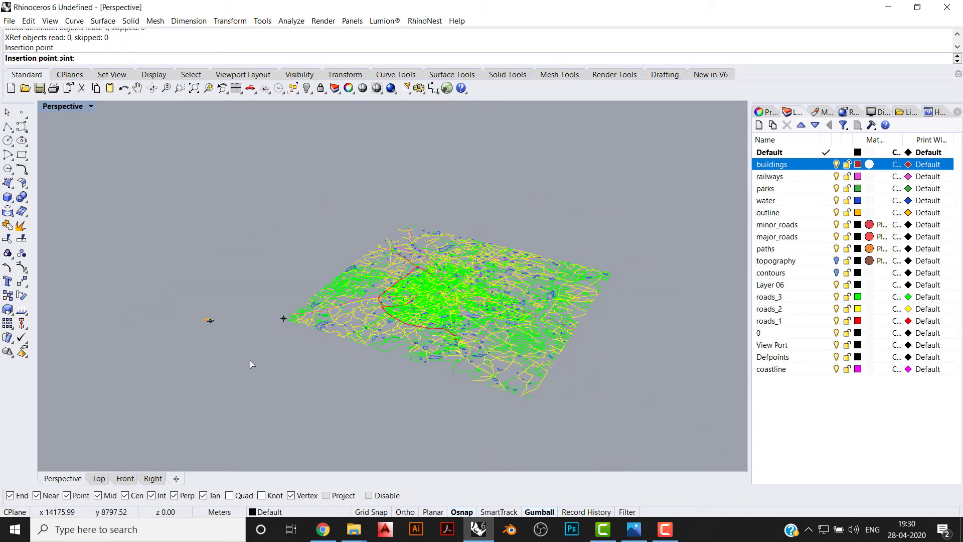
left_click(270, 333)
Switch to the top view and ungroup all the inserted Bengaluru map curves
key("ctrl+F1")
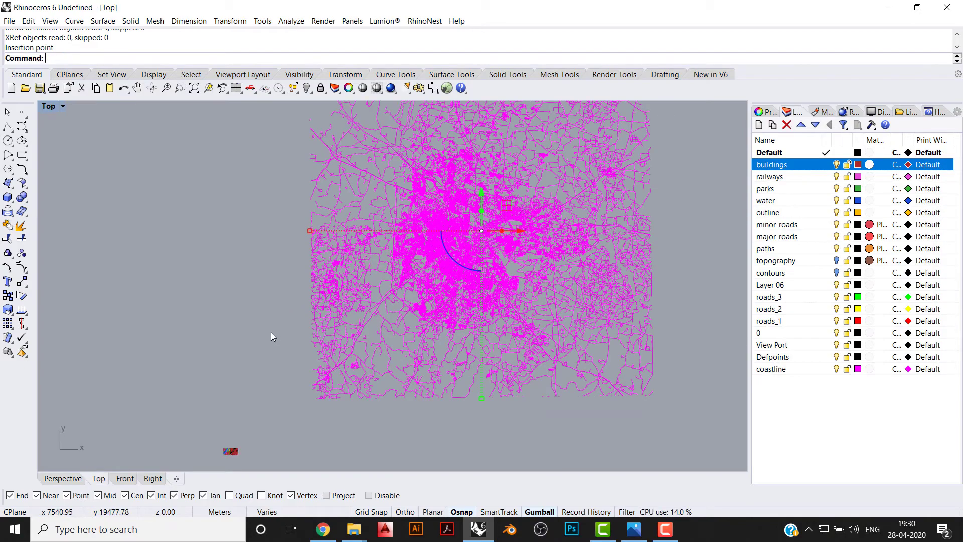
left_click(658, 266)
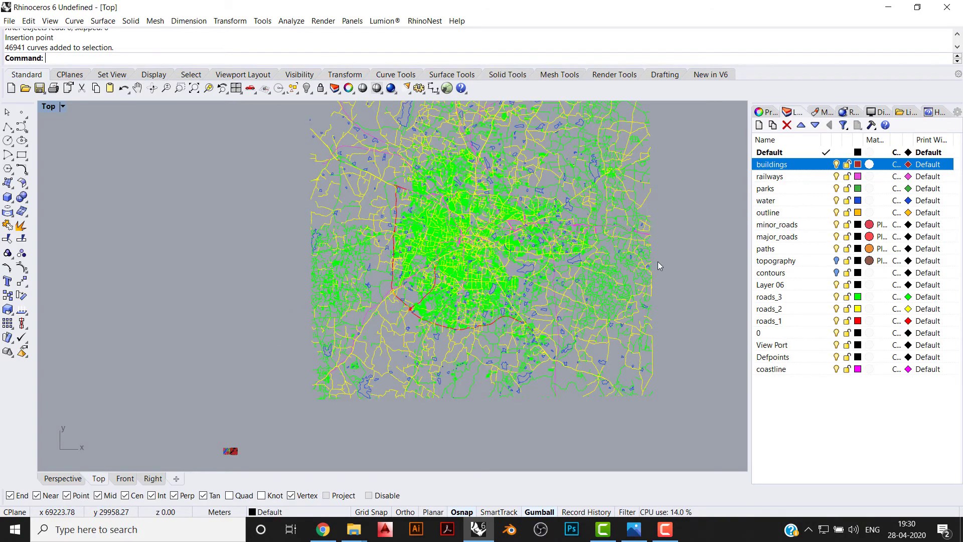
right_click_drag(657, 260, 620, 271)
scroll(371, 291, "up", 10)
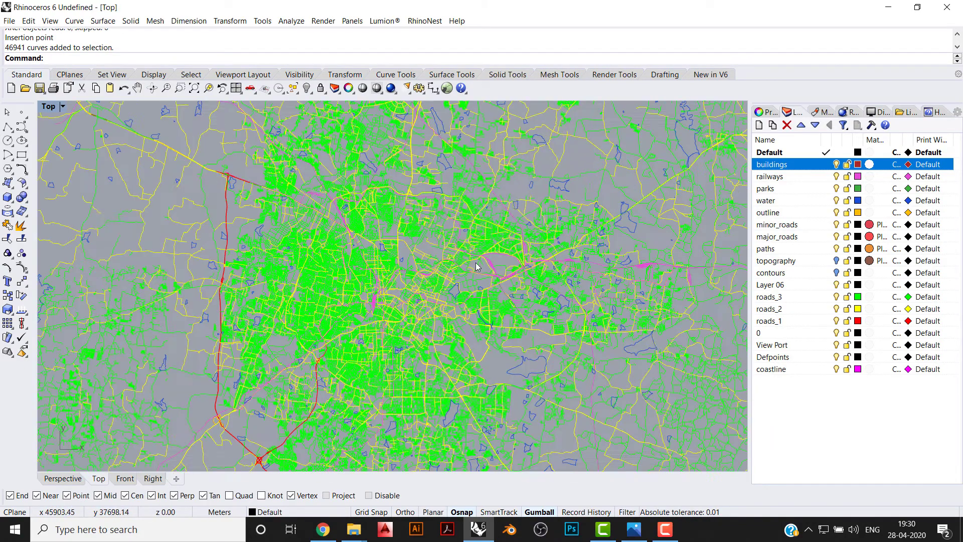
scroll(419, 254, "up", 5)
key("ctrl+a")
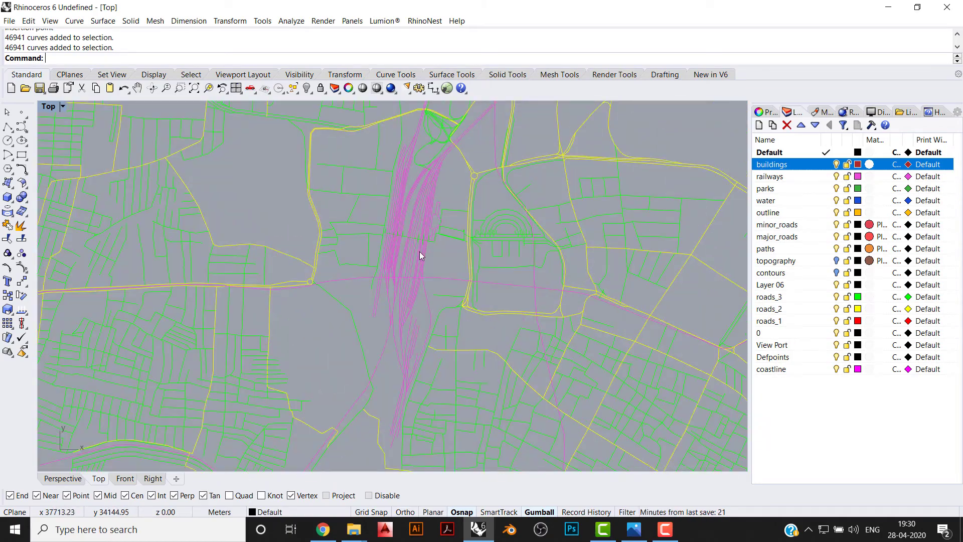
key("Escape")
key("ctrl+a")
key("ctrl+shift+g")
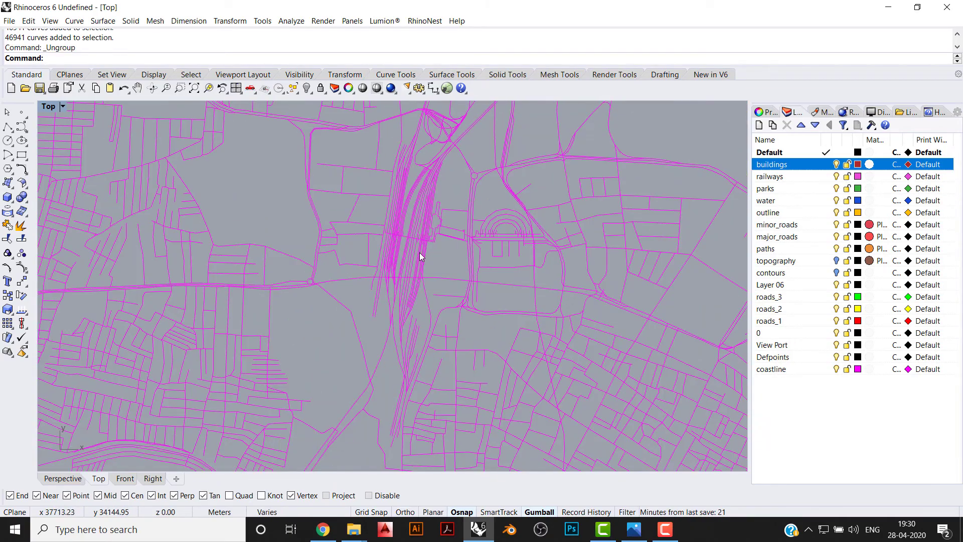
Toggle the roads_3, roads_1 and roads_2 layers off and back on to compare the three road levels
scroll(418, 252, "down", 10)
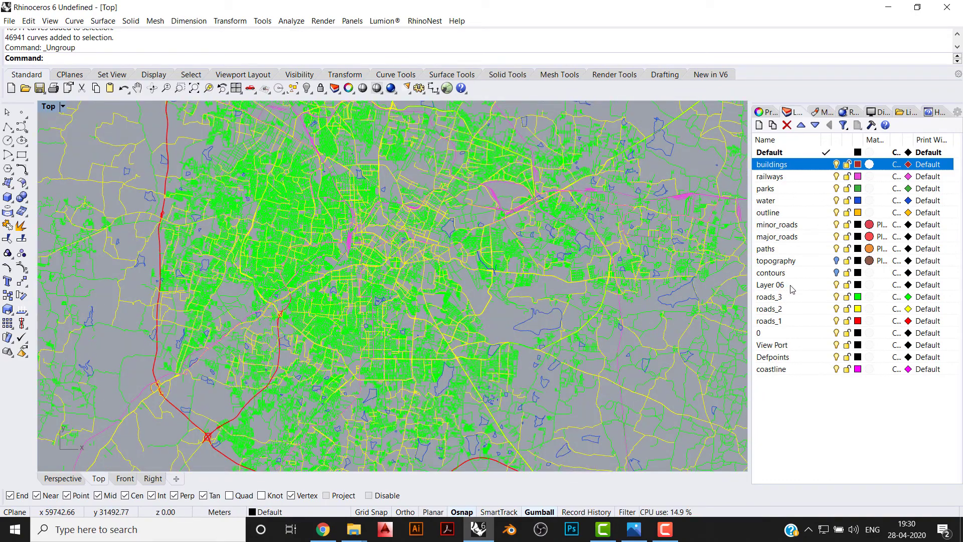
left_click(836, 297)
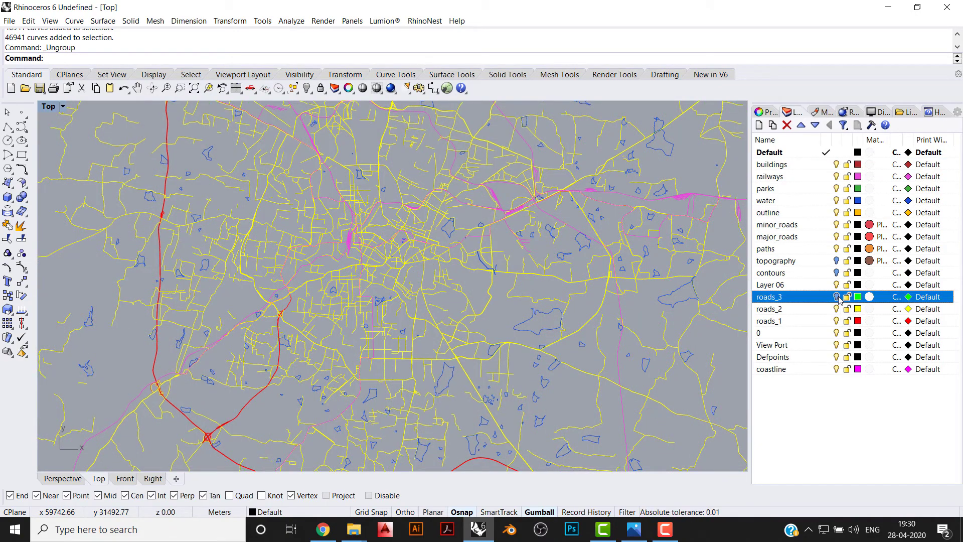
left_click(837, 297)
left_click(828, 321)
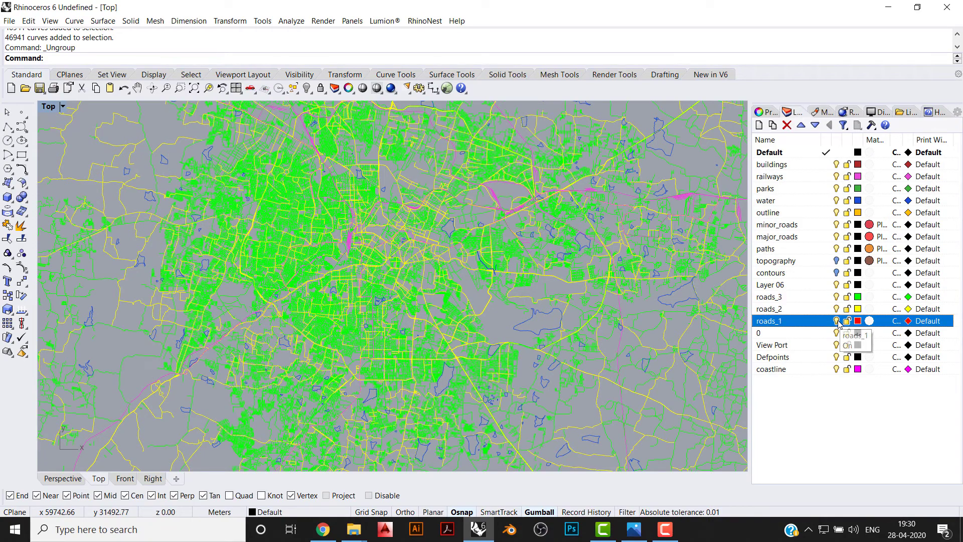
scroll(582, 302, "down", 3)
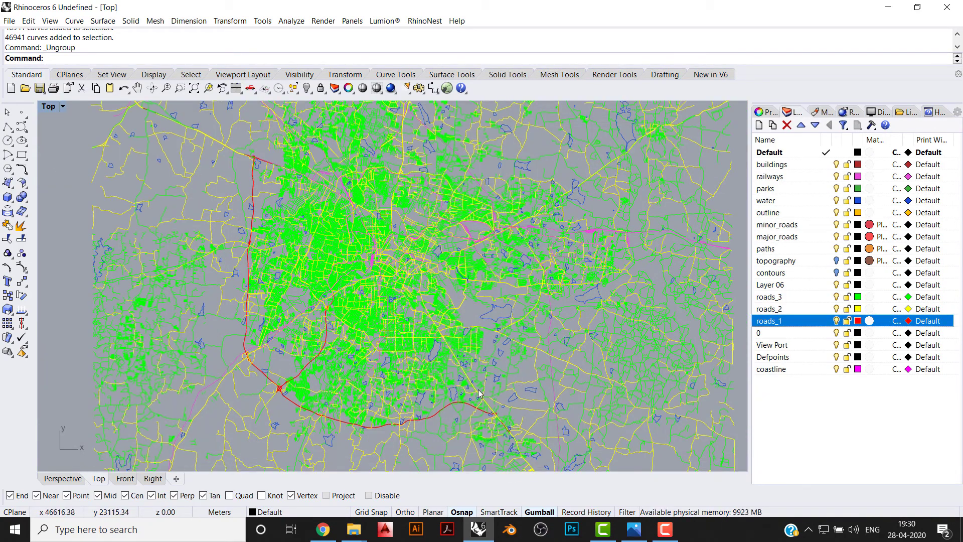
right_click_drag(479, 394, 467, 425)
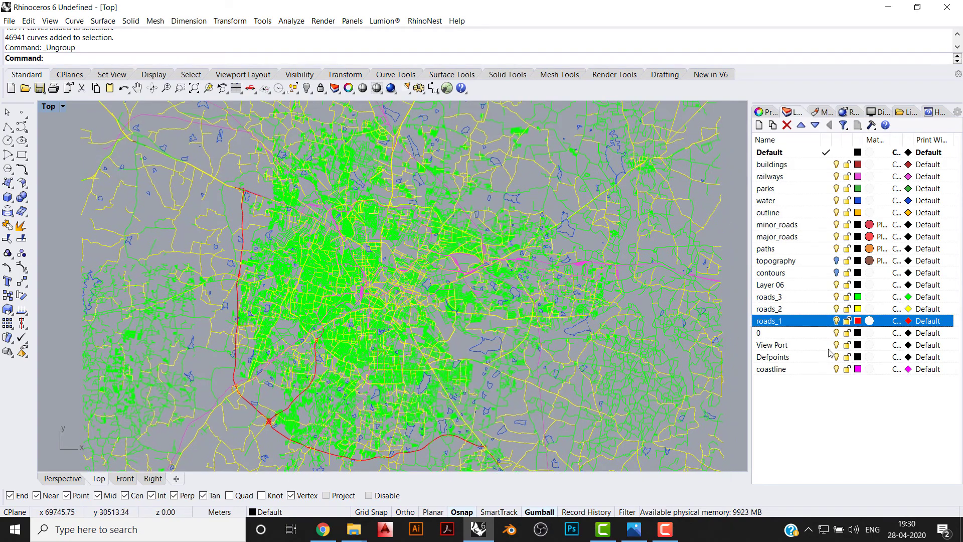
left_click(836, 309)
left_click(837, 309)
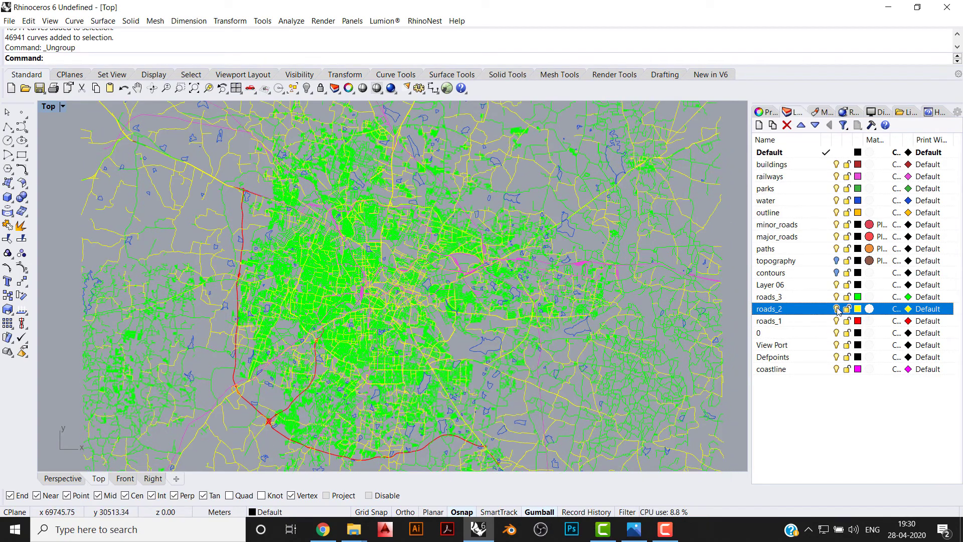
left_click(837, 297)
left_click(837, 297)
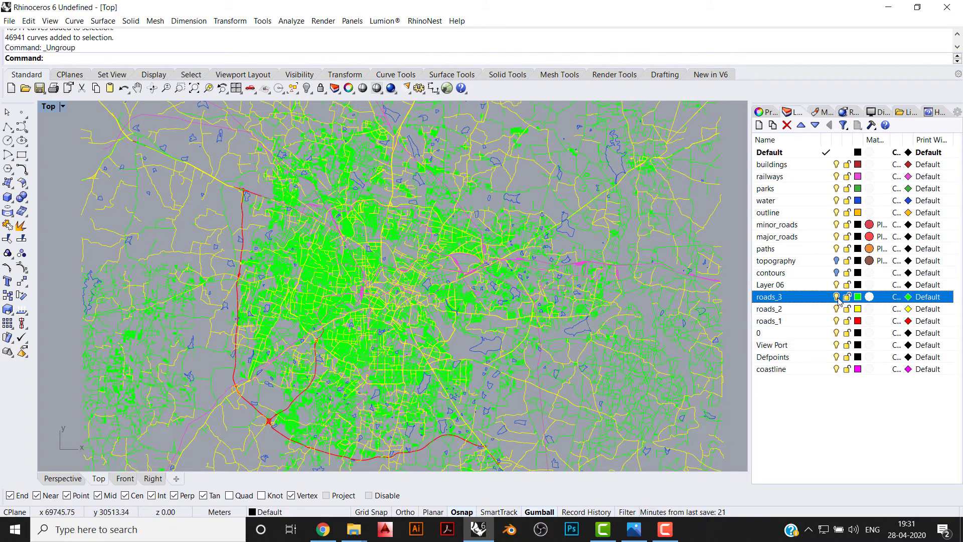
left_click(828, 285)
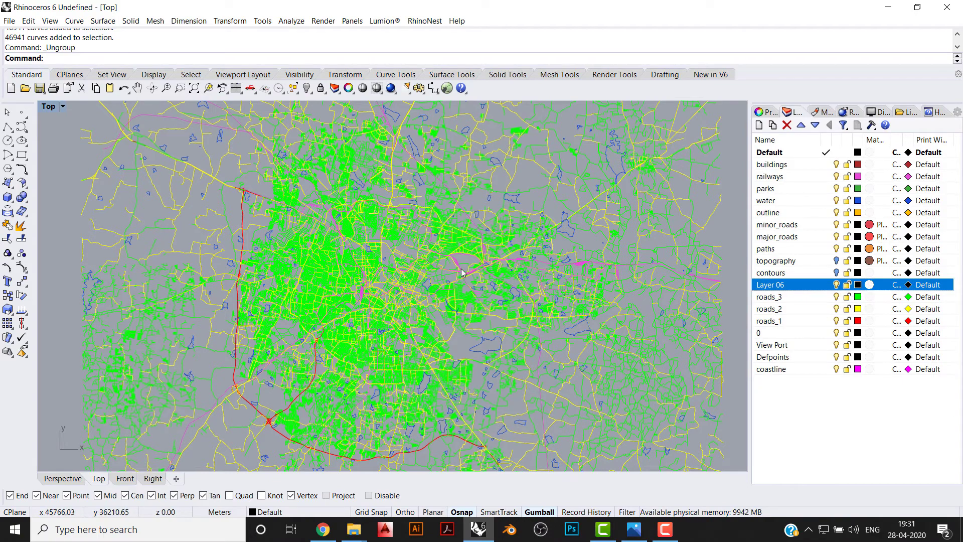
Examine the Bengaluru road network and water bodies up close and as a whole, checking the layer of one lake outline
scroll(562, 198, "up", 5)
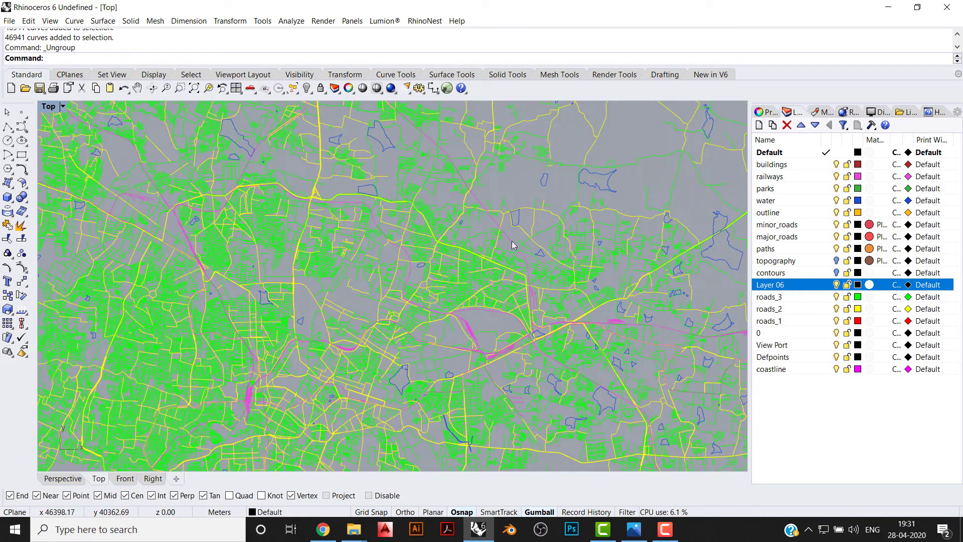
left_click(582, 186)
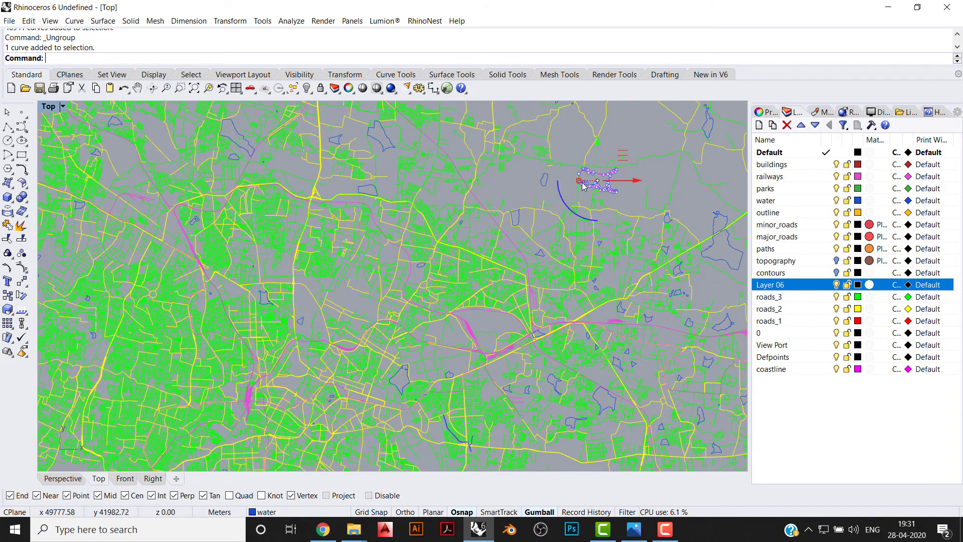
key("Escape")
scroll(527, 250, "down", 6)
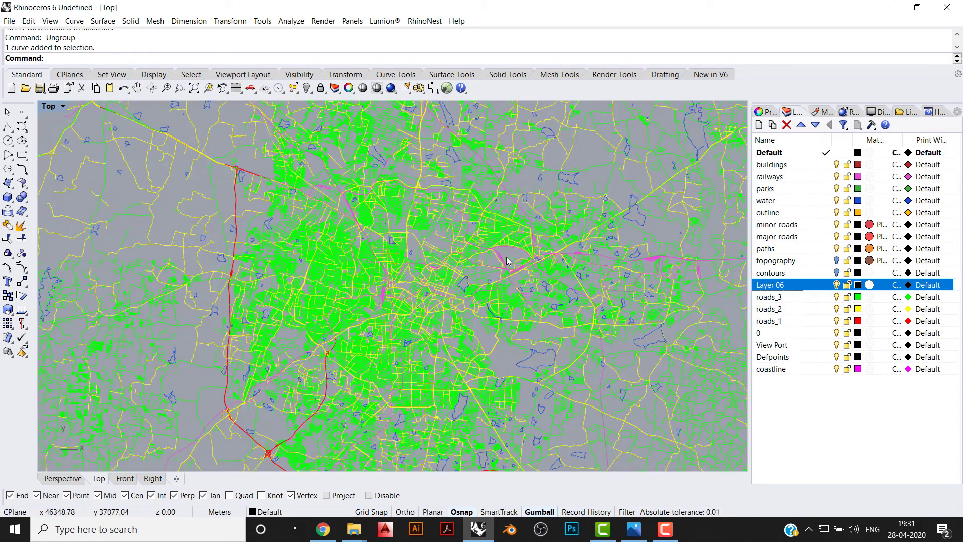
scroll(511, 237, "down", 3)
right_click_drag(511, 238, 449, 272)
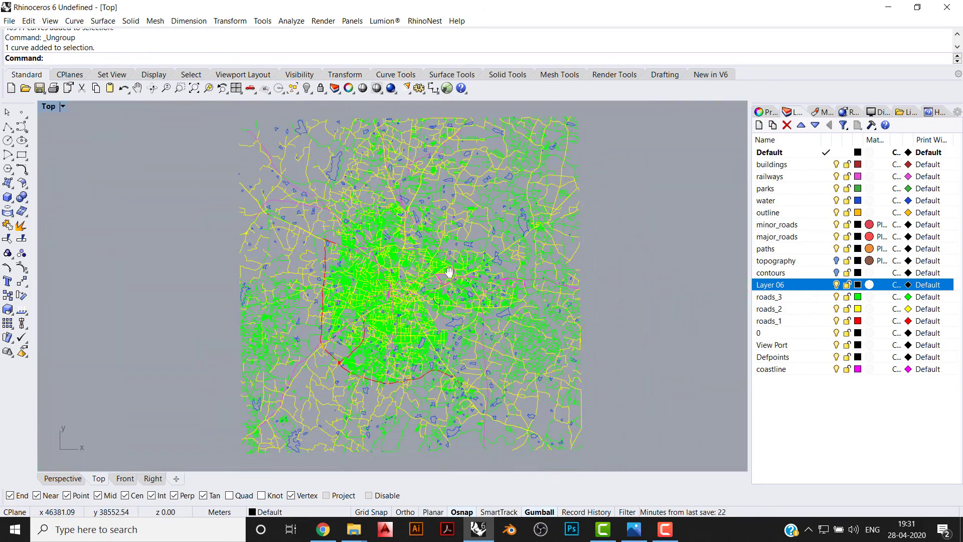
scroll(449, 273, "up", 8)
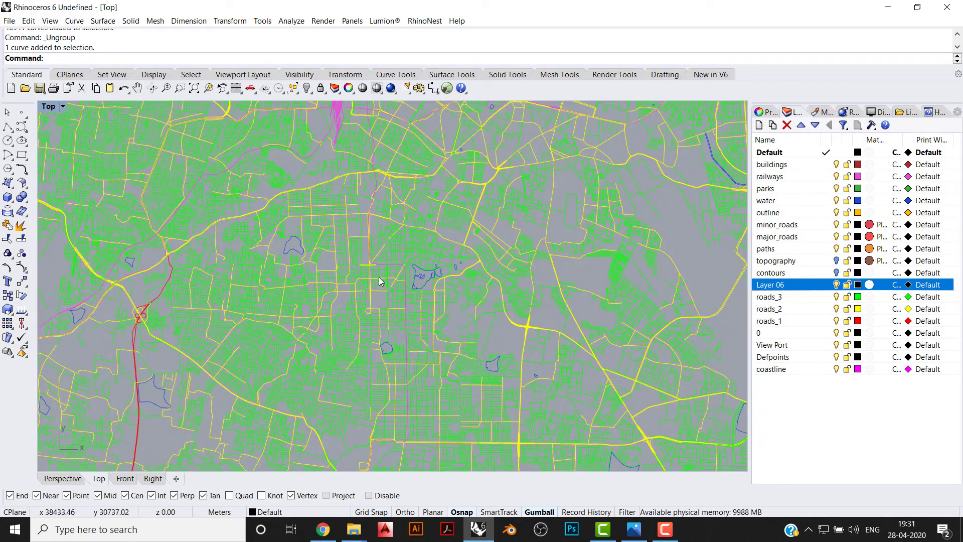
scroll(376, 289, "down", 7)
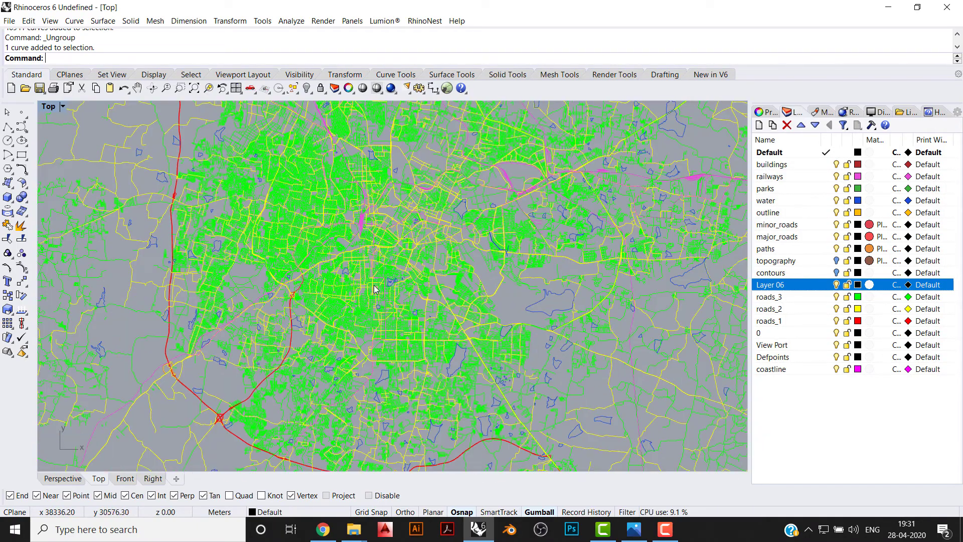
right_click_drag(379, 284, 391, 312)
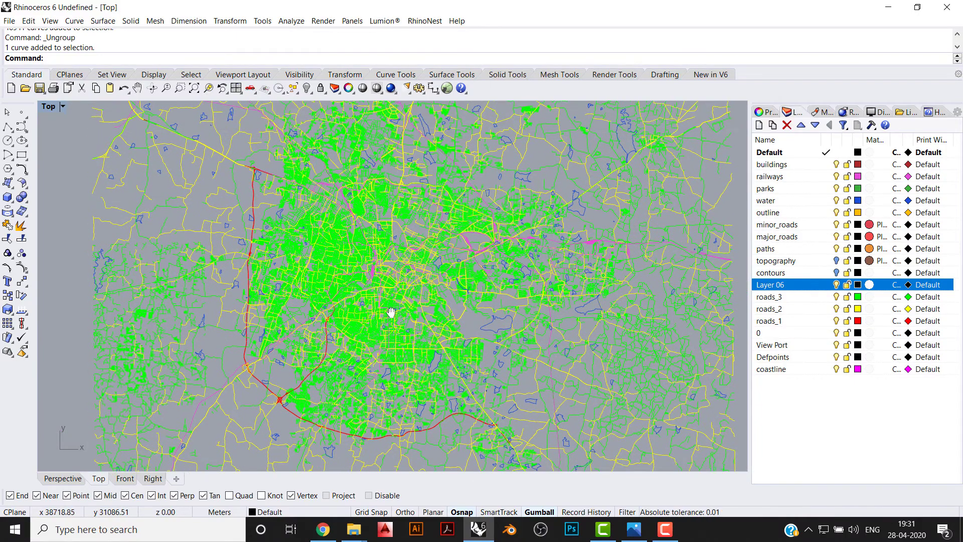
scroll(386, 310, "down", 1)
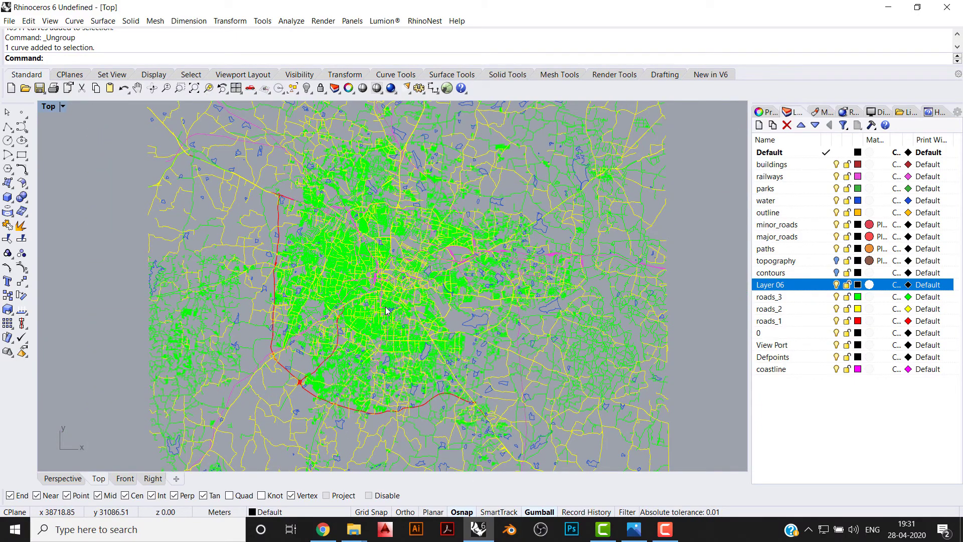
scroll(386, 310, "down", 1)
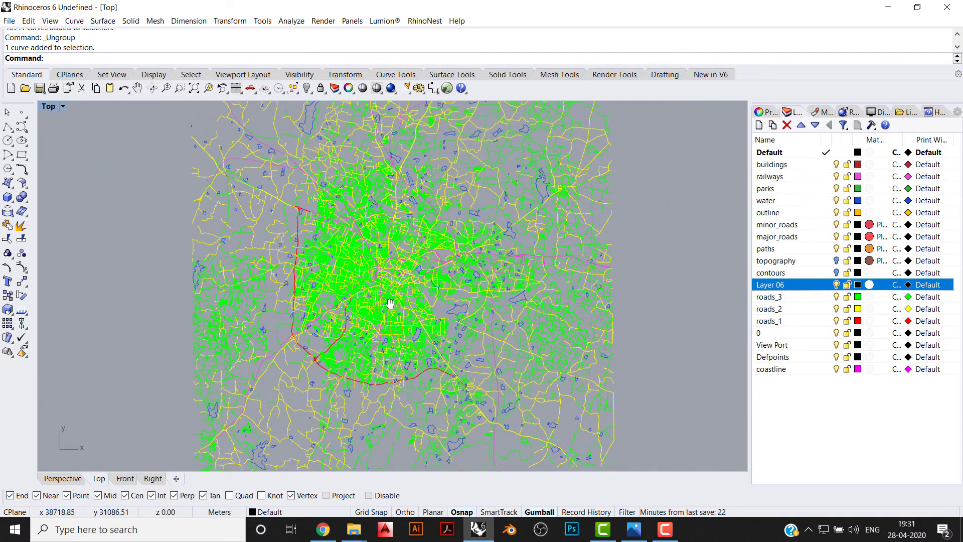
Switch to CADMAPPER in Chrome, close the bengaluru .DXF file preview and review the 200+ Free Whole City Files list
left_click(323, 529)
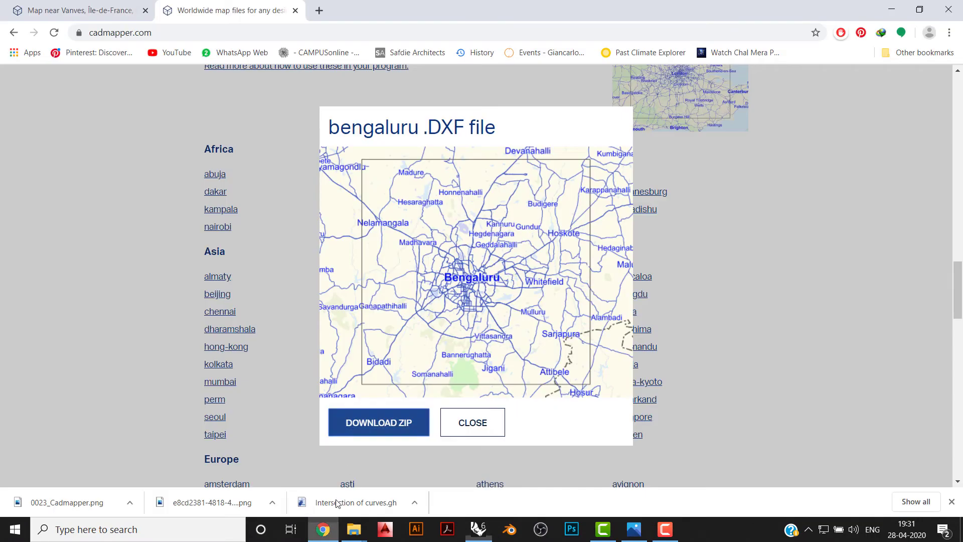
left_click(474, 410)
scroll(655, 234, "down", 2)
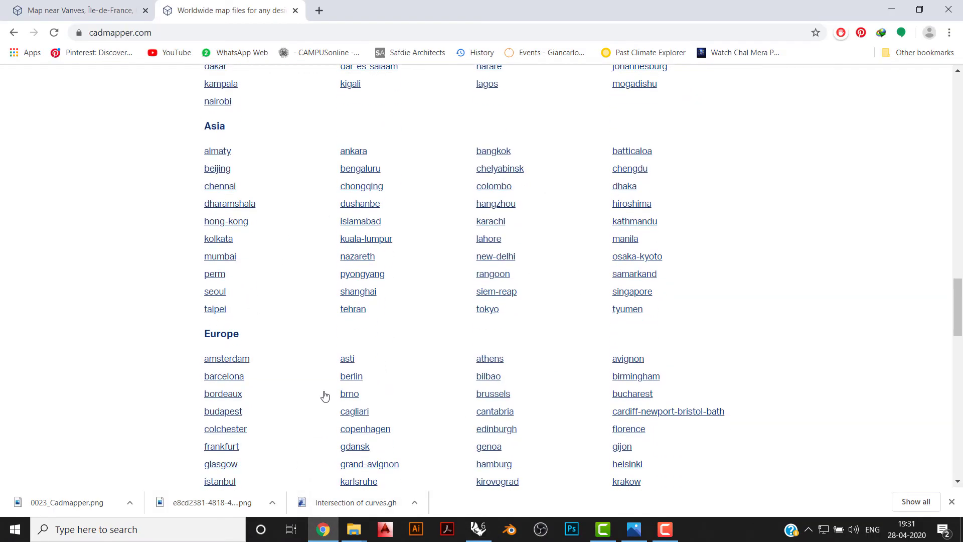
scroll(617, 381, "down", 4)
scroll(617, 377, "up", 10)
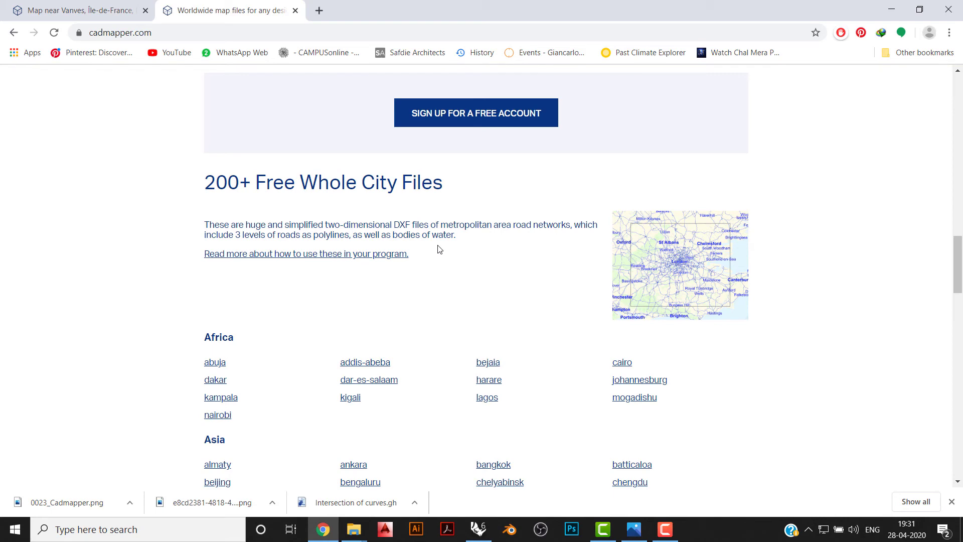
Switch to Photos, view the P1.jpg and p2.jpg presentation slides, close the viewer and bring up the screen recorder
key("alt+Tab")
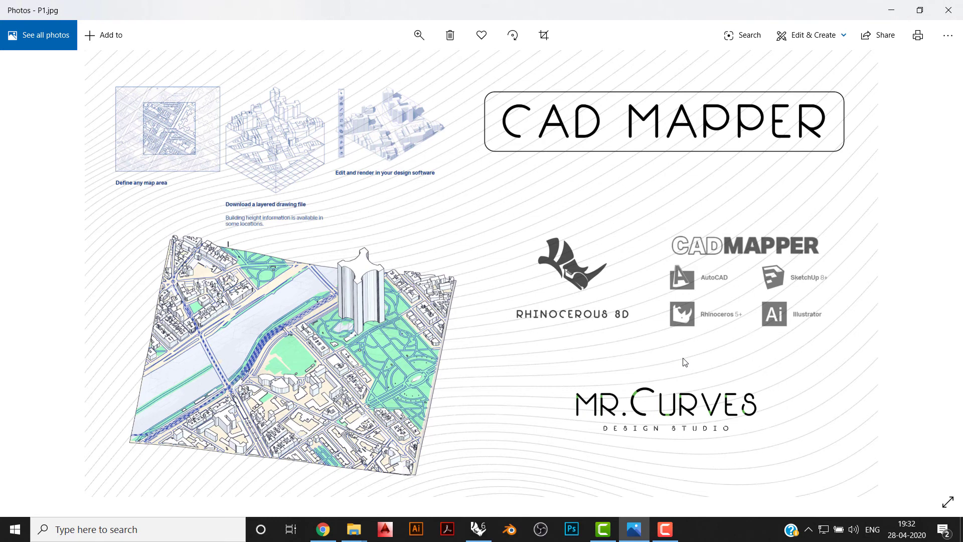
key("Right")
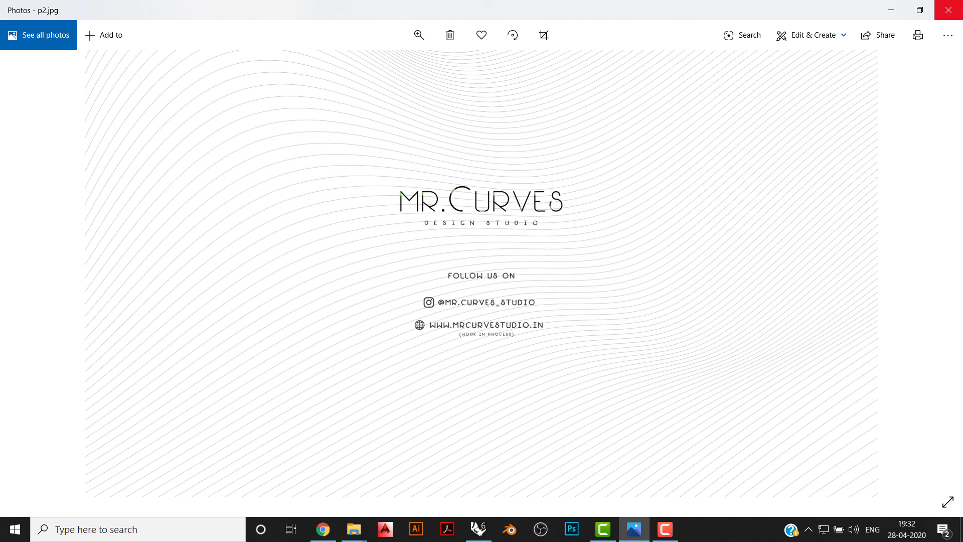
left_click(949, 10)
left_click(640, 530)
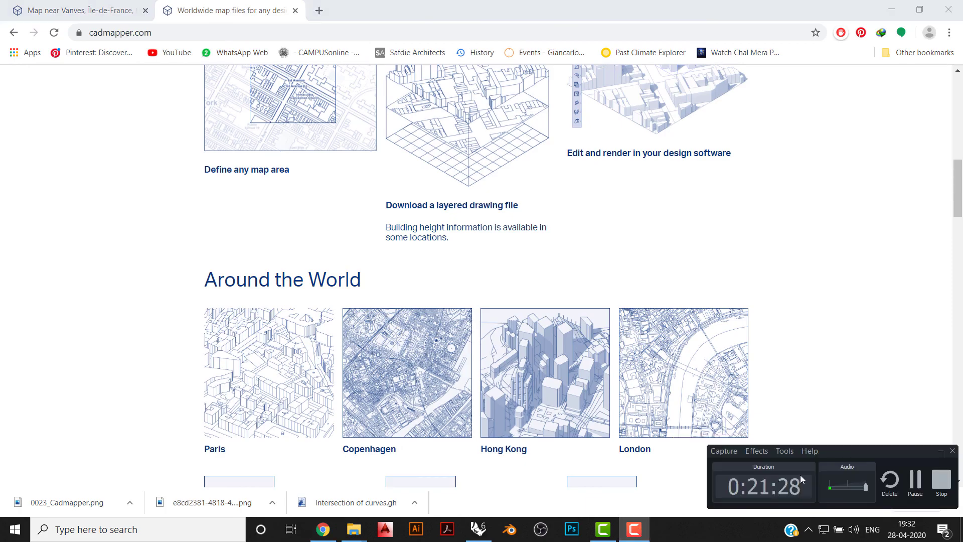